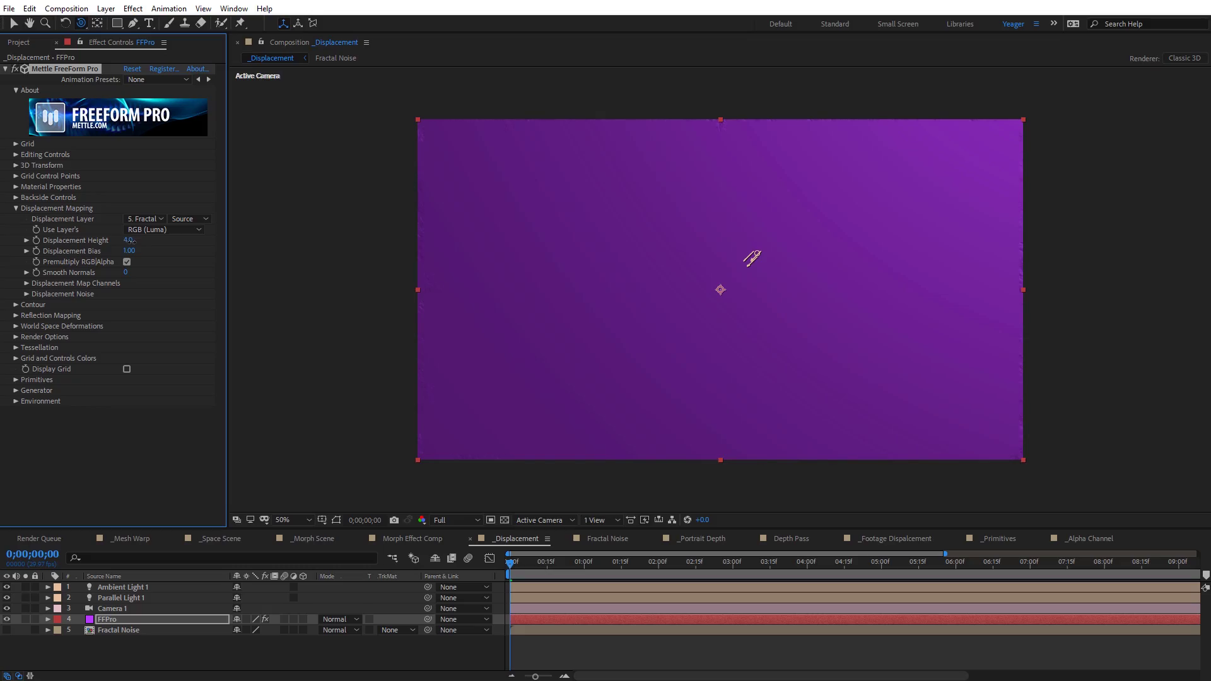
Step: Raise the Displacement Height of FreeForm Pro on the FFPro layer to 30
drag(134, 240, 140, 240)
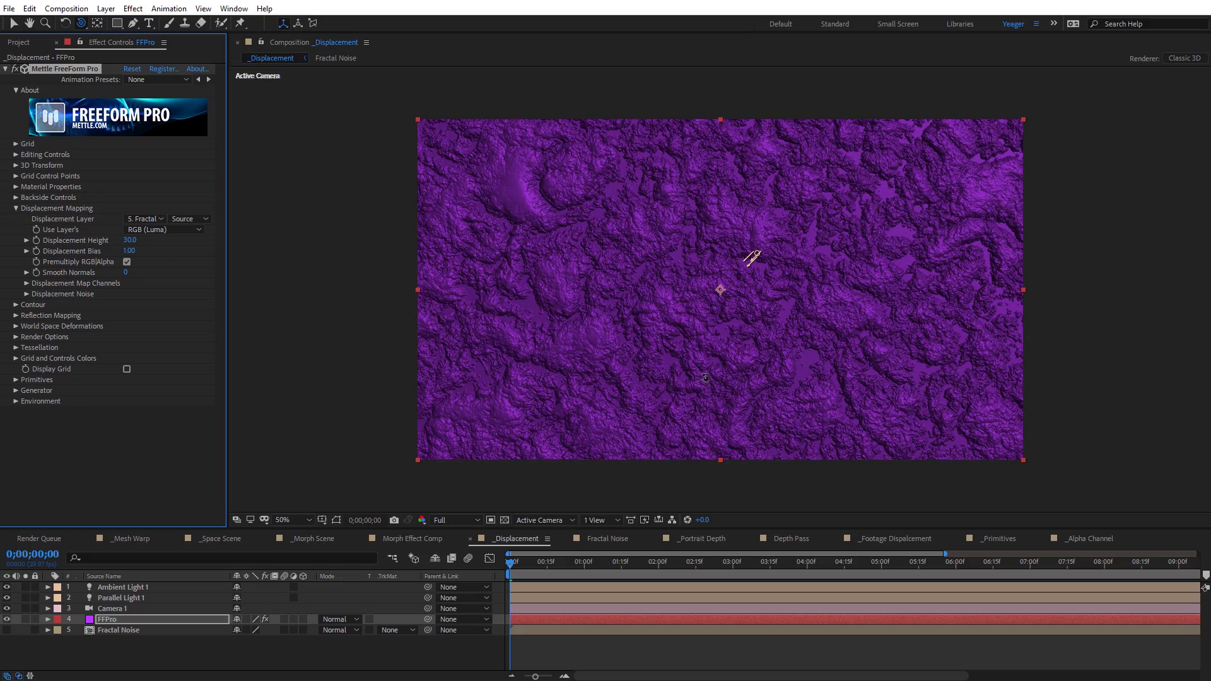
drag(689, 367, 679, 342)
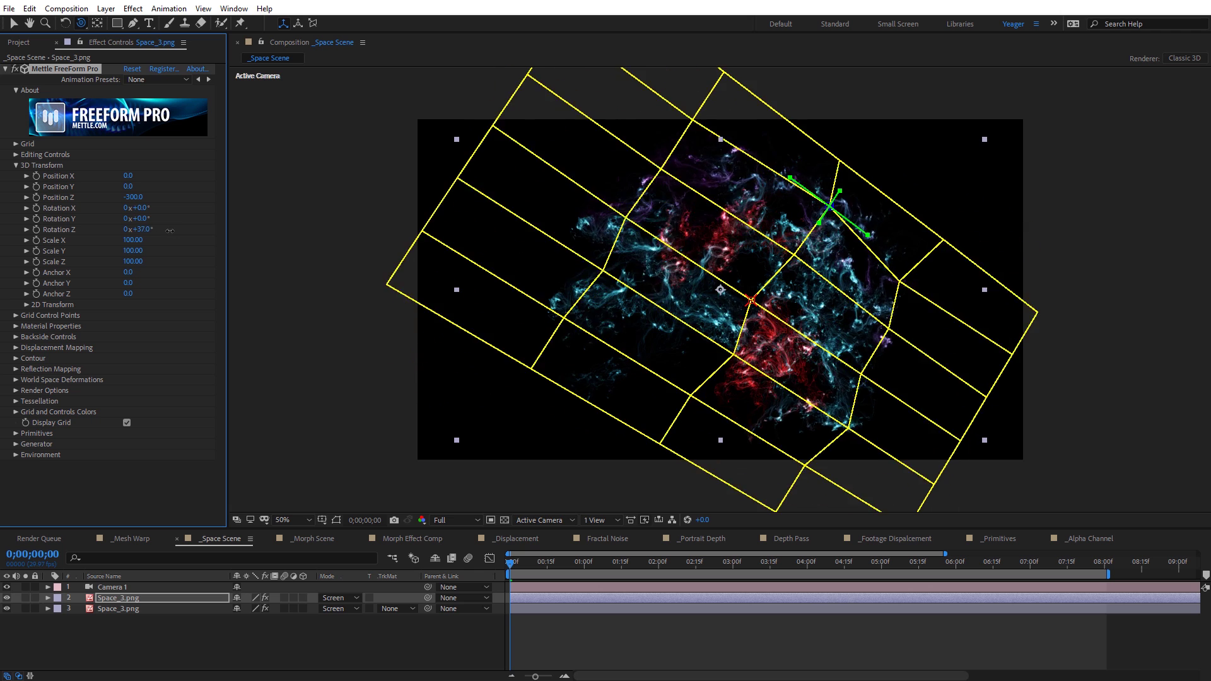
click(482, 379)
mouse_move(474, 378)
mouse_down()
mouse_move(519, 378)
mouse_move(479, 378)
mouse_up()
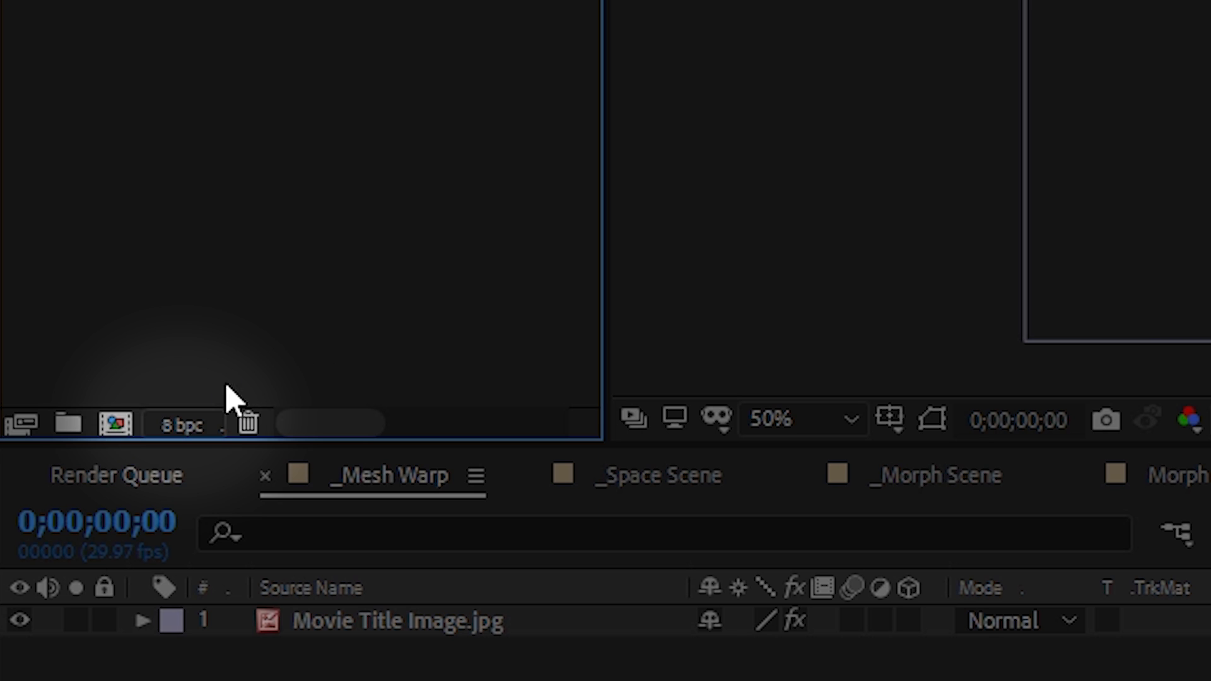
Step: Set the project's color depth to 16 bits per channel
alt+click(190, 429)
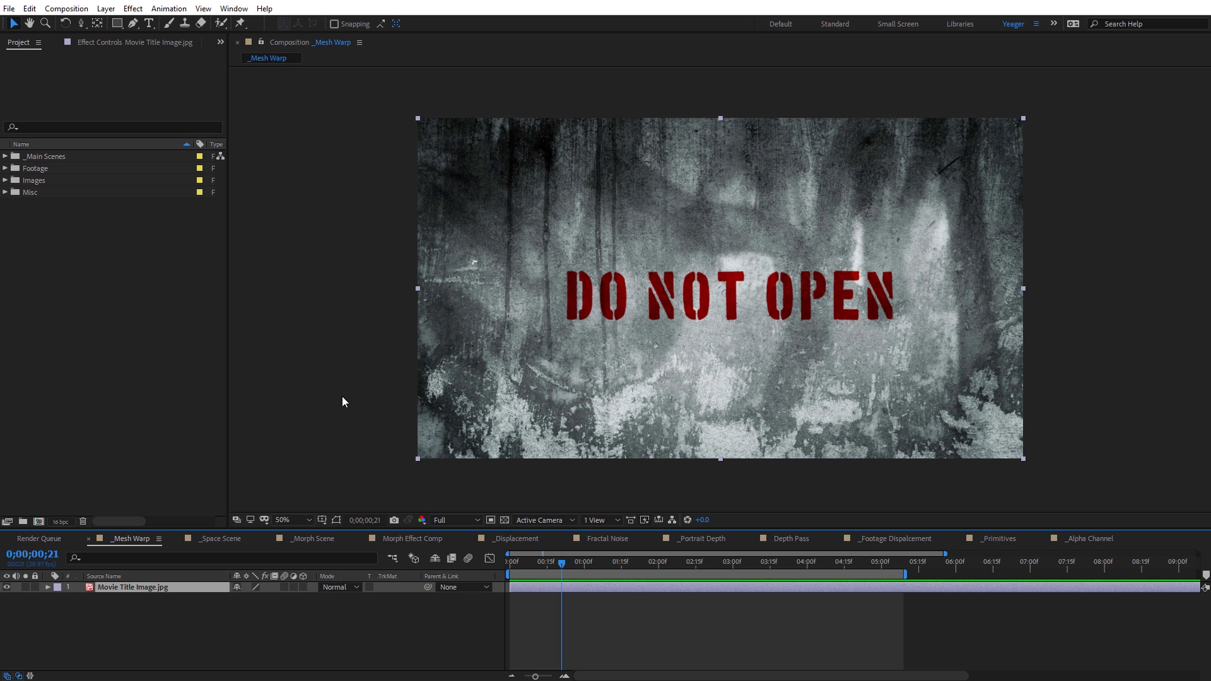
Step: Apply the Mettle FreeForm Pro effect to the Movie Title Image.jpg layer
click(133, 9)
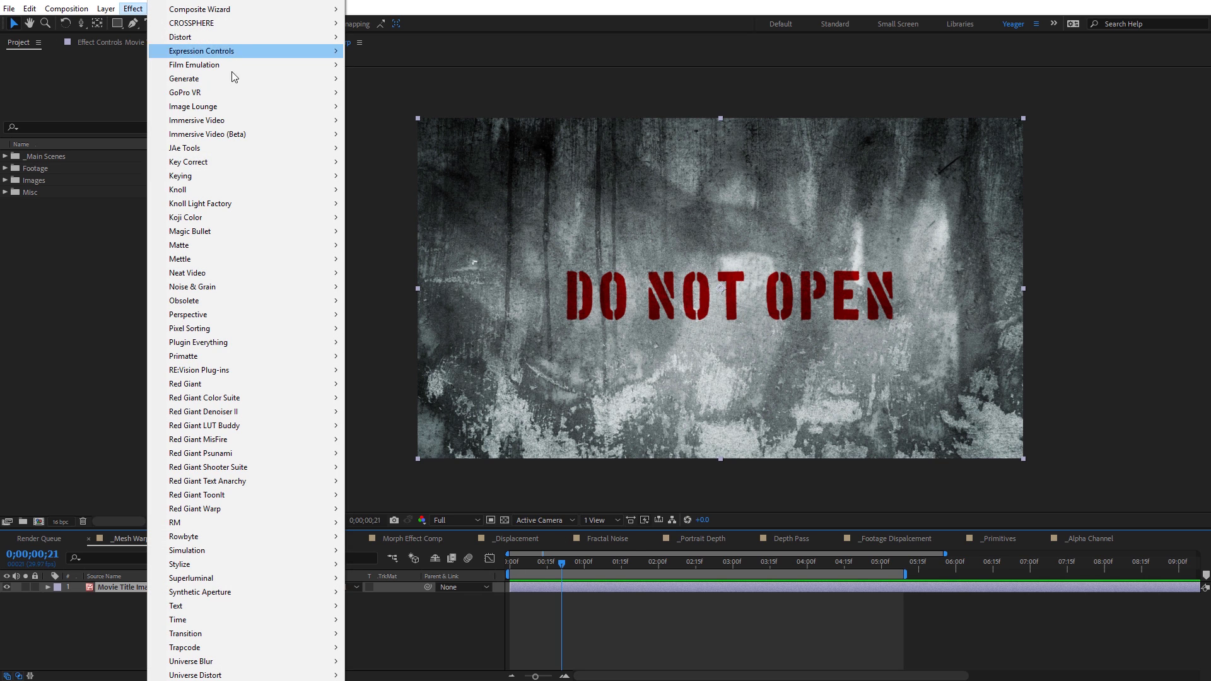
mouse_move(265, 260)
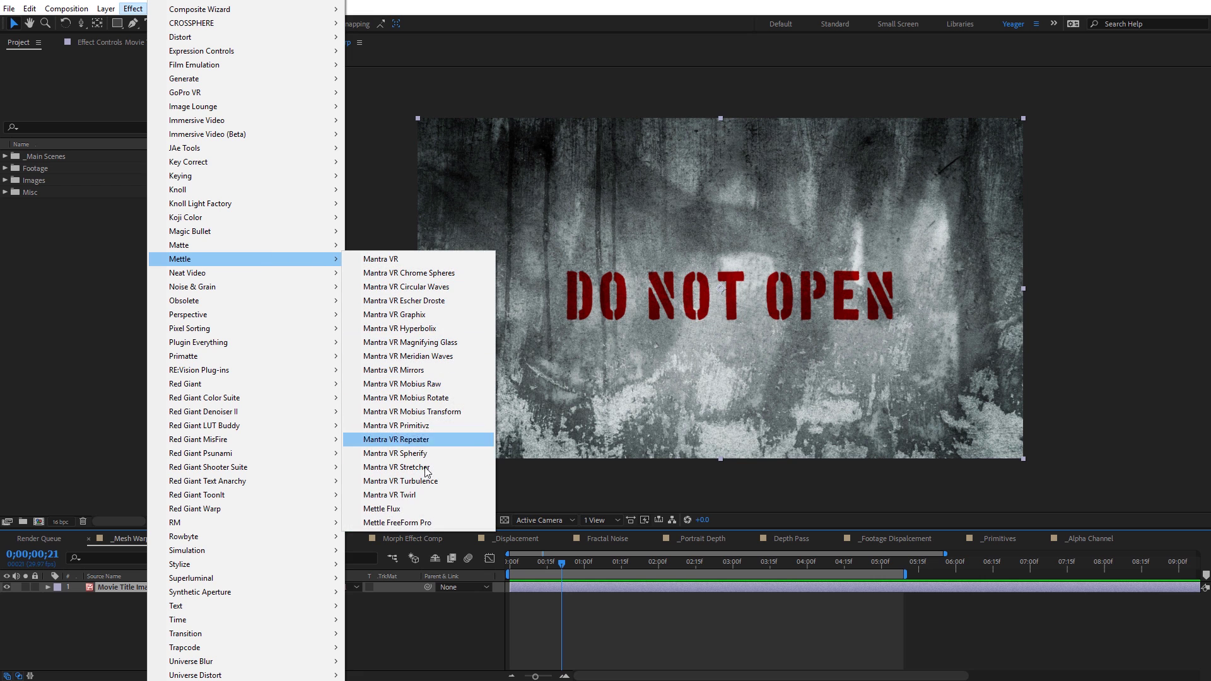
click(425, 523)
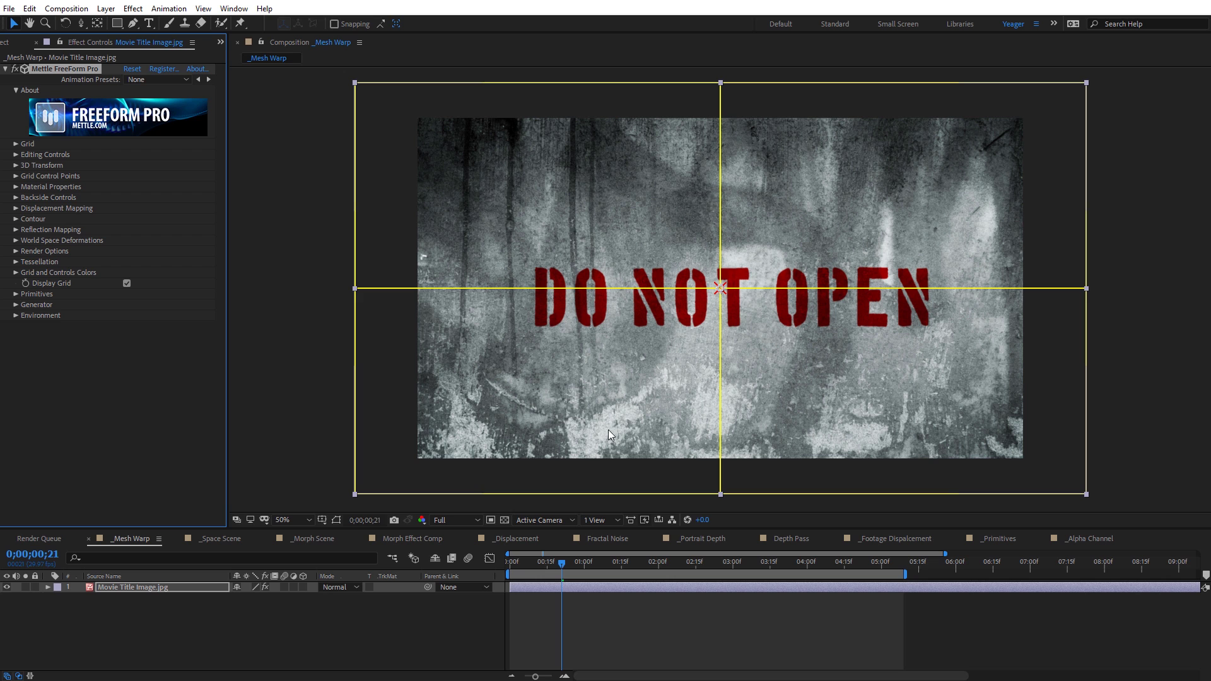
Step: Add a two-node camera with the 50mm preset to the _Mesh Warp composition
right_click(298, 317)
mouse_move(319, 324)
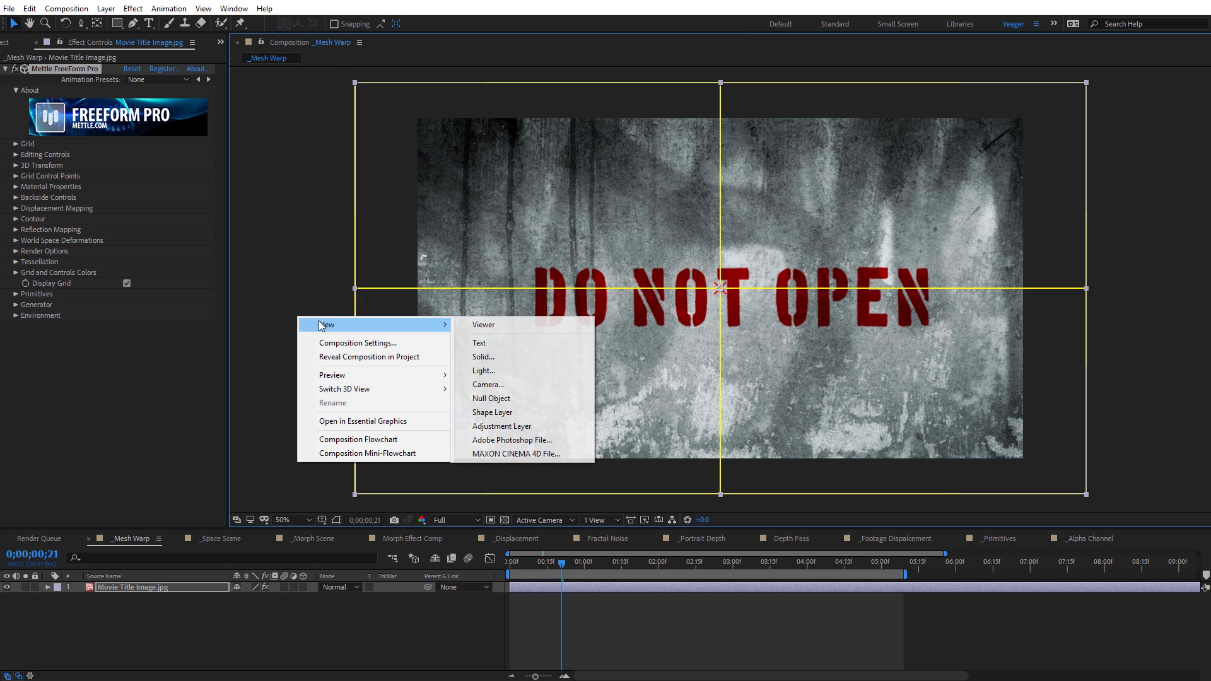
click(535, 385)
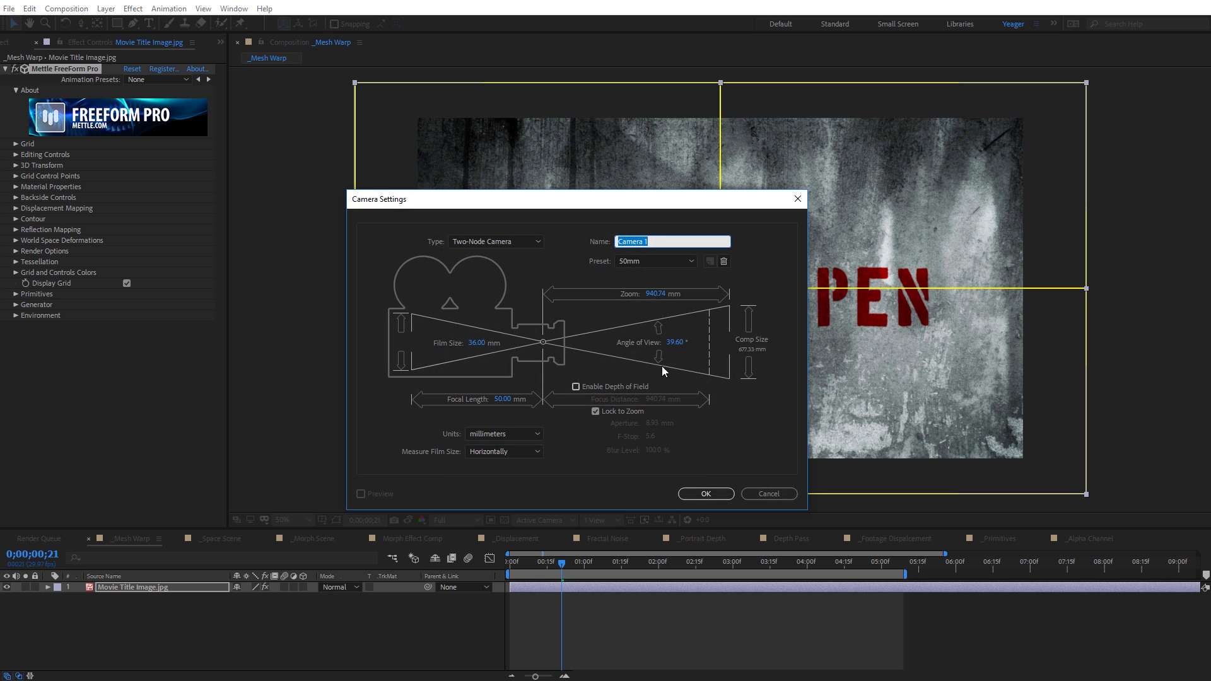
click(706, 493)
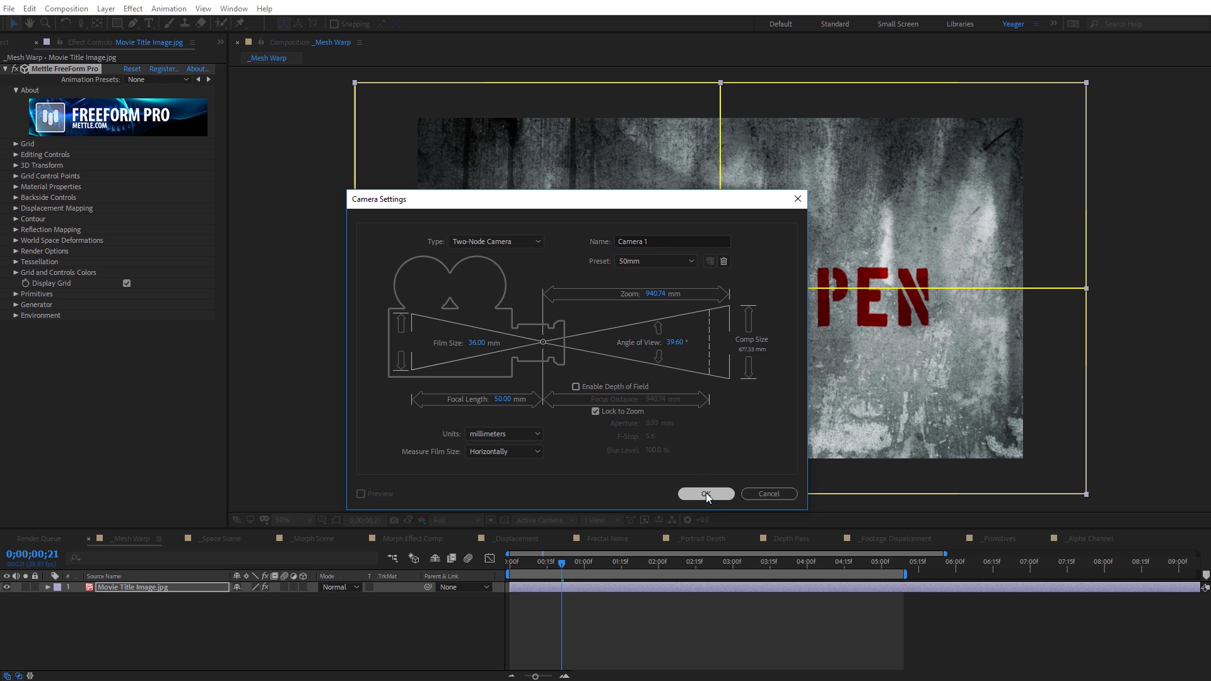
key(c)
drag(716, 339, 743, 339)
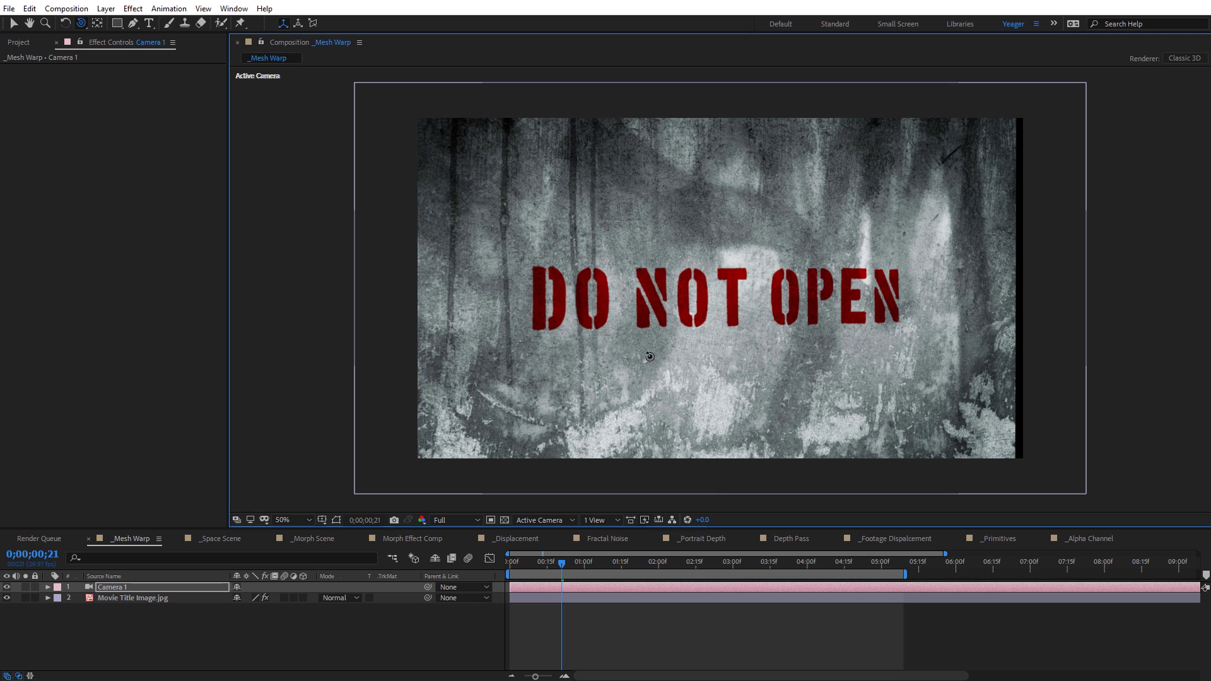
Step: Add a parallel light with an intensity of 150 and try shifting its point of interest down and to the left of the title's center
right_click(284, 258)
mouse_move(298, 259)
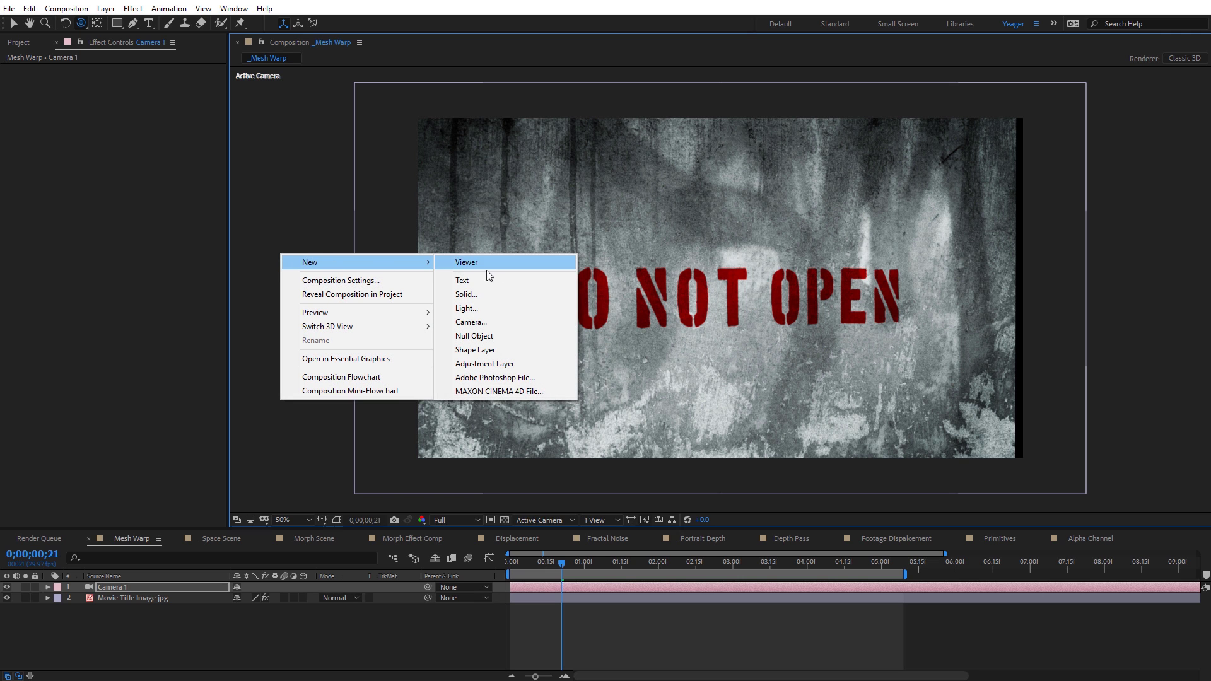
click(489, 308)
drag(196, 166, 525, 172)
click(474, 229)
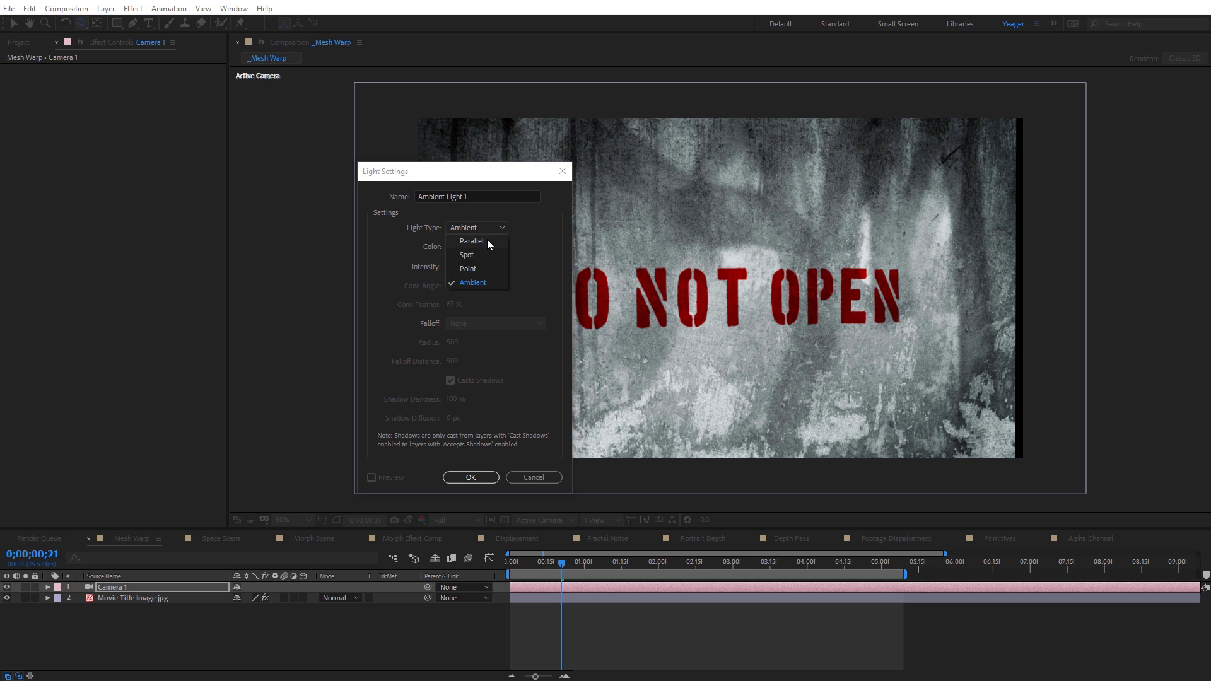
click(487, 240)
click(452, 266)
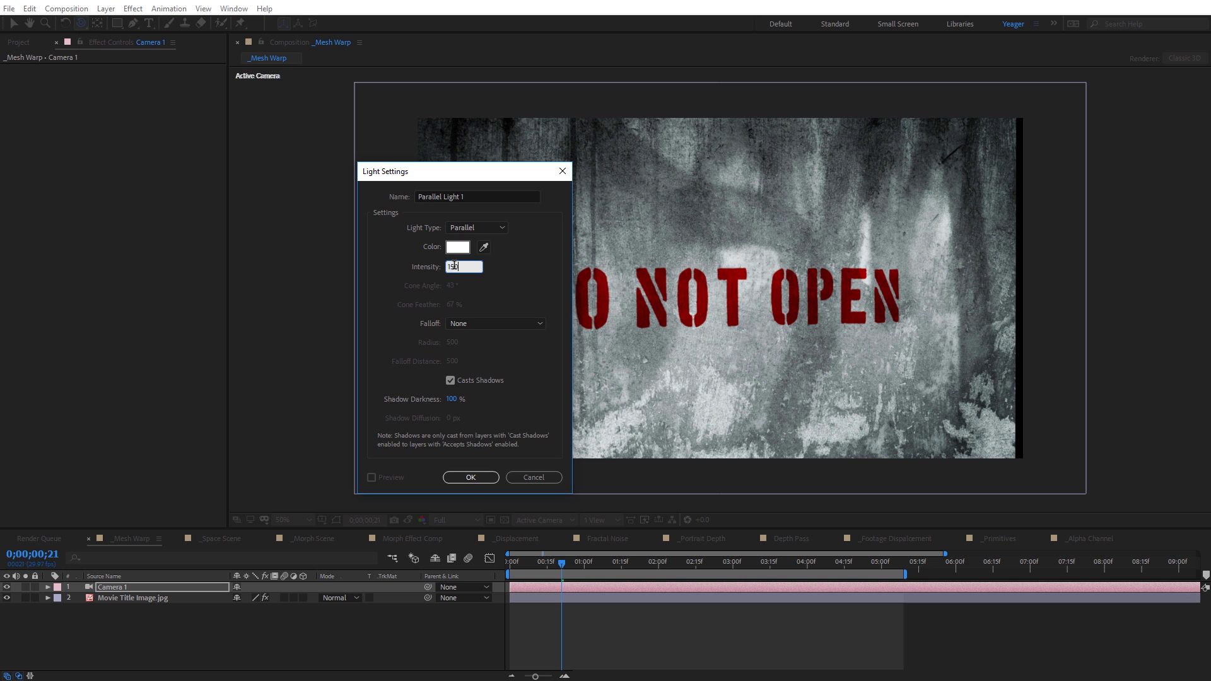
text(150)
click(530, 298)
click(472, 478)
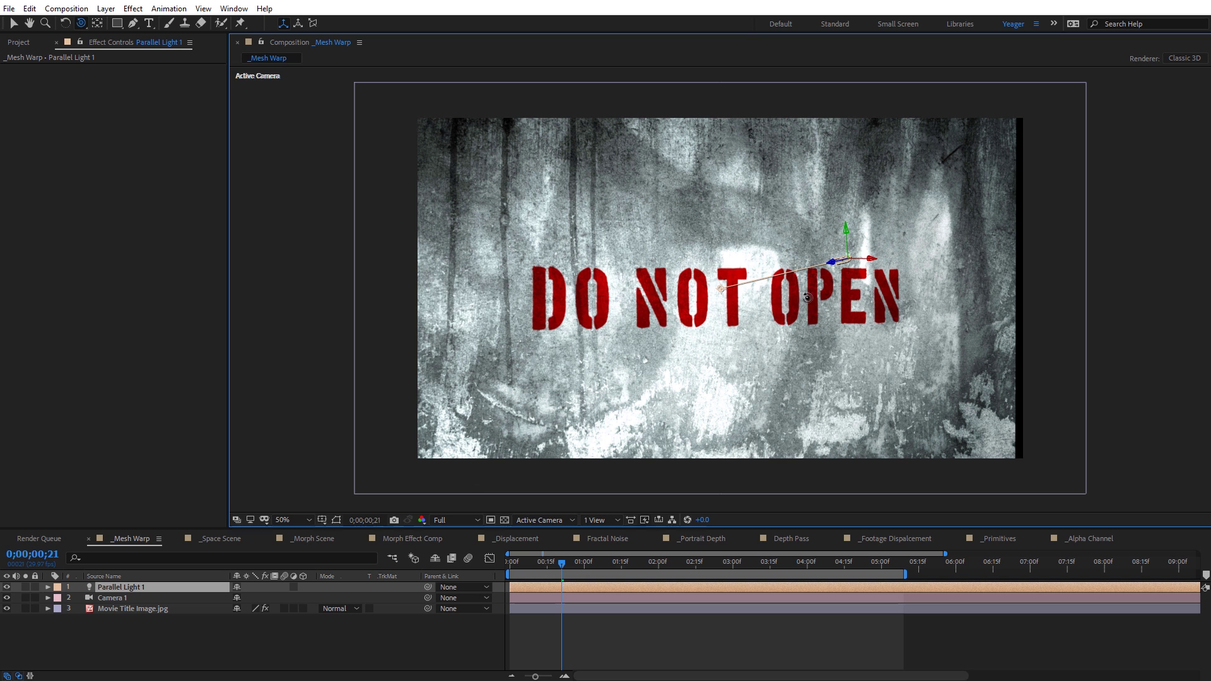
key(v)
drag(721, 289, 603, 328)
Step: Set the FreeForm Pro grid on the Movie Title Image layer to 9 rows and 16 columns
click(126, 608)
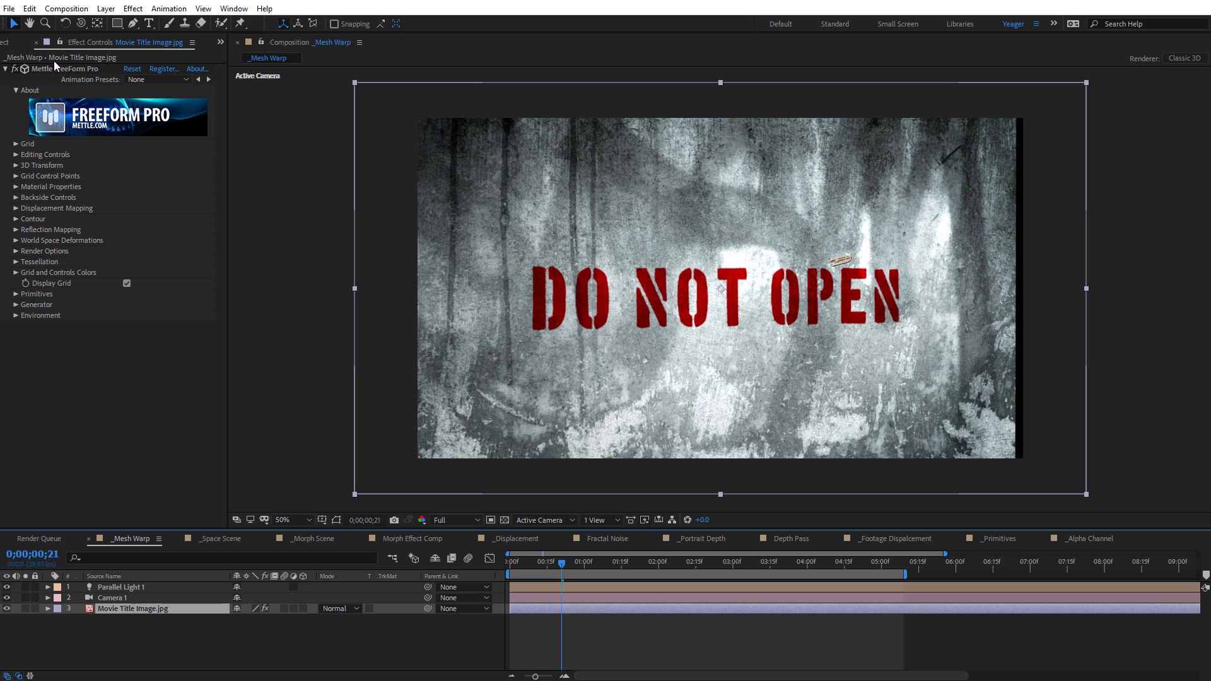
click(17, 145)
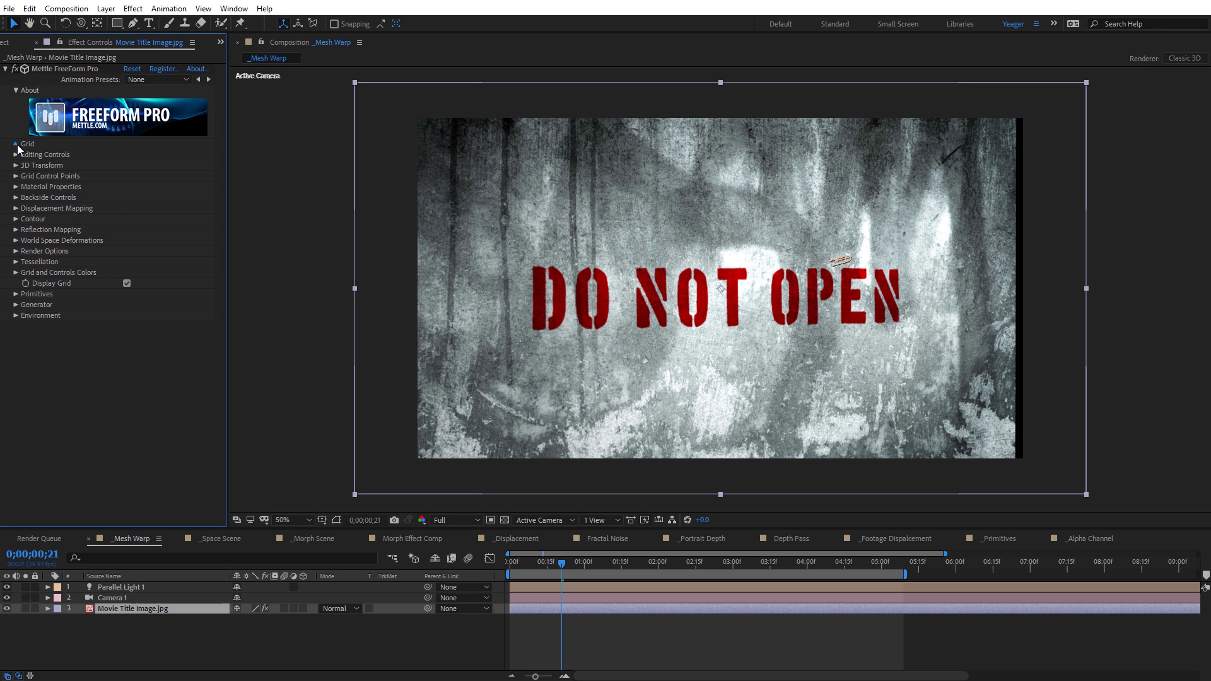
click(17, 145)
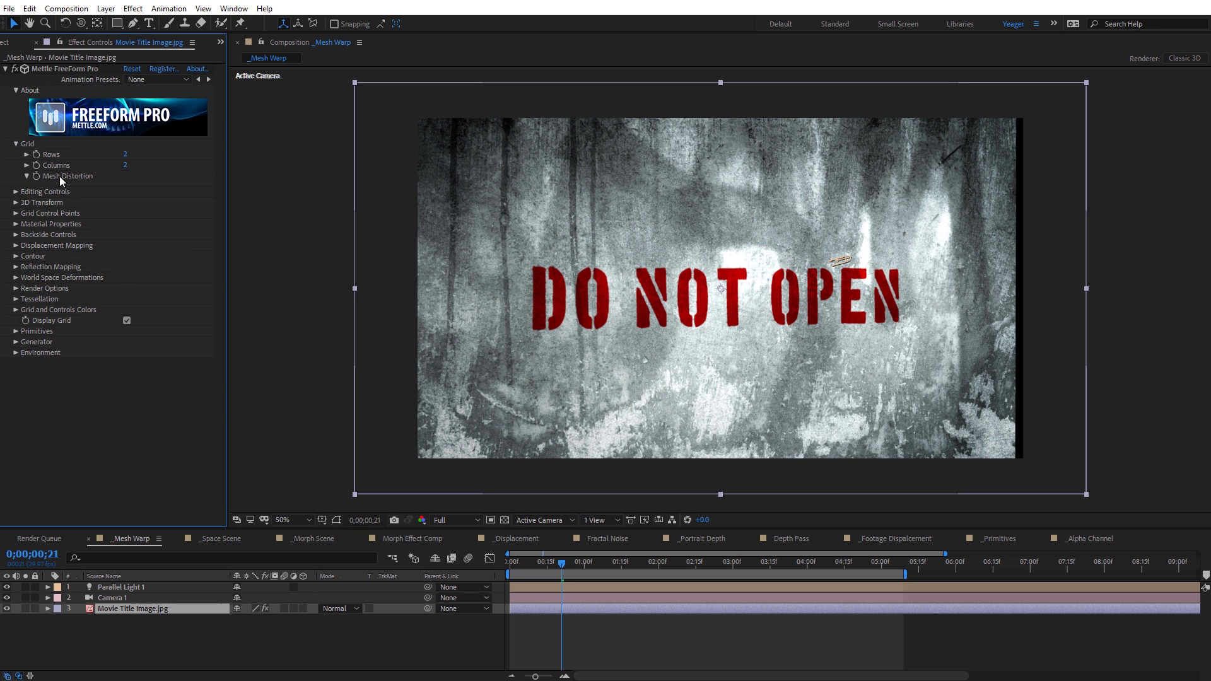
click(55, 69)
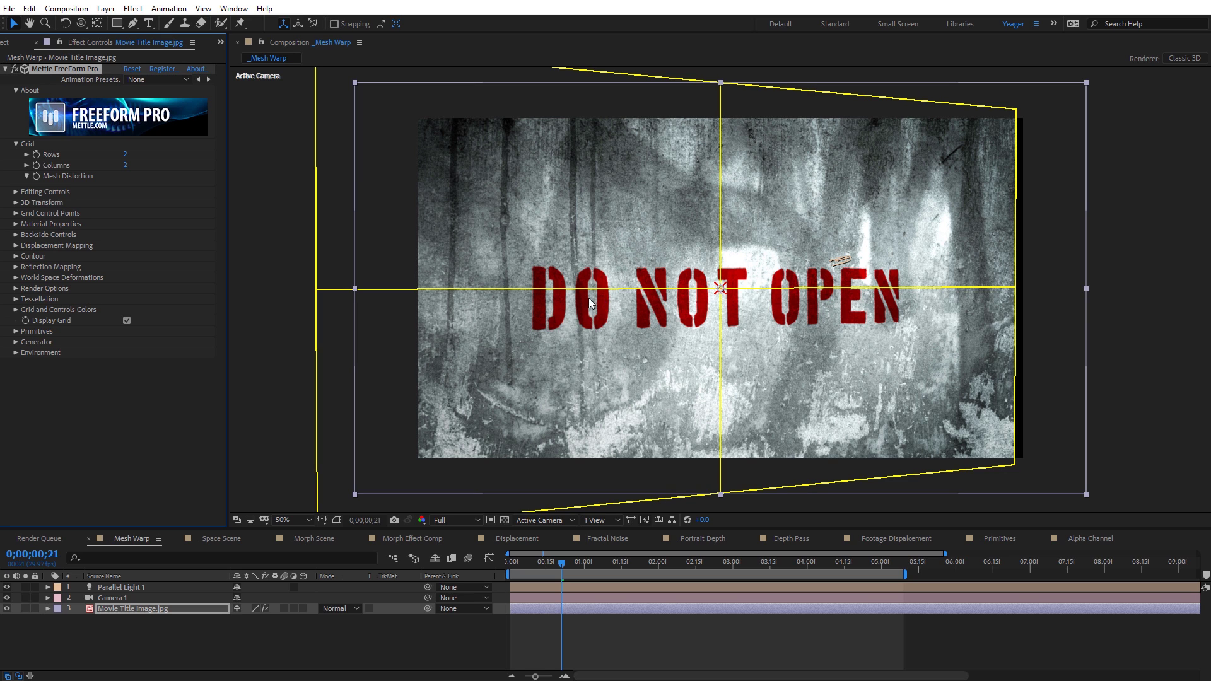
click(126, 155)
text(9)
click(127, 166)
text(16)
key(Return)
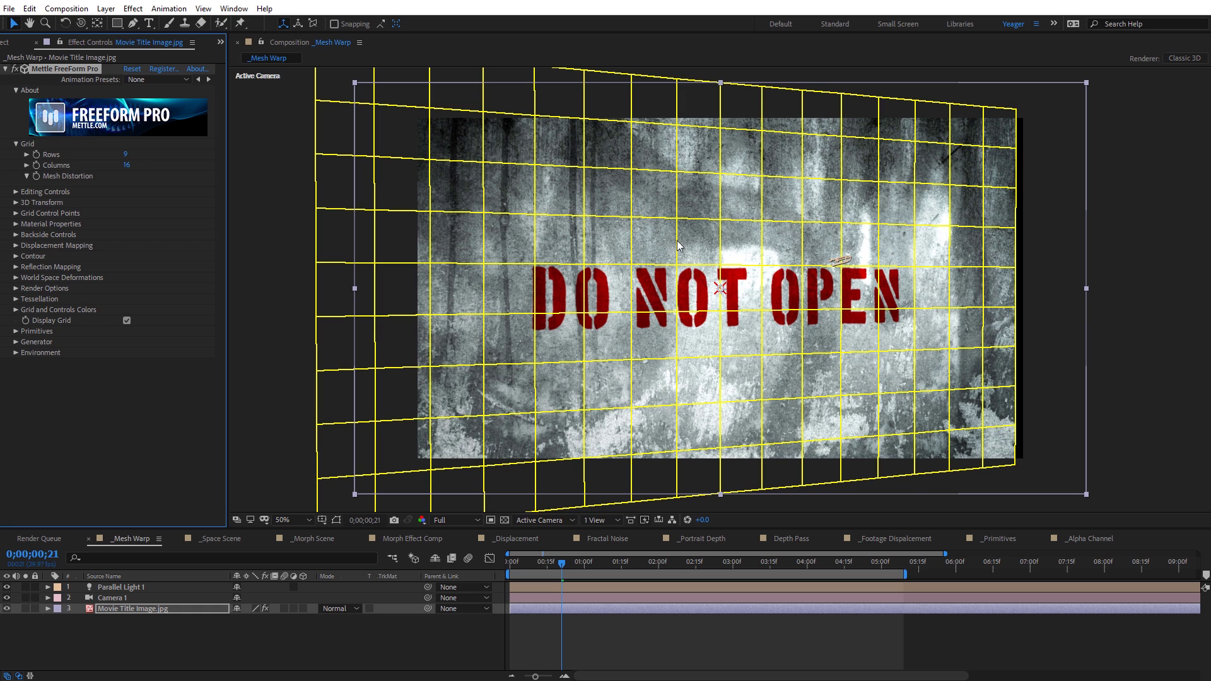
Step: Pull the mesh point above the gap between DO and NOT to the left to warp the wall
click(632, 218)
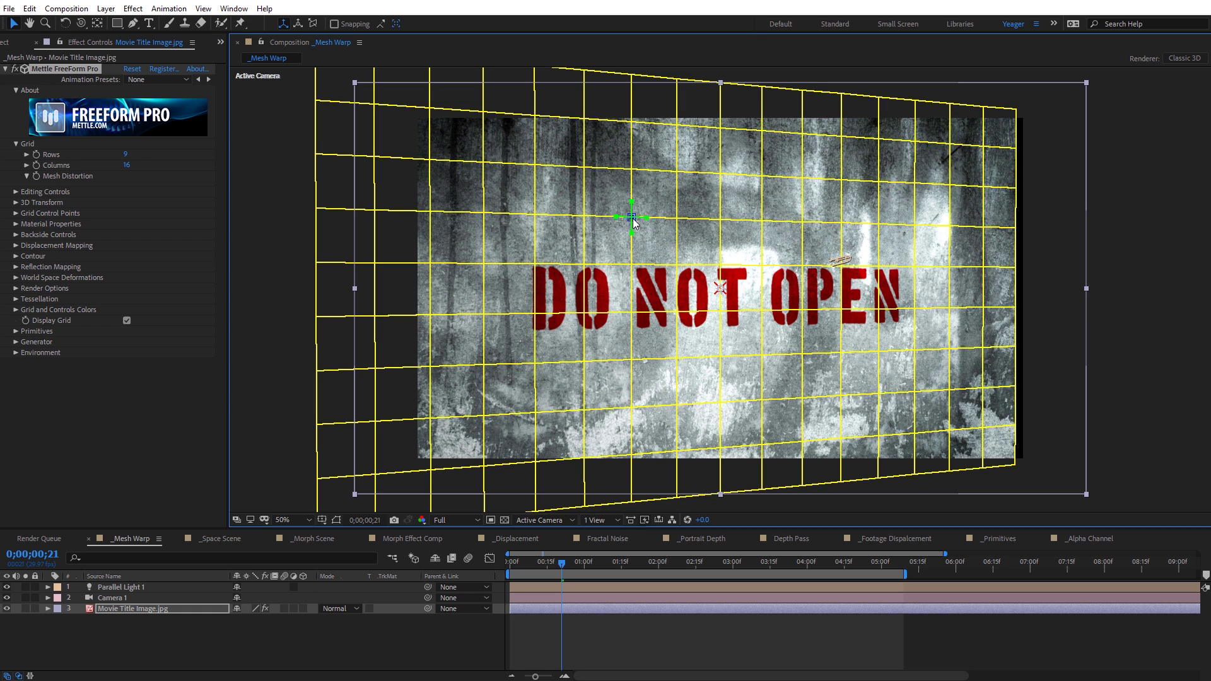
drag(633, 220, 608, 221)
key(c)
drag(684, 240, 643, 265)
drag(719, 352, 529, 234)
key(ctrl+z)
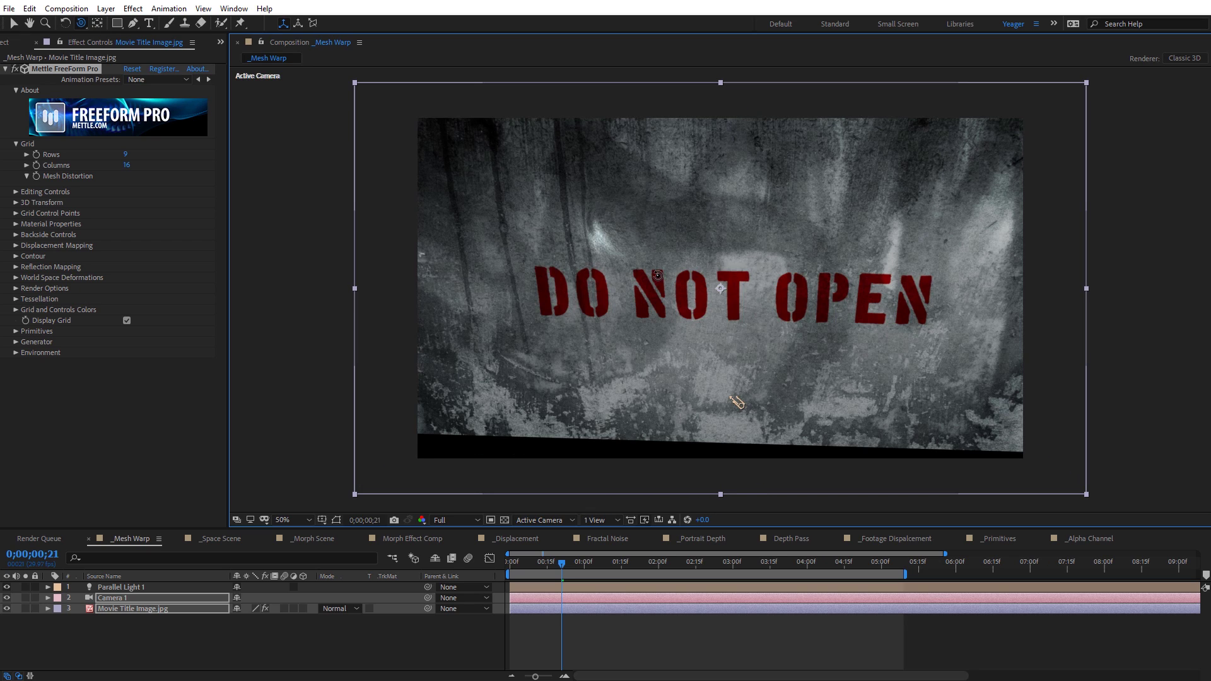
drag(681, 277, 700, 250)
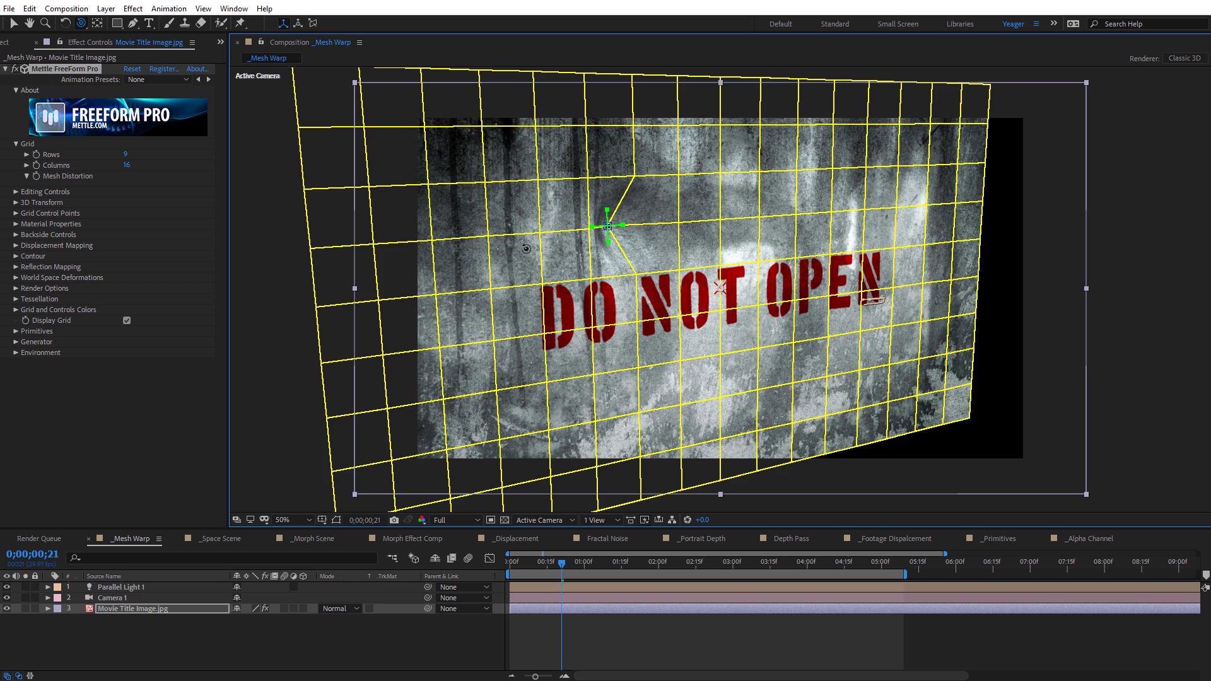
Step: Pull three more mesh points out of place: below NOT, beside the final N, and above the E of OPEN
key(v)
drag(681, 367, 641, 342)
drag(894, 245, 876, 241)
drag(836, 175, 855, 181)
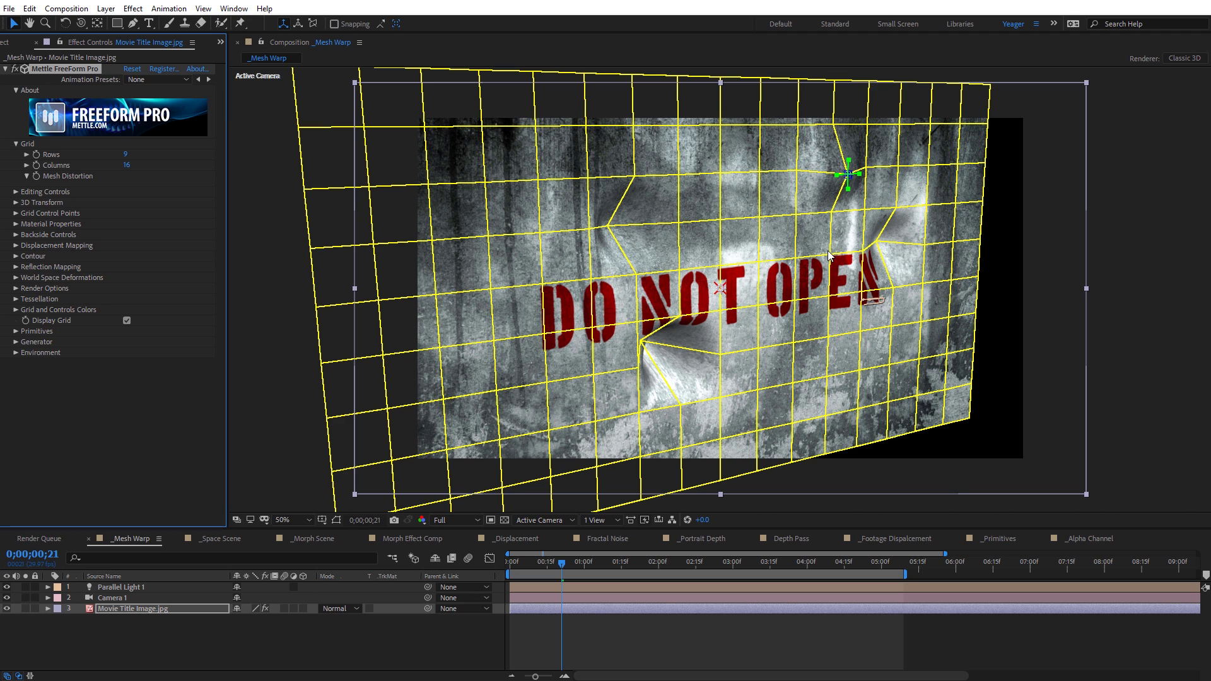
Step: Restrict mesh manipulation to Z only and displace points above DO, left of DO, and below OPEN
click(17, 193)
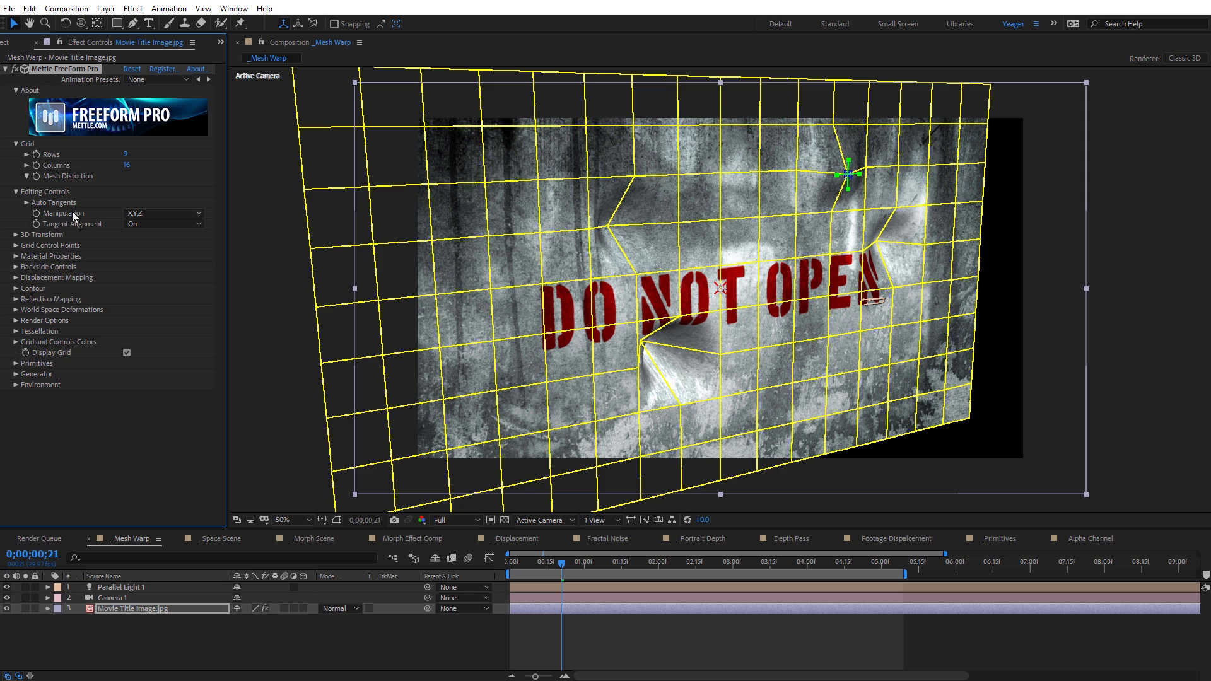
click(153, 213)
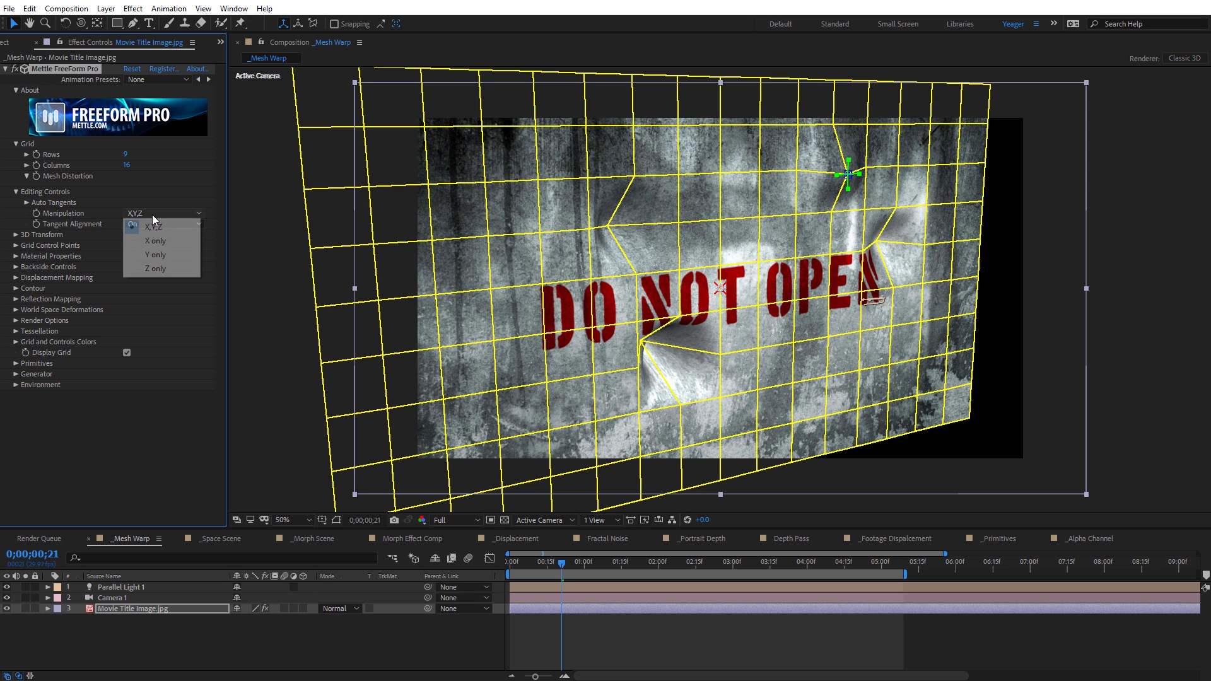
click(158, 268)
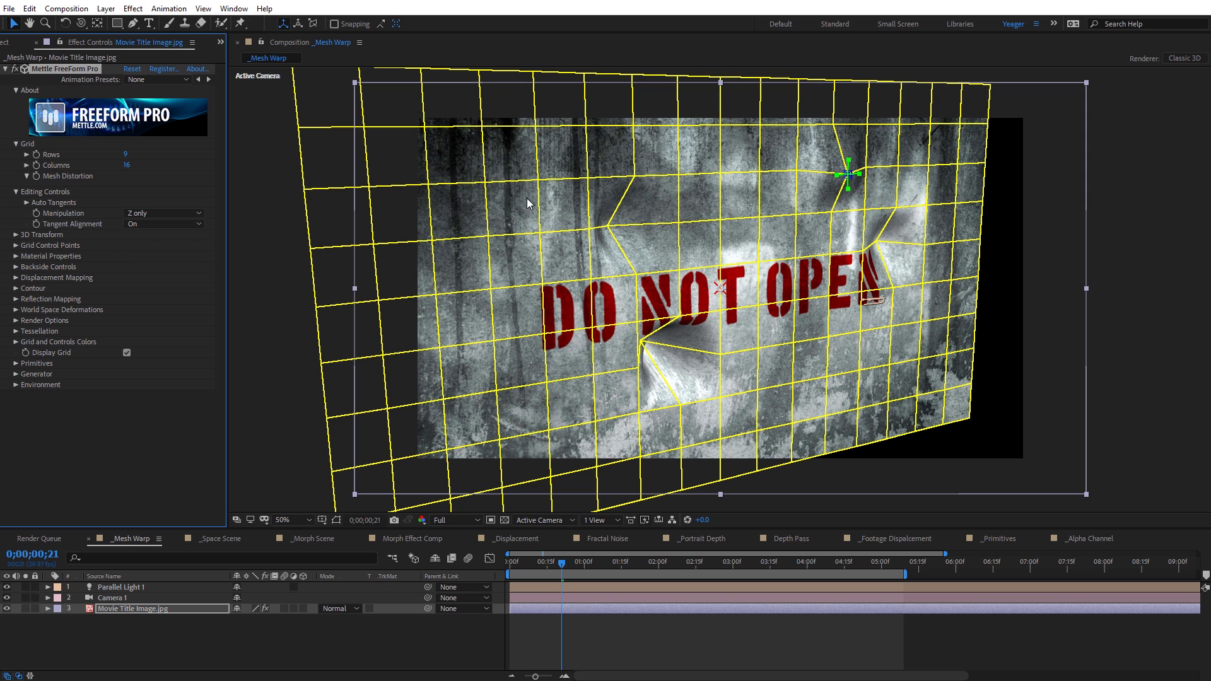
mouse_move(537, 183)
mouse_down()
mouse_move(567, 207)
mouse_move(486, 159)
mouse_move(596, 219)
mouse_move(555, 193)
mouse_move(563, 210)
mouse_up()
drag(497, 343, 560, 354)
drag(853, 367, 855, 369)
click(853, 328)
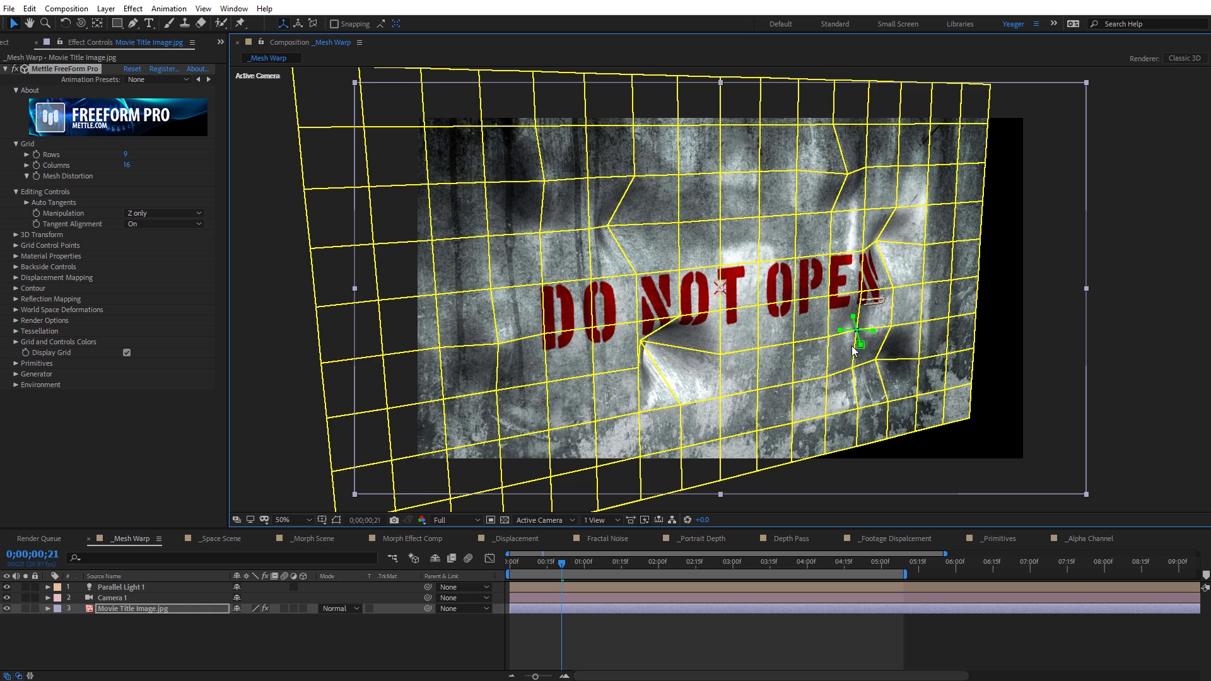
drag(855, 330, 816, 332)
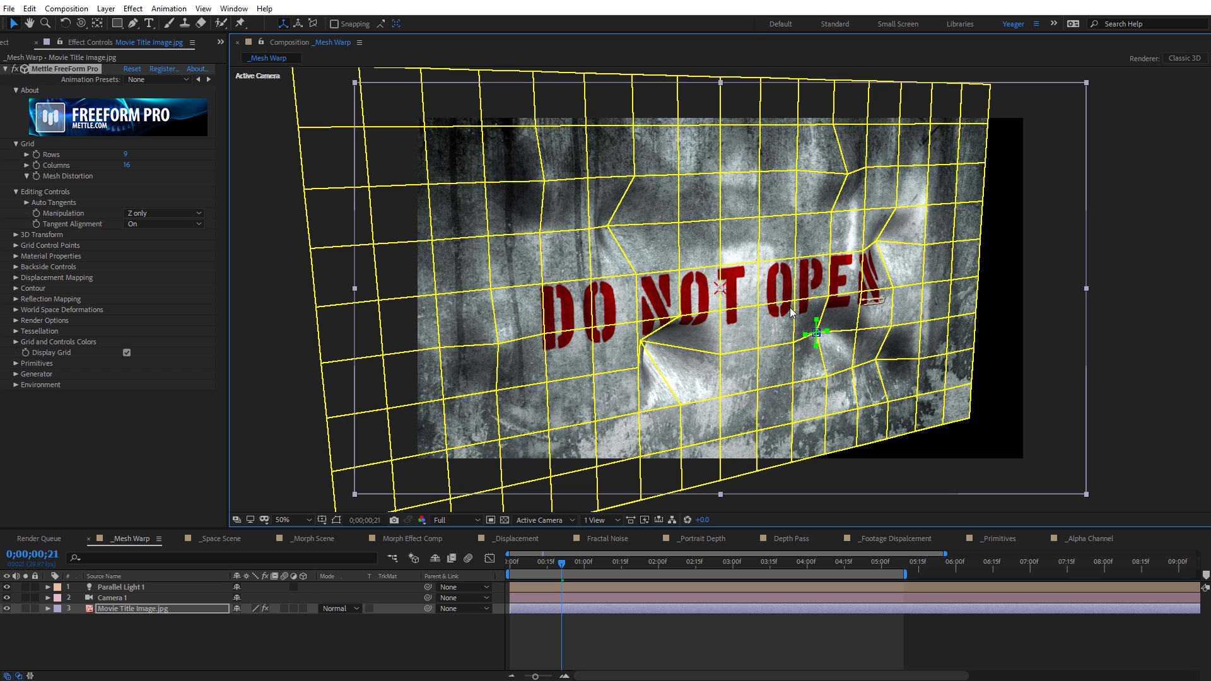
Step: Turn off the FreeForm Pro grid display to inspect the warped wall without the mesh overlay
click(199, 412)
click(127, 353)
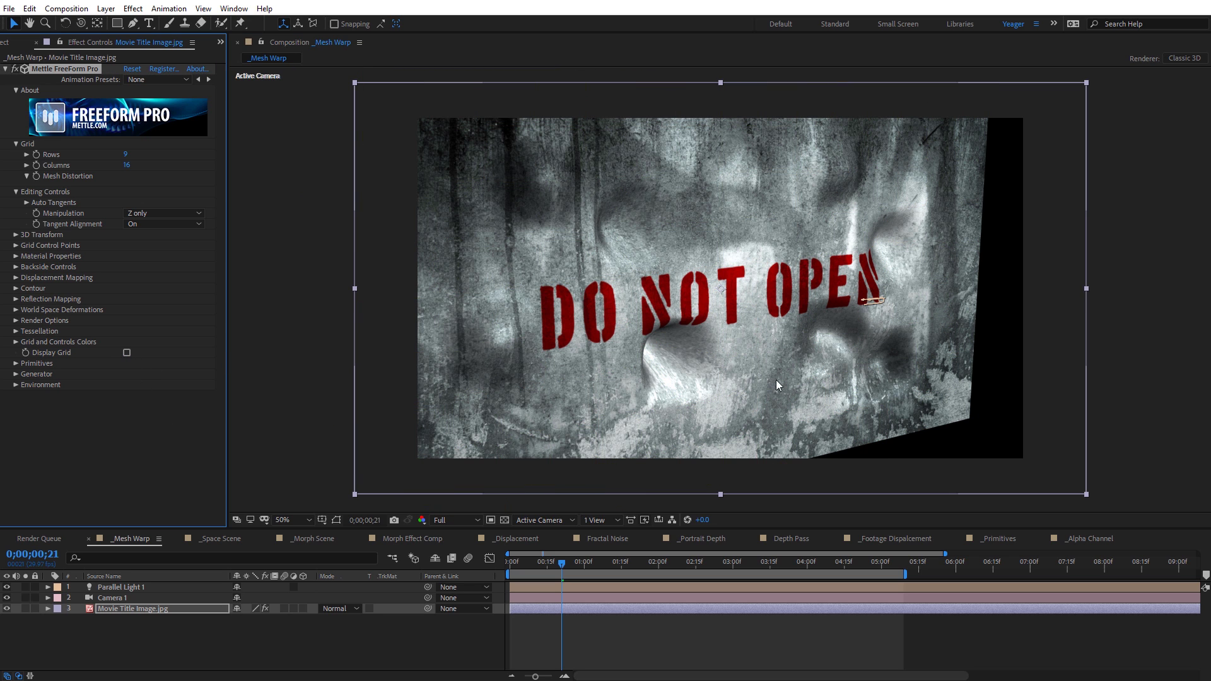
key(c)
click(757, 354)
drag(757, 353, 905, 274)
key(c)
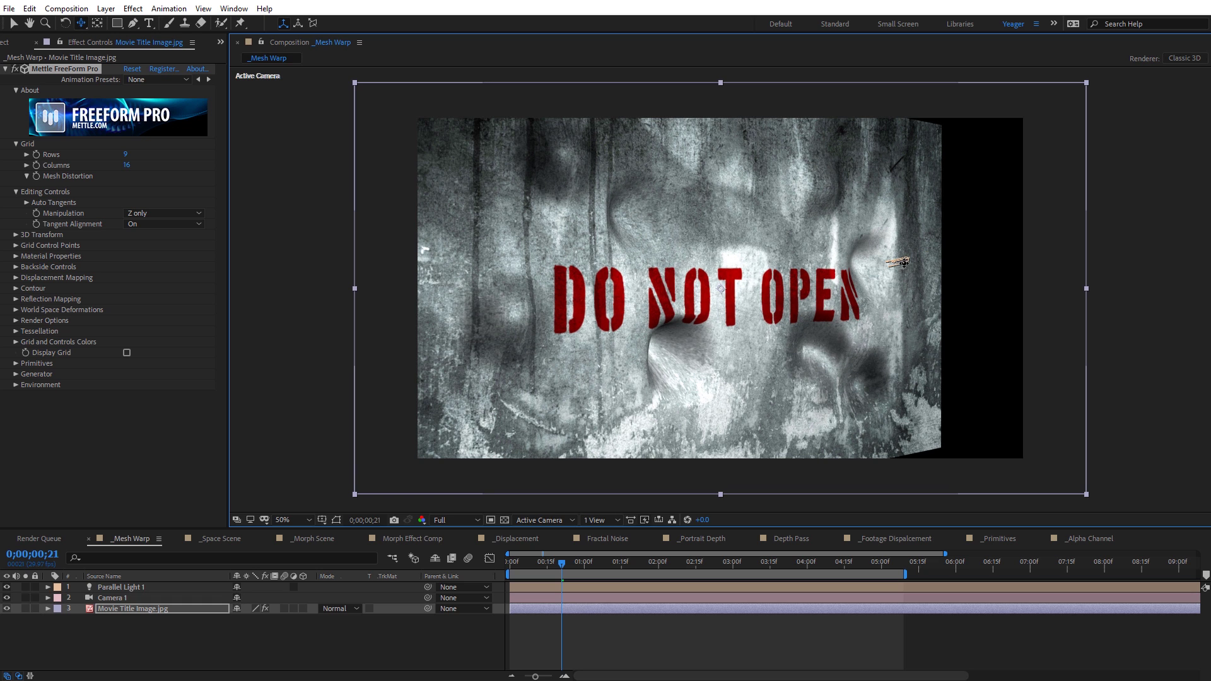
Step: Move the parallel light's point of interest down and to the right, below OPEN, to rake light across the dents
key(v)
click(903, 264)
drag(720, 289, 784, 393)
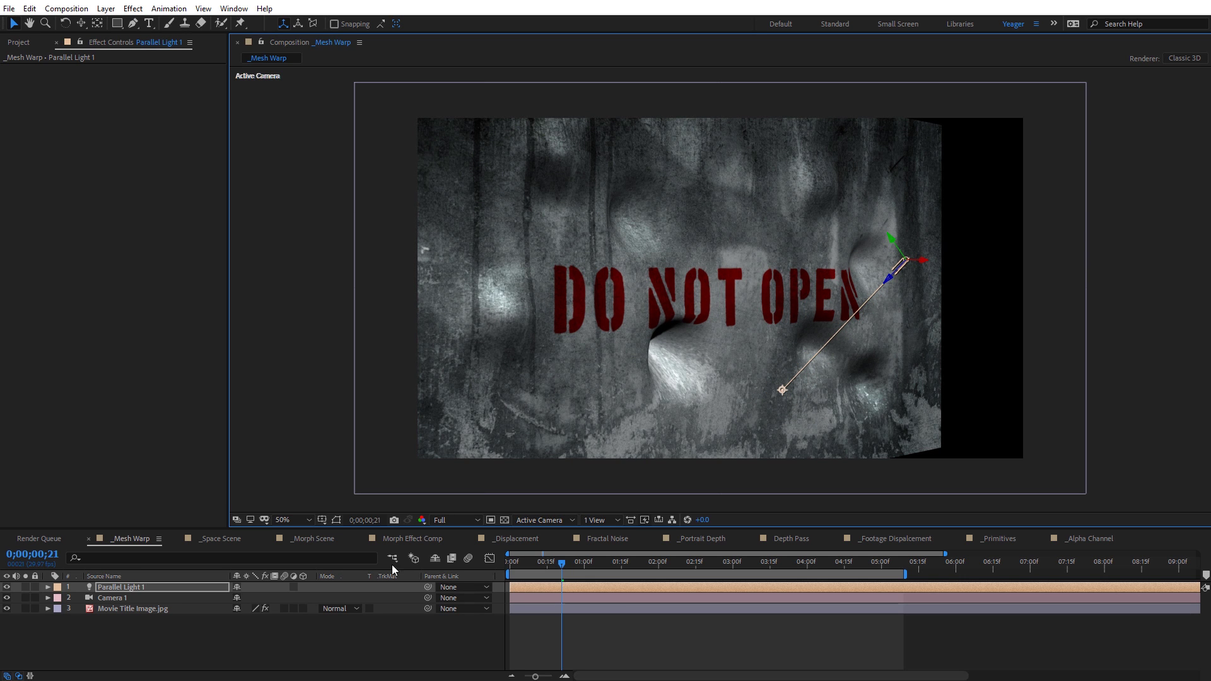
Step: Adjust the Position Z and Rotation Y of the warped title image in FreeForm Pro's 3D Transform settings
click(141, 611)
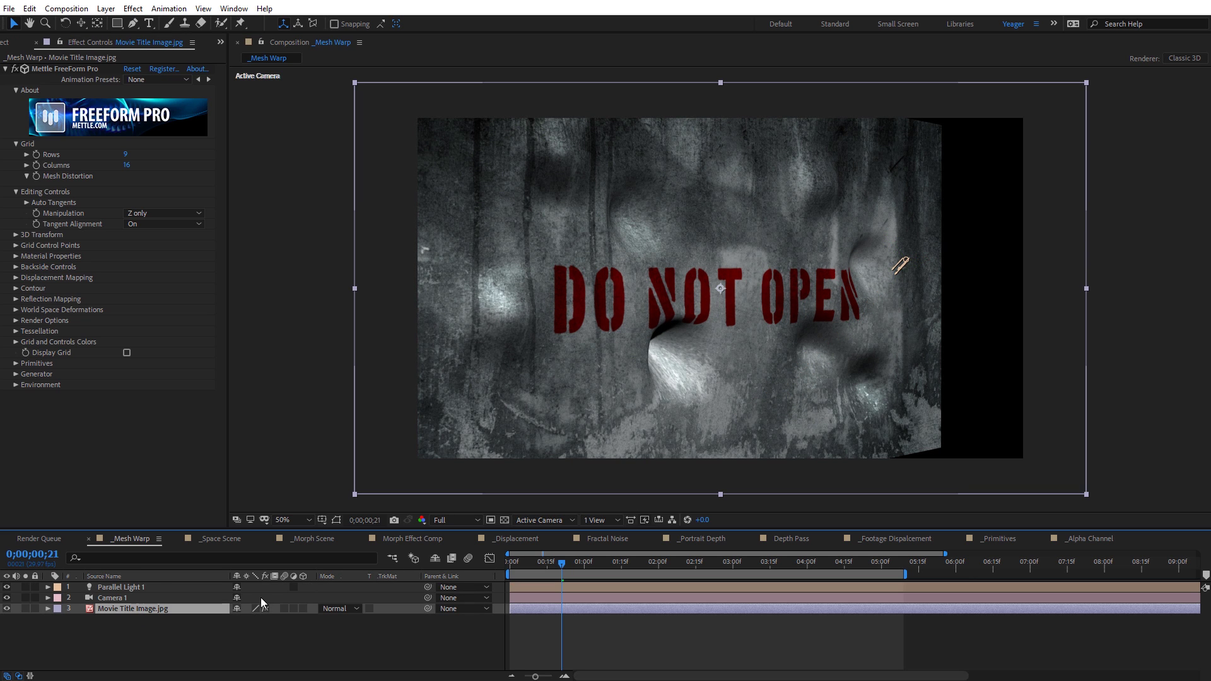
click(15, 235)
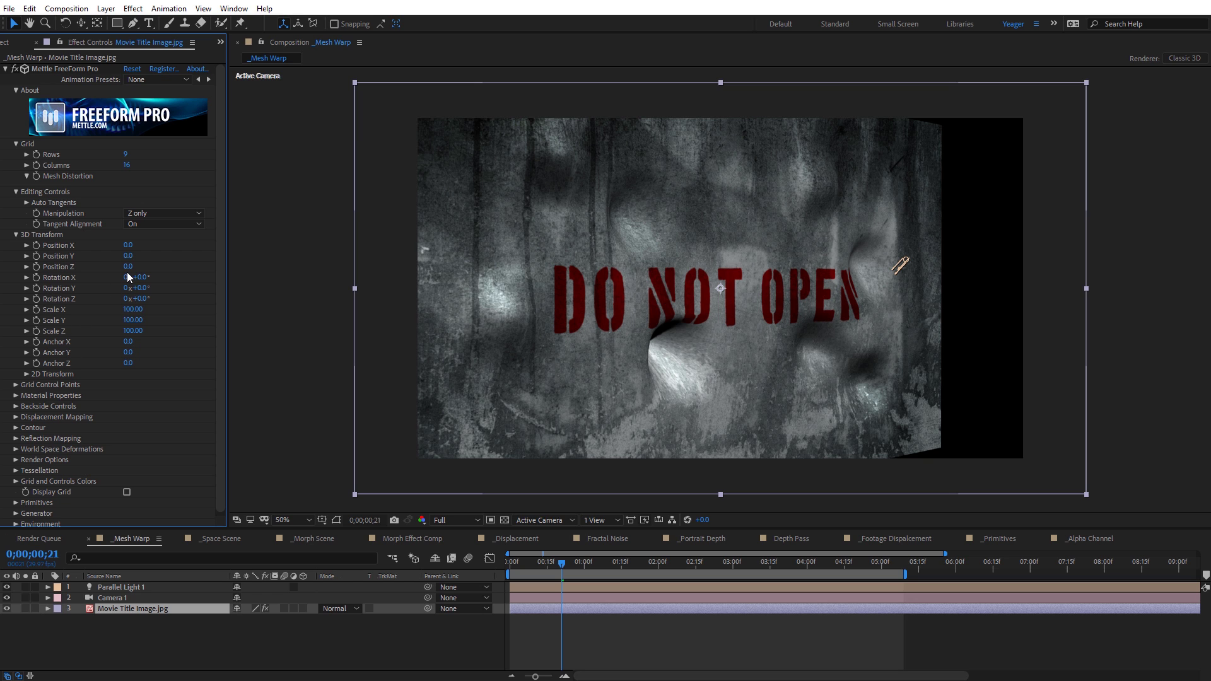
drag(128, 266, 124, 291)
drag(142, 290, 147, 288)
click(15, 235)
Step: Set the wall's FreeForm Pro material properties to Specular 47, Shininess 10 and Metal 64
click(15, 245)
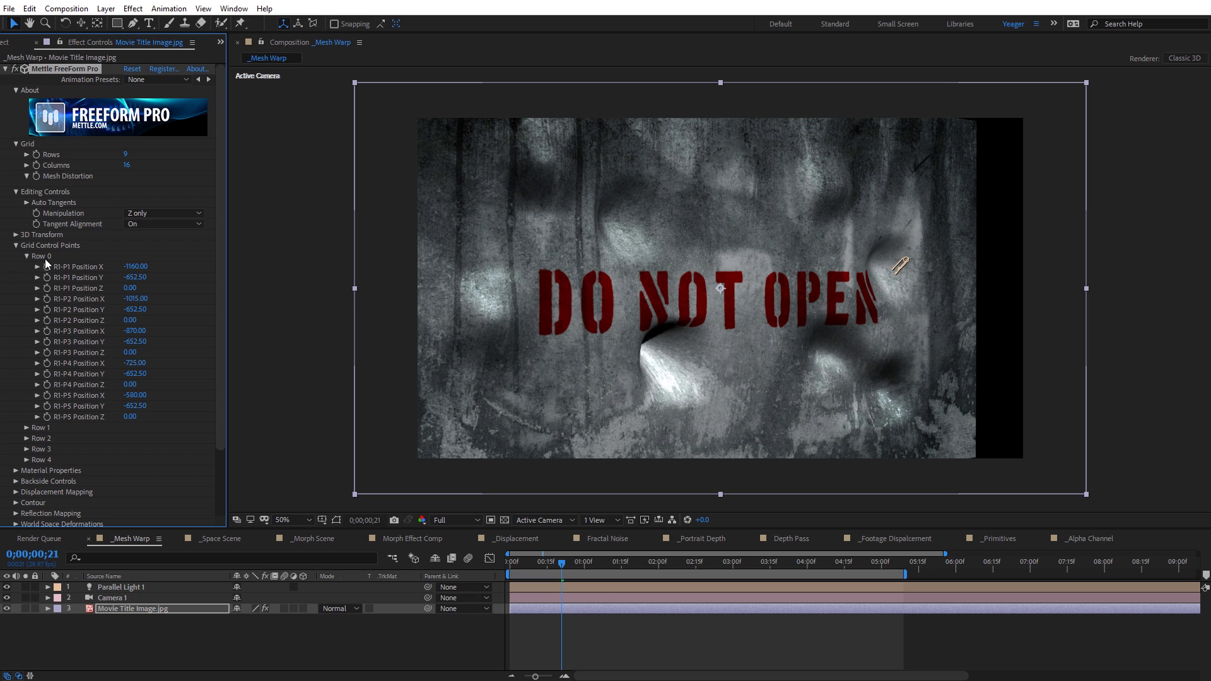
click(15, 245)
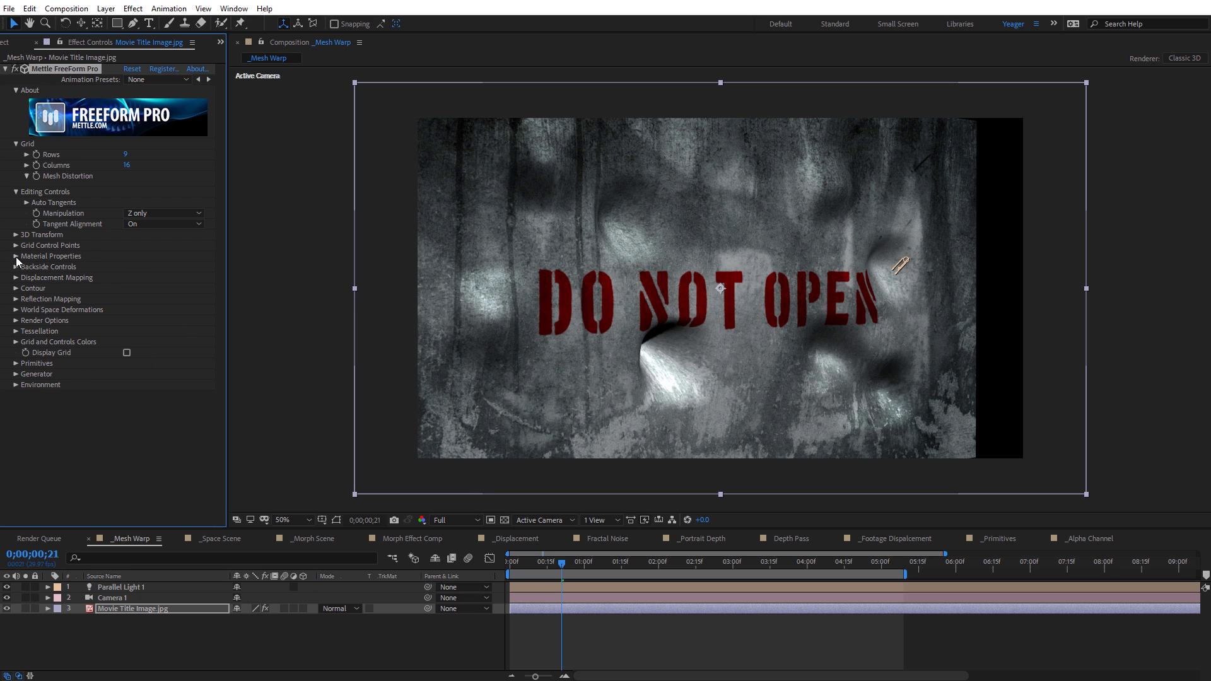
click(15, 256)
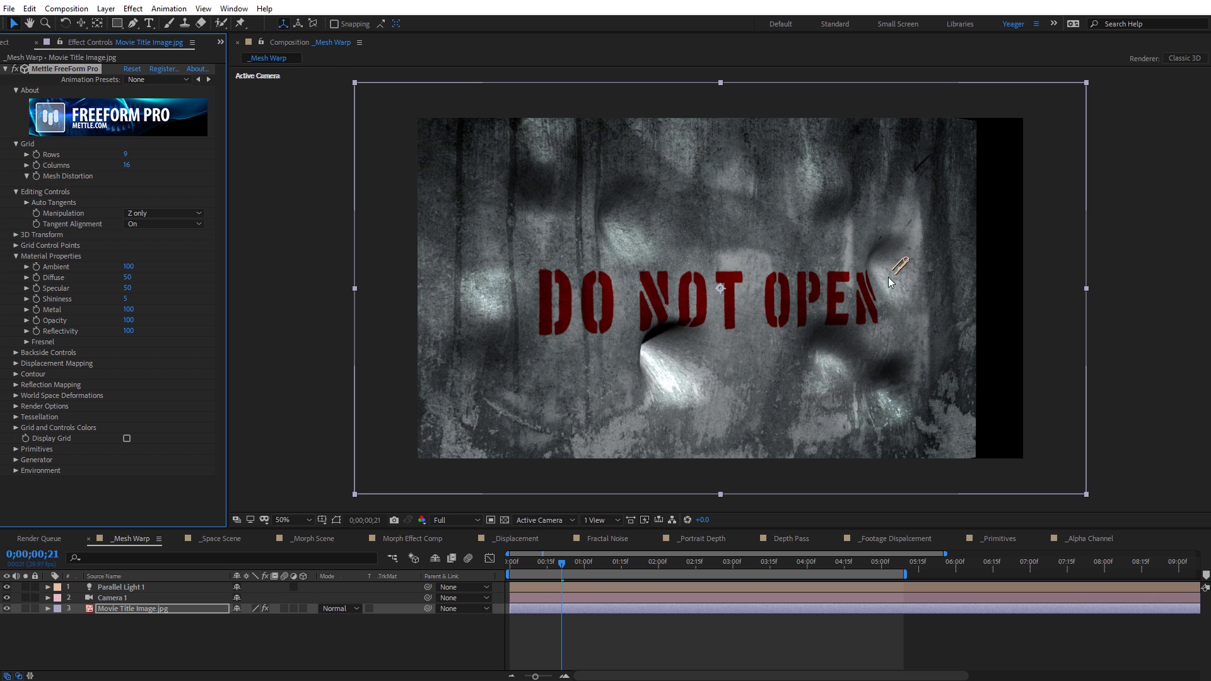
mouse_move(128, 288)
mouse_down()
mouse_move(113, 286)
mouse_move(128, 287)
mouse_move(117, 303)
mouse_up()
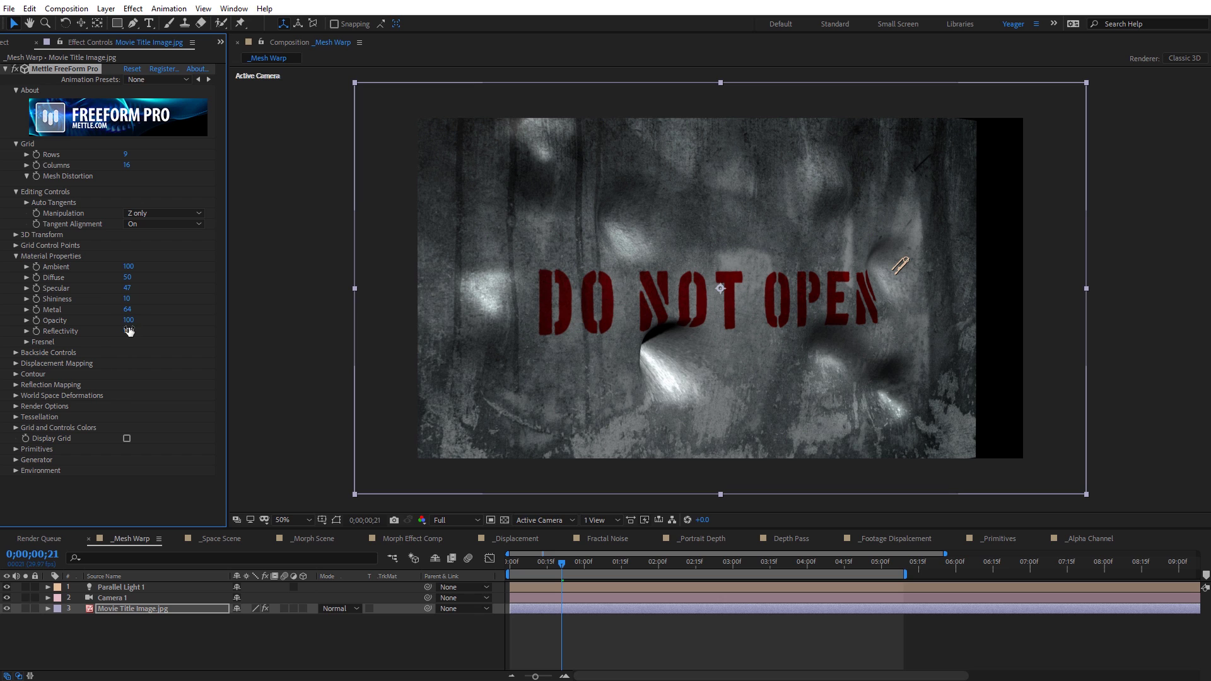
Step: Add Reflection Map.jpg from the Misc folder beneath the title image in the _Mesh Warp composition, and hide that layer
click(16, 385)
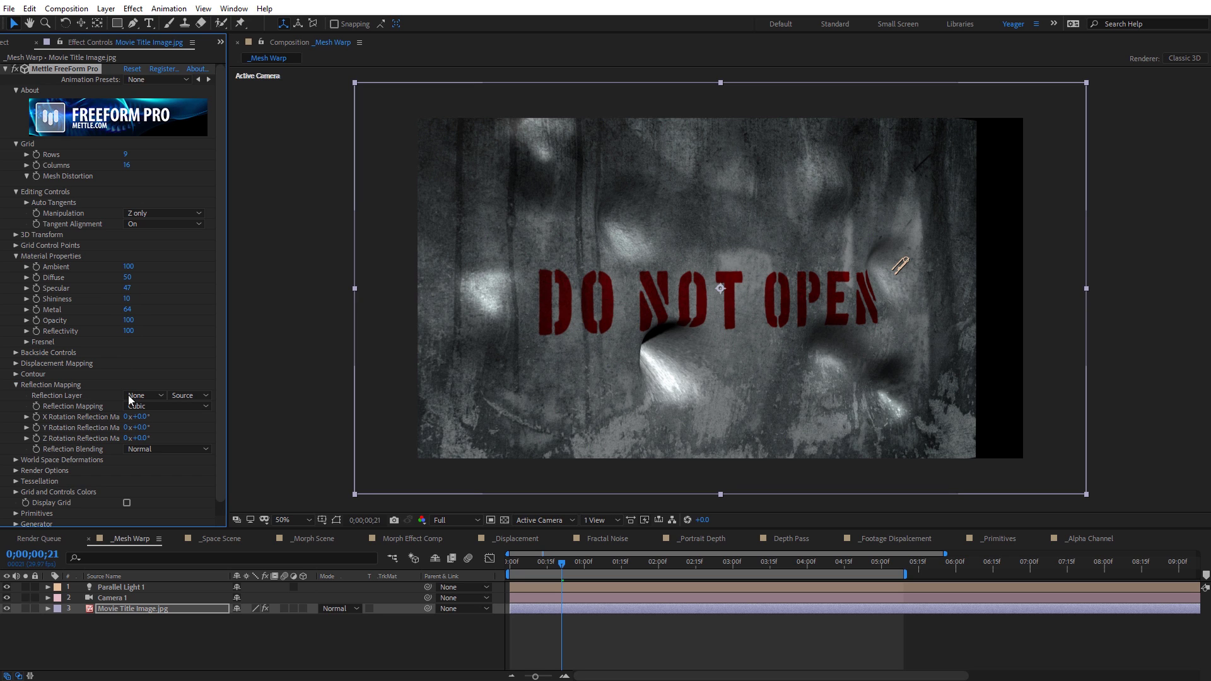
click(8, 44)
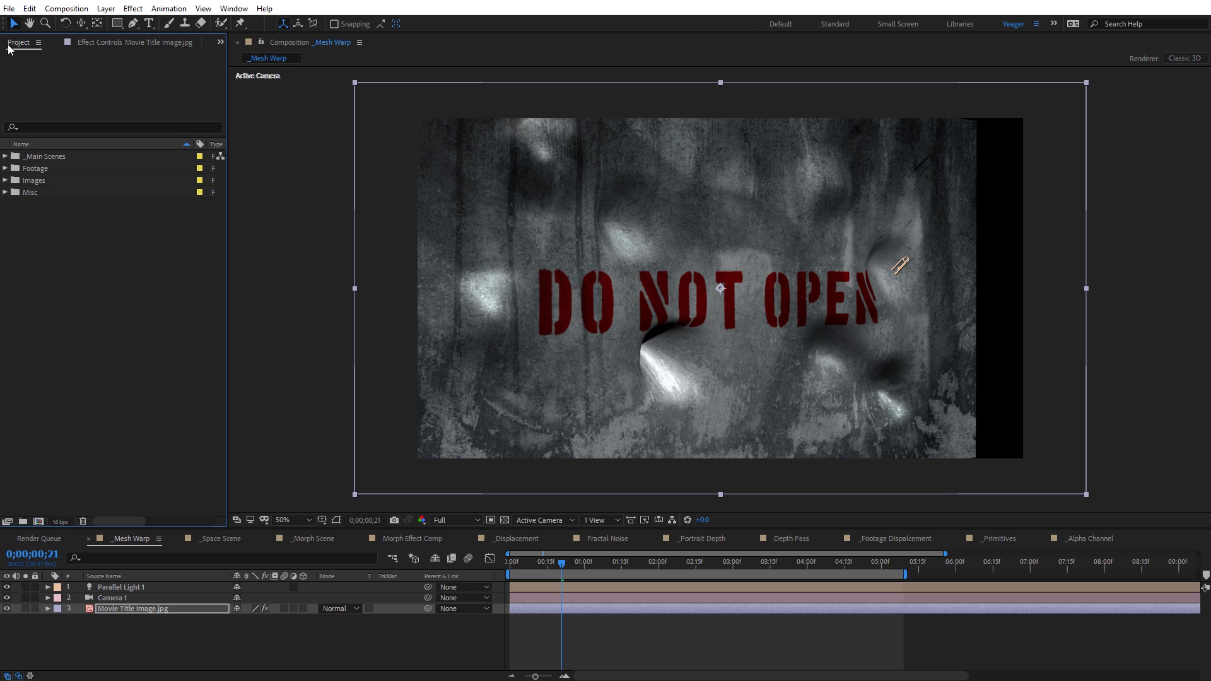
click(6, 192)
click(40, 218)
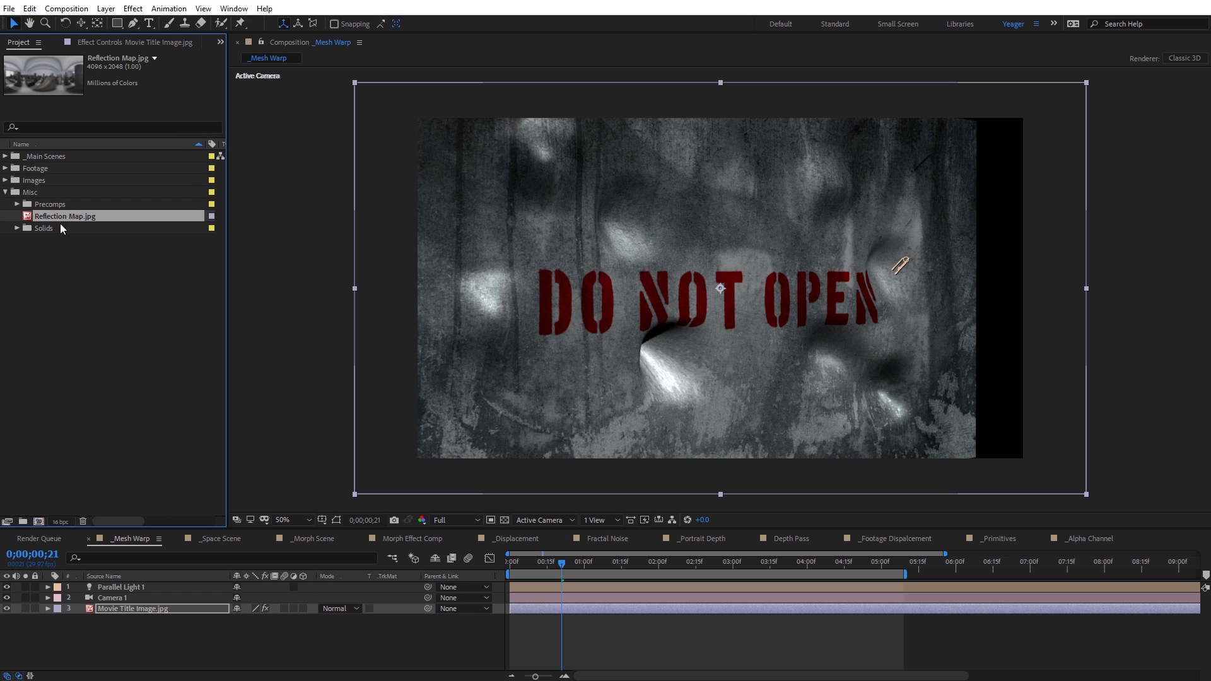
drag(42, 217, 20, 620)
click(24, 620)
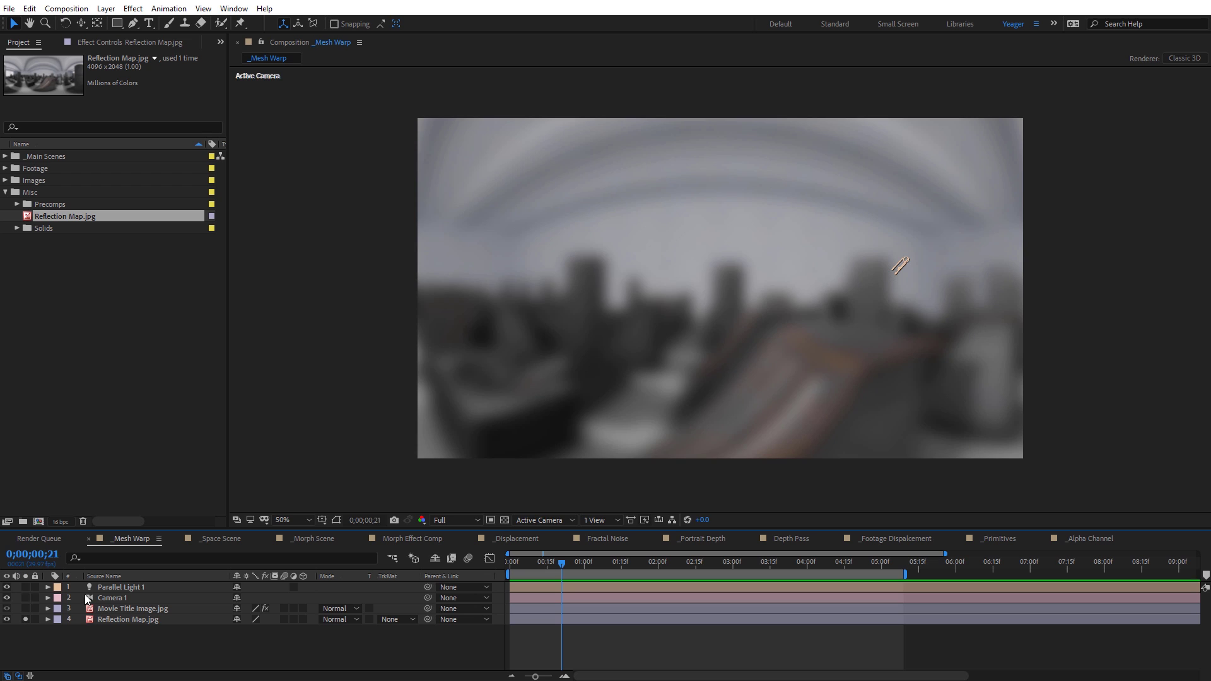
click(26, 619)
click(7, 620)
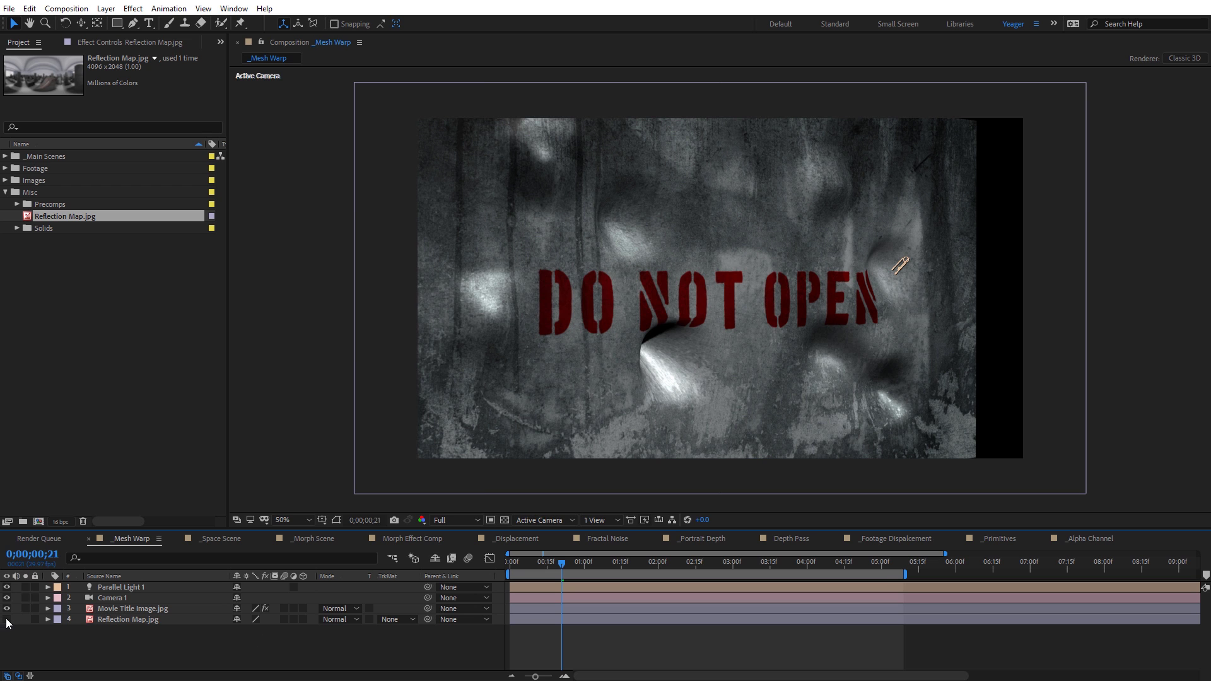
Step: Assign Reflection Map.jpg as the title image's reflection layer with Equirectangular mapping, and lower the Reflectivity to 26
click(135, 609)
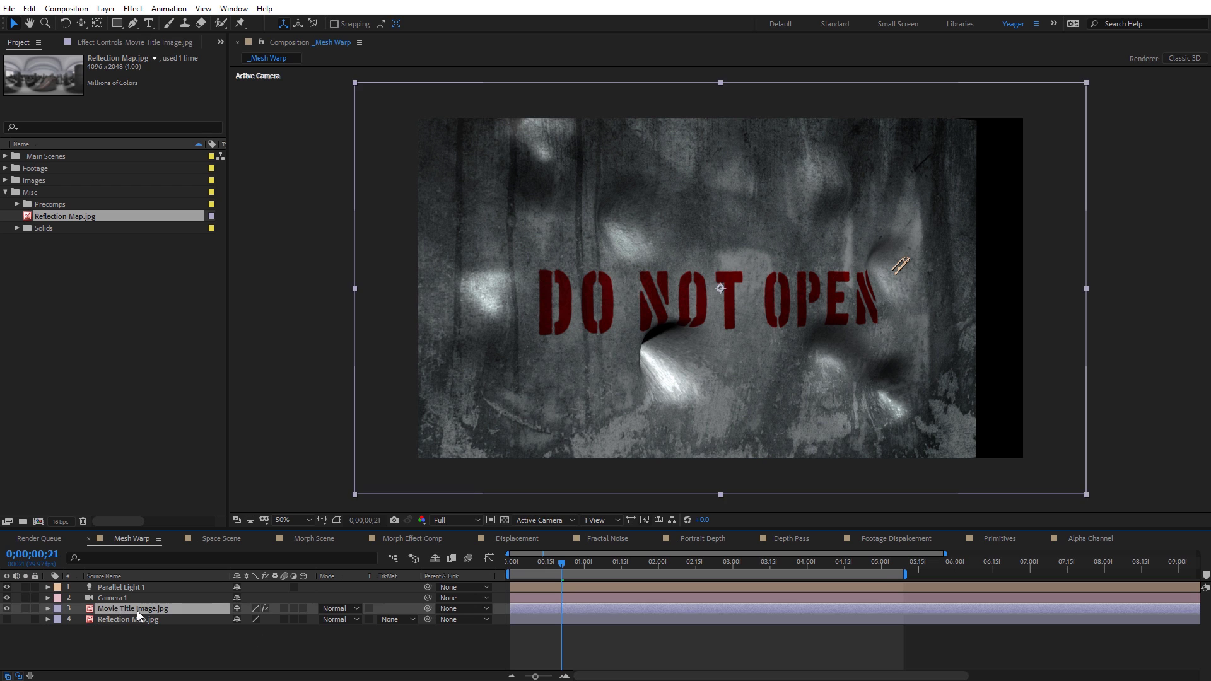
click(97, 44)
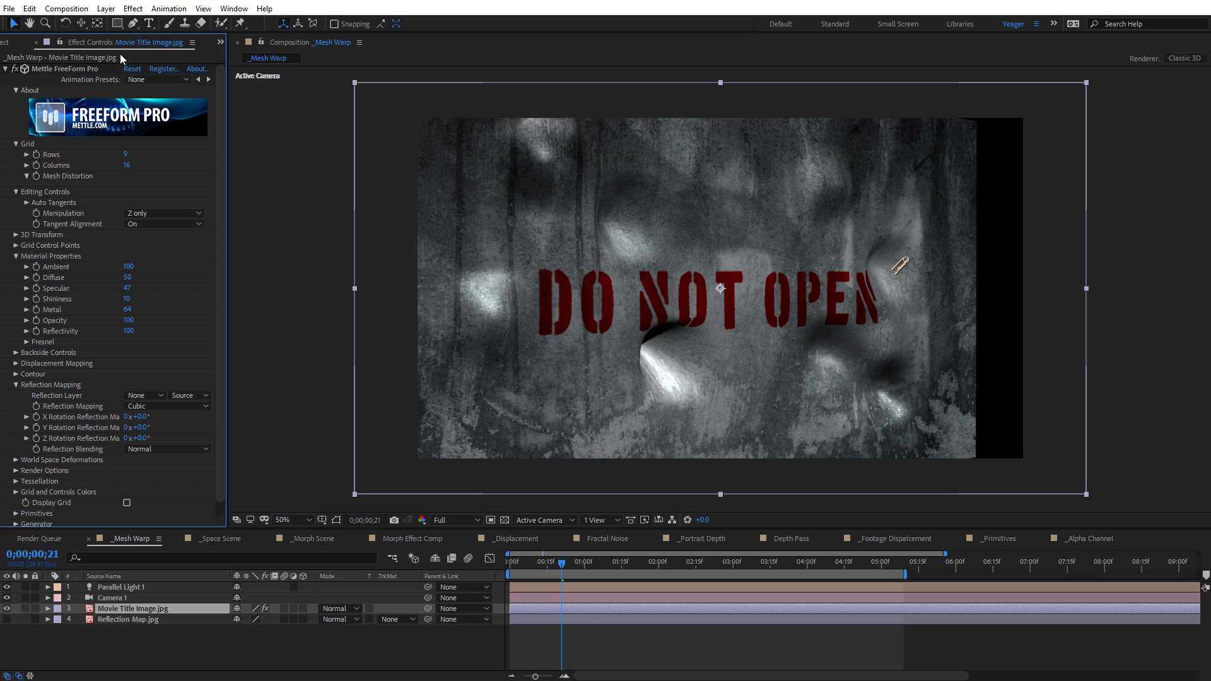
click(140, 395)
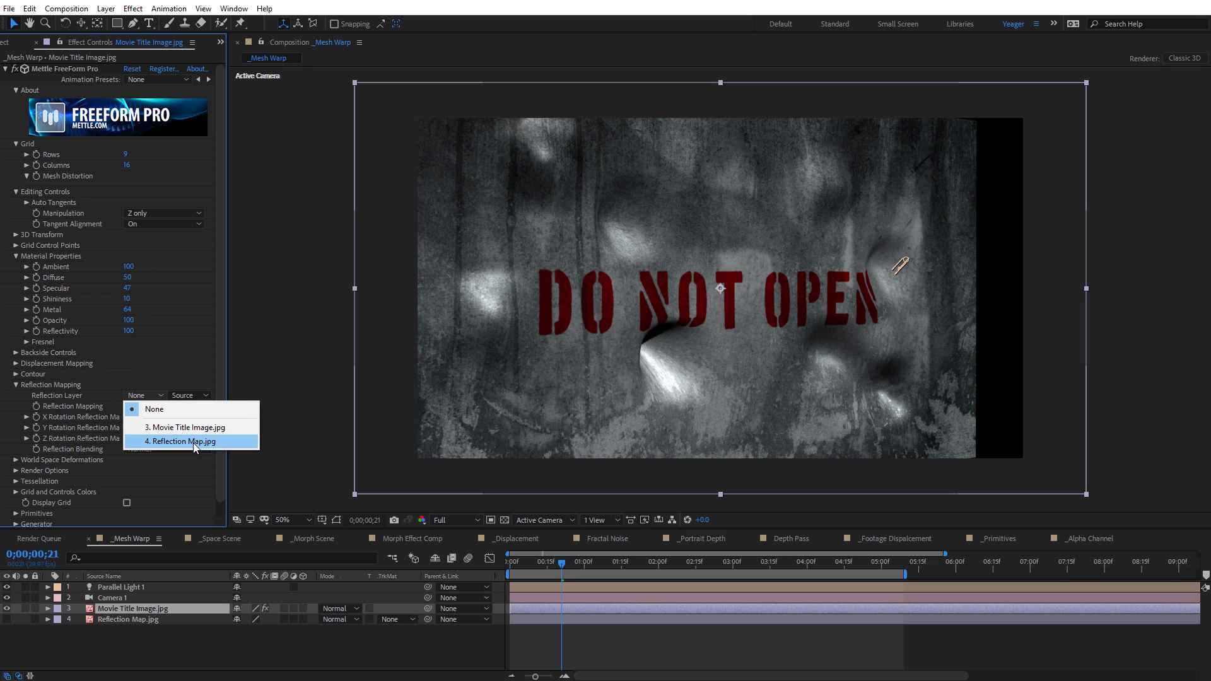
click(194, 442)
click(166, 406)
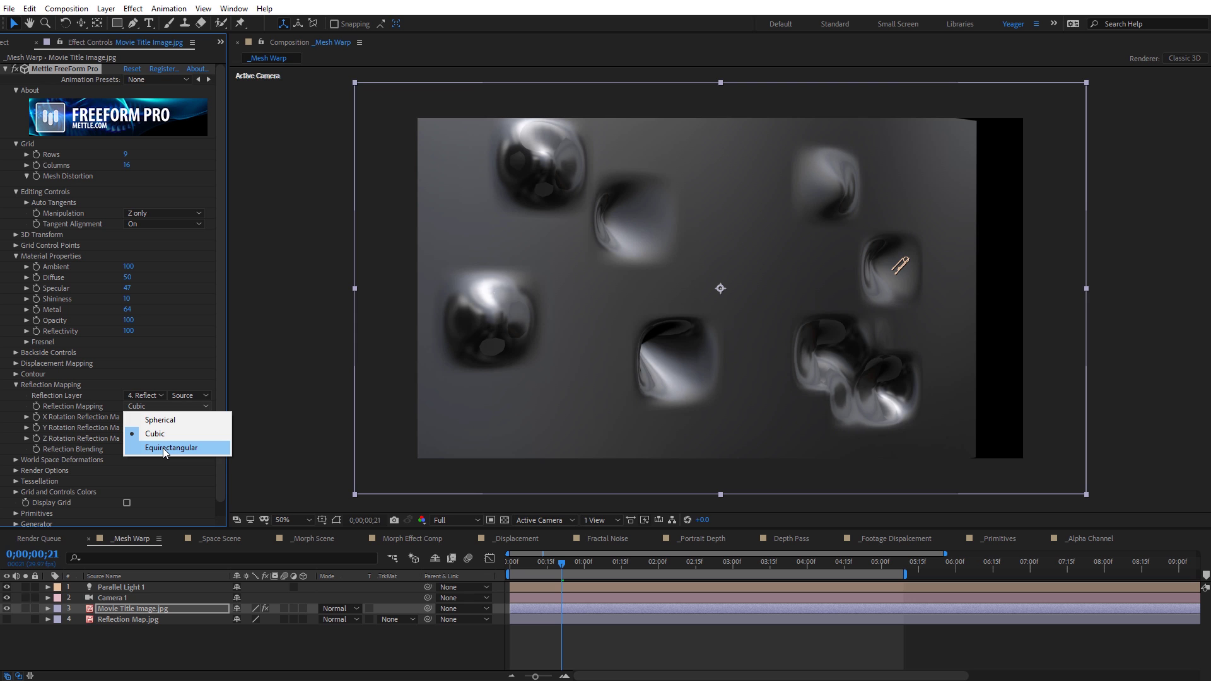
click(165, 448)
drag(128, 331, 84, 332)
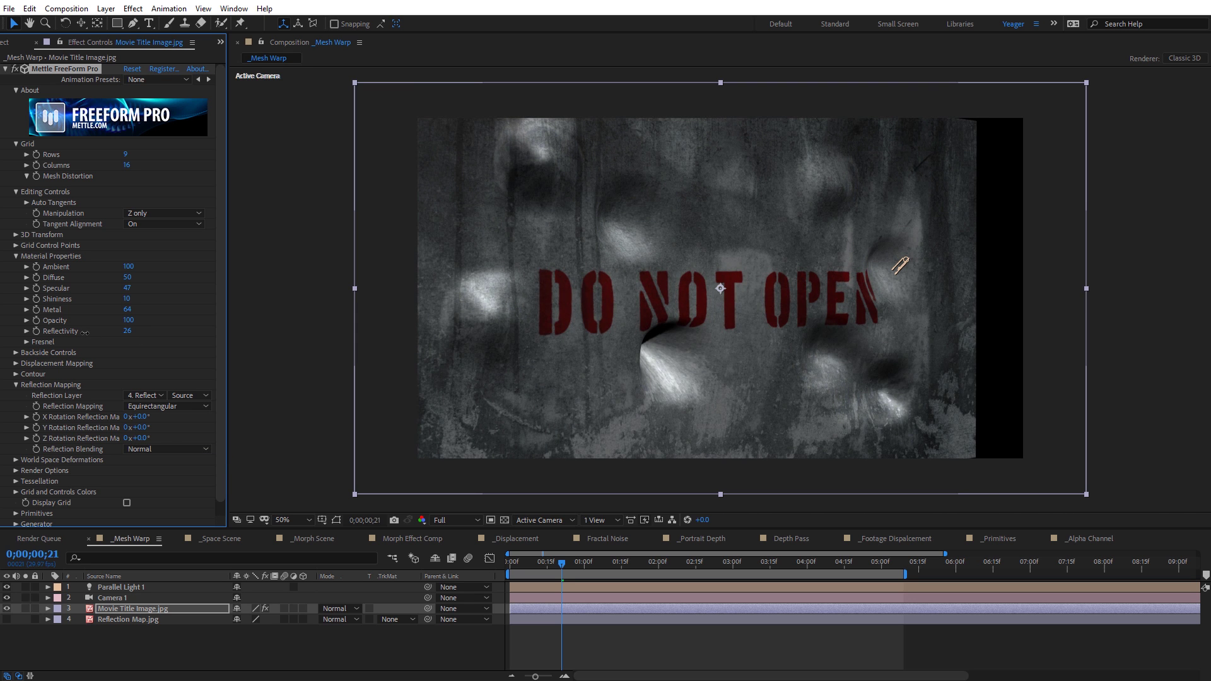
Step: Orbit the camera around the dented wall to inspect the reflections from another angle
key(y)
drag(694, 343, 643, 317)
key(v)
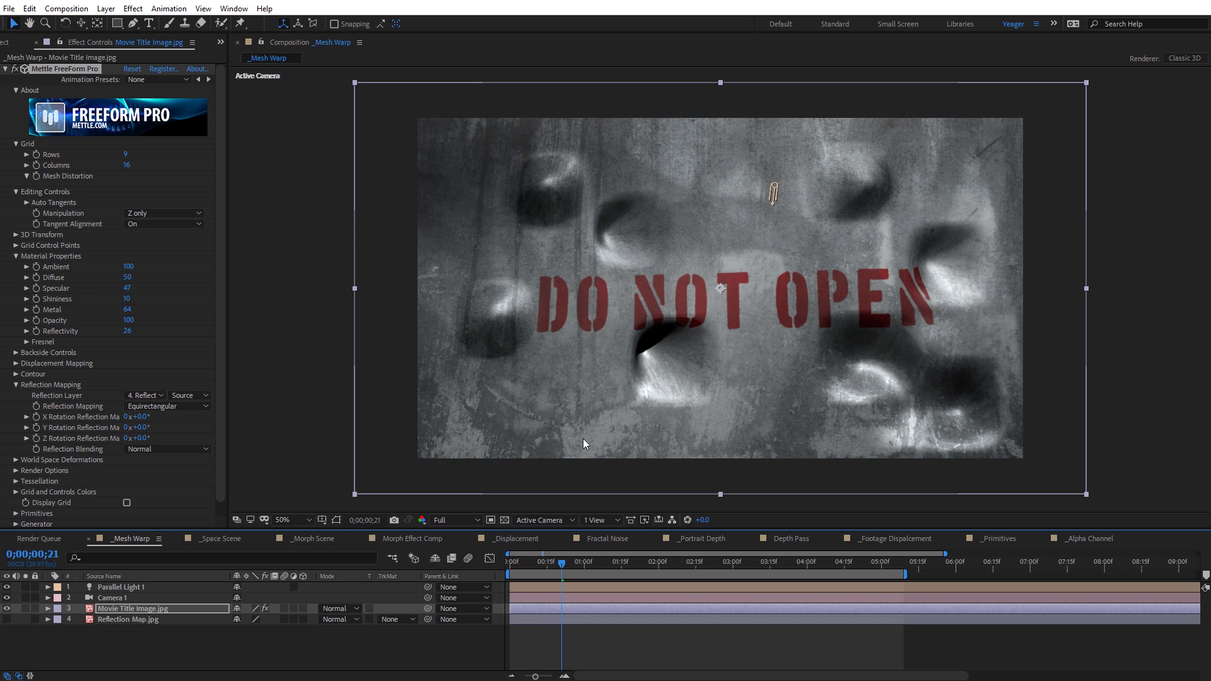
Step: In the _Space Scene composition, set the FreeForm Pro grid of Space_3.png to 6 rows and 4 columns
click(209, 539)
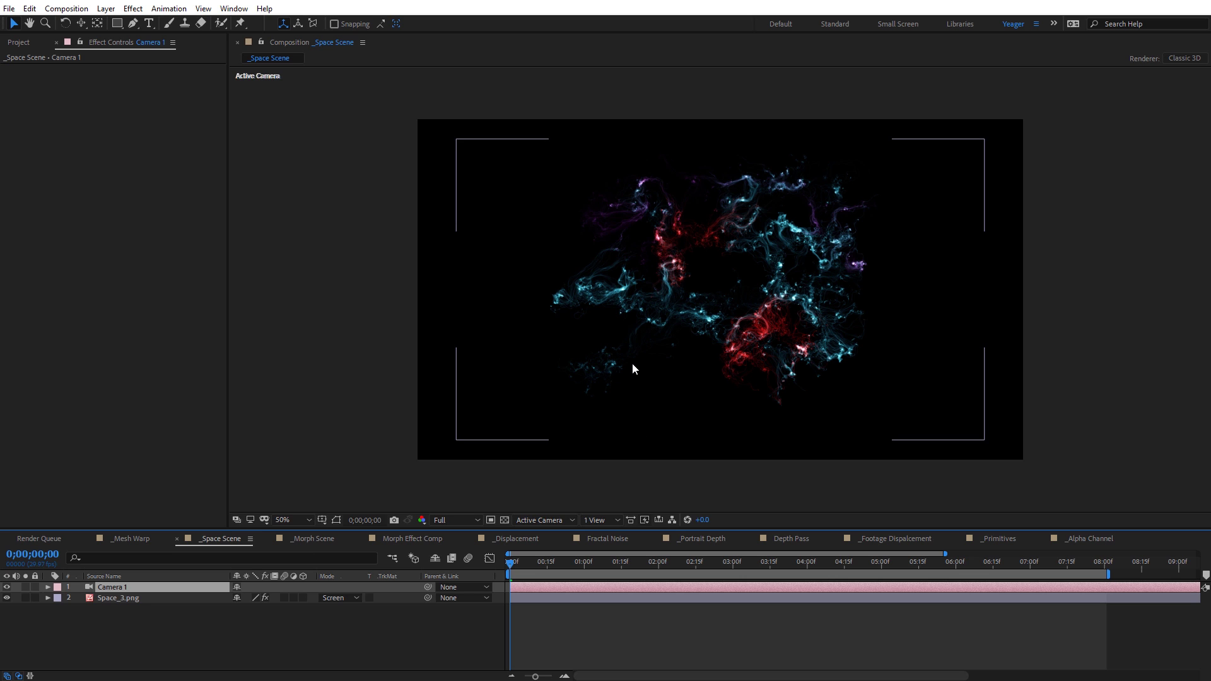
click(130, 601)
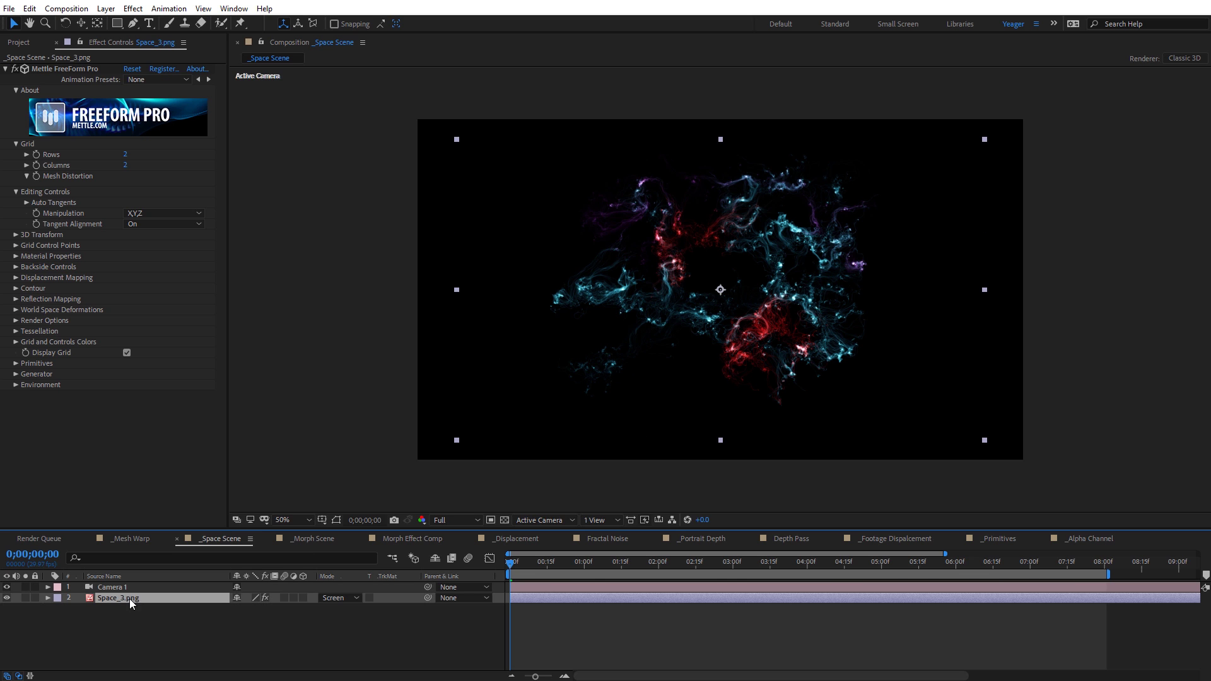
click(50, 69)
click(124, 155)
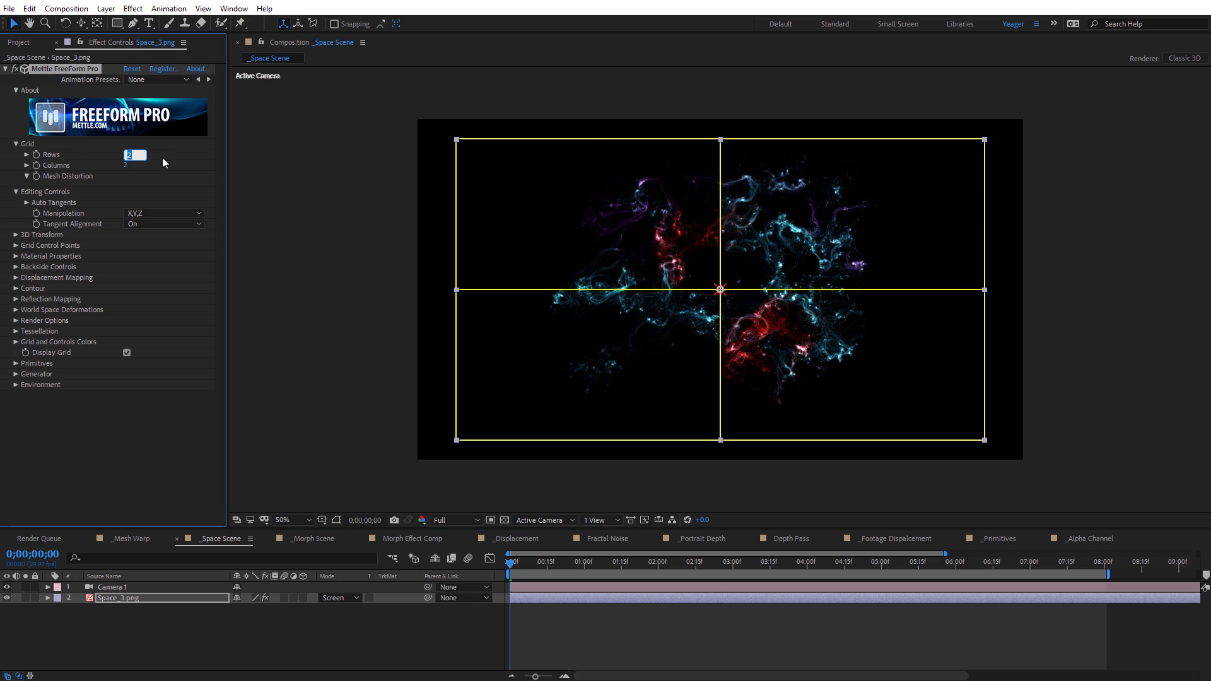
key(Tab)
key(Return)
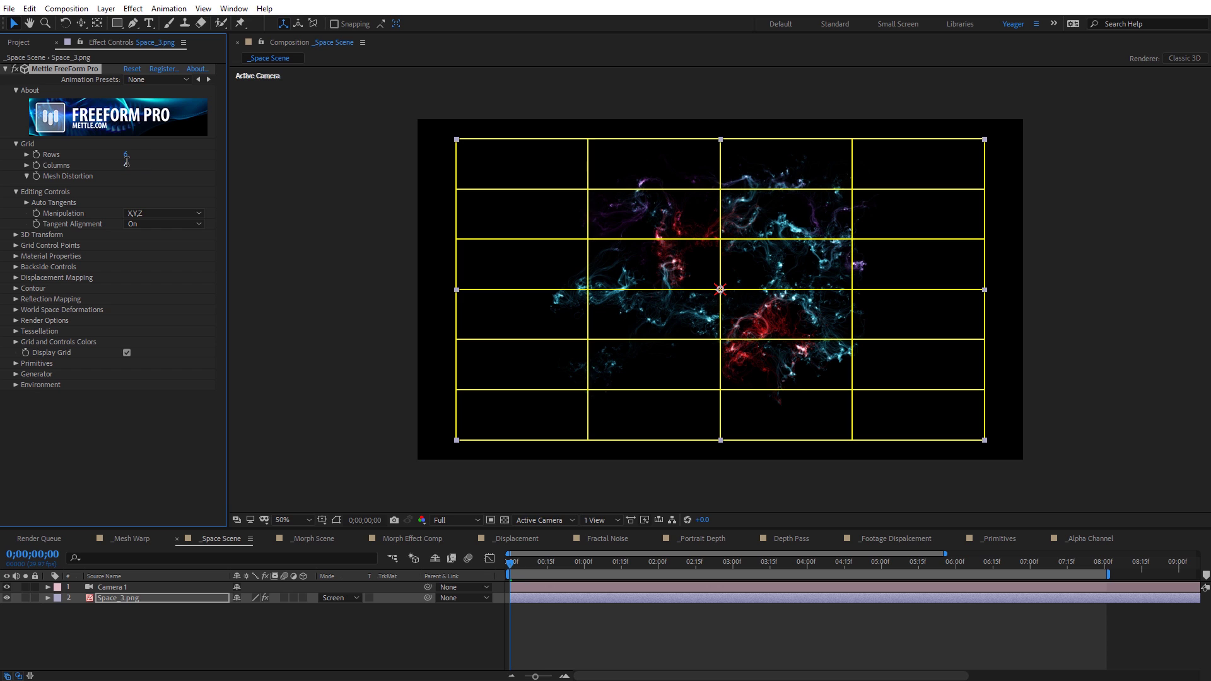
Step: Restrict the Space_3.png mesh manipulation to Z only, and displace several interior mesh points in depth from an angled camera view
click(587, 242)
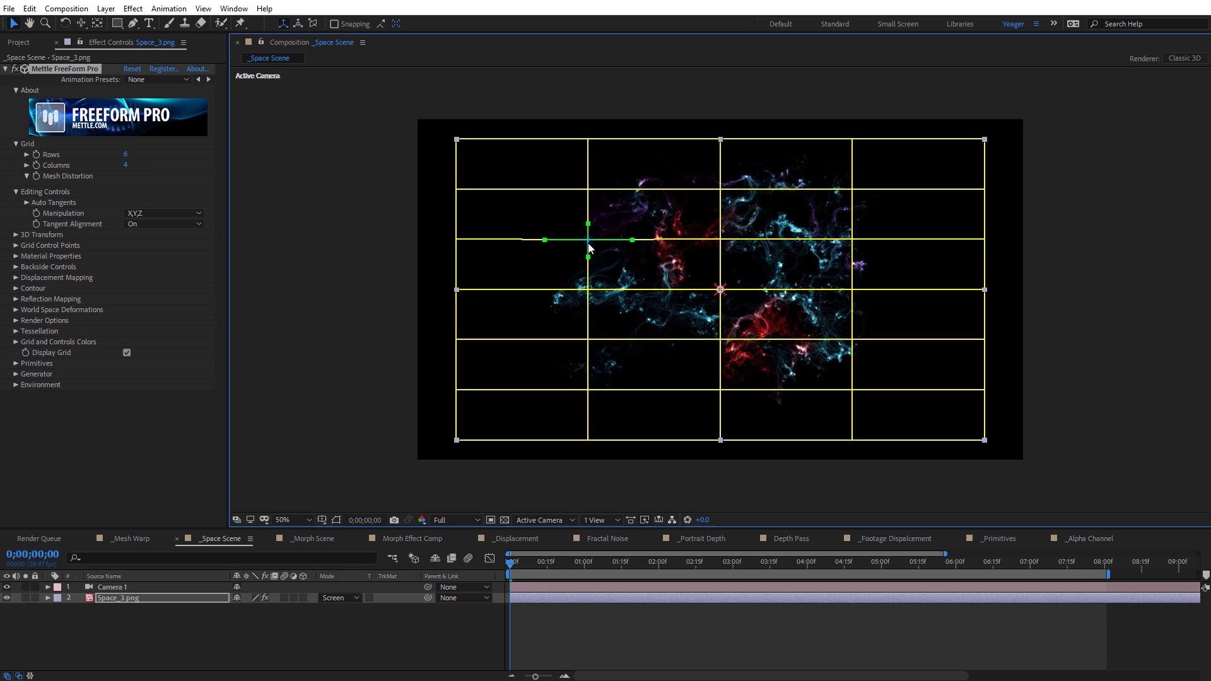
click(133, 215)
click(148, 268)
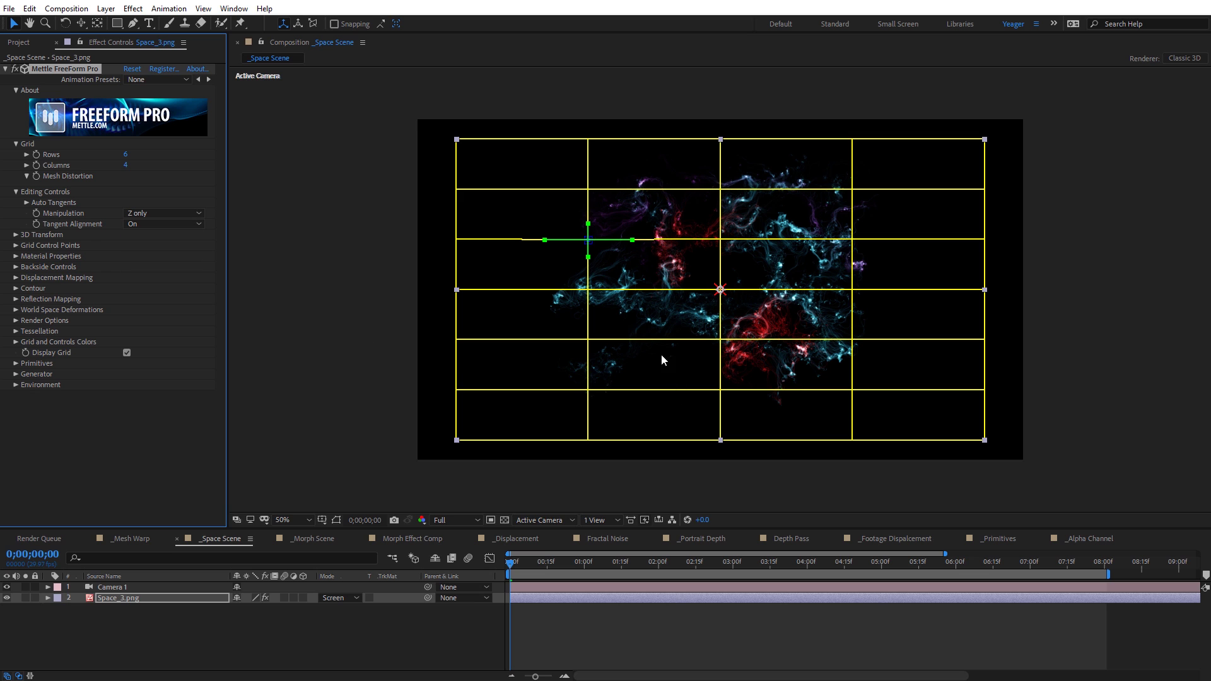
key(c)
drag(678, 315, 234, 479)
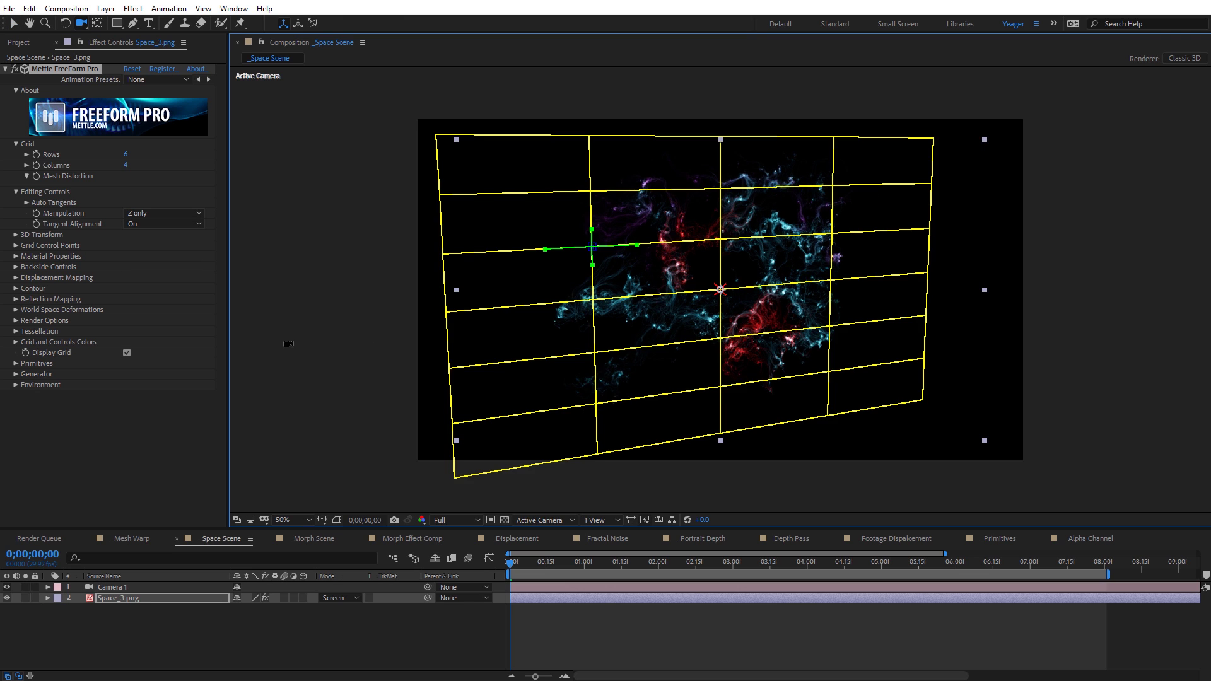
click(14, 24)
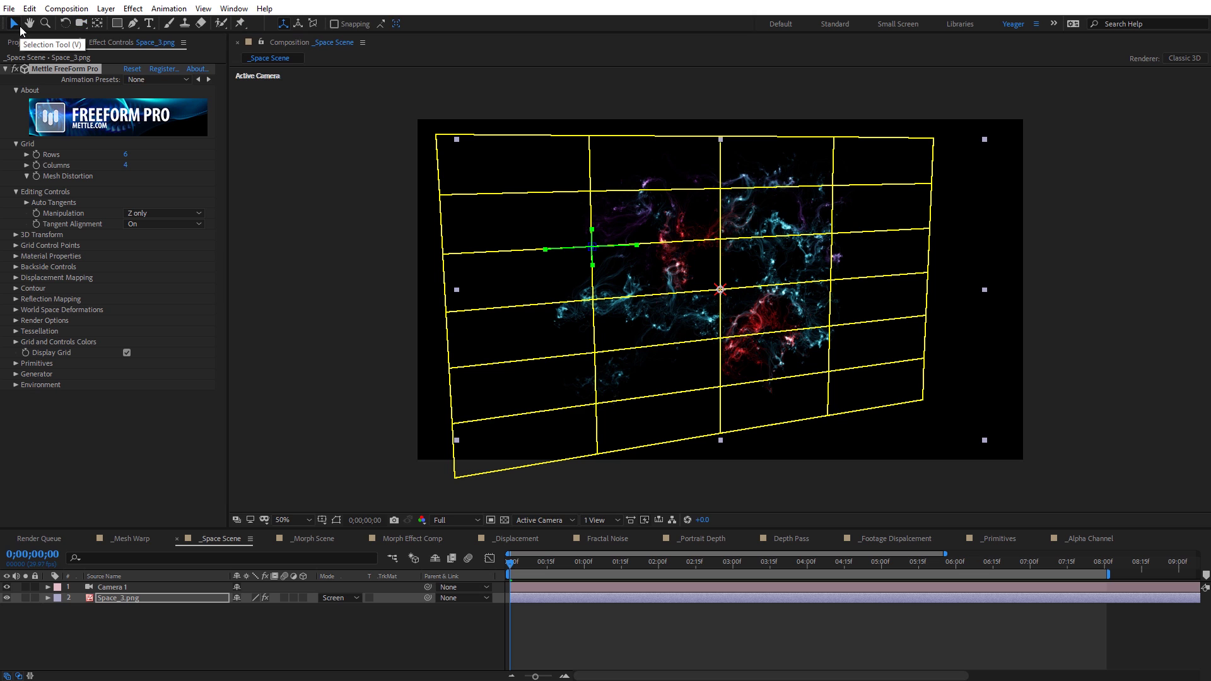
drag(719, 241, 634, 318)
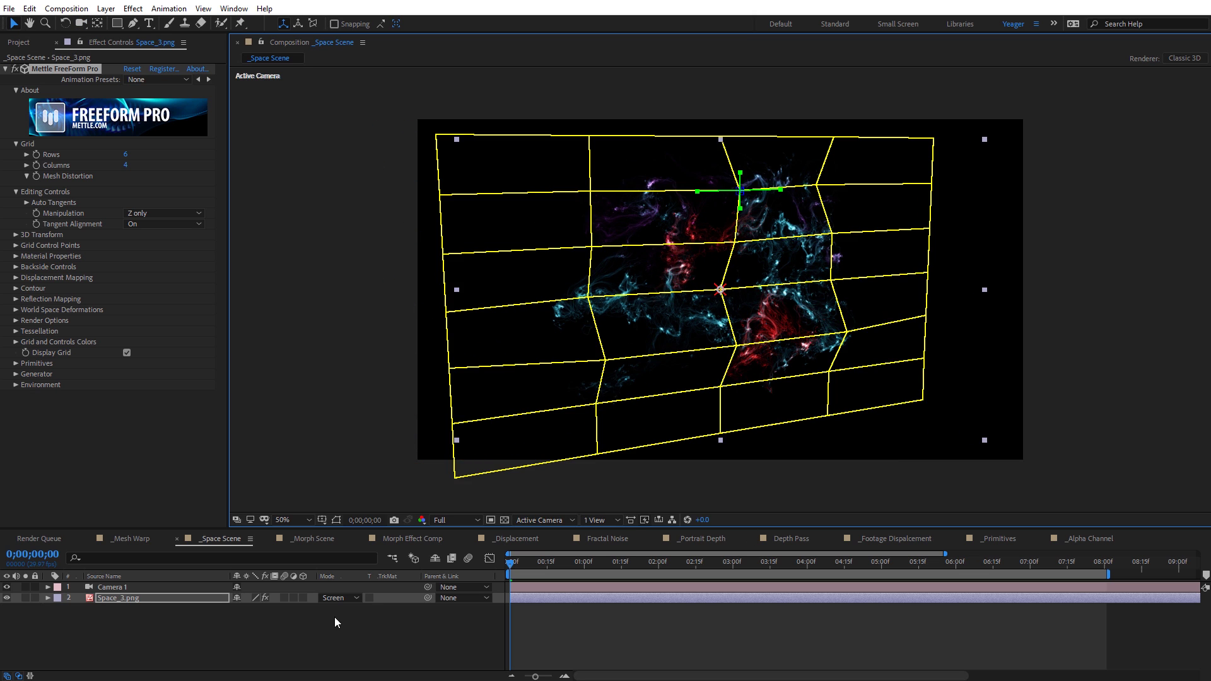
Step: Hide the mesh overlay by deselecting the space layer, and orbit the camera to inspect the depth of the warped nebula
click(341, 613)
key(c)
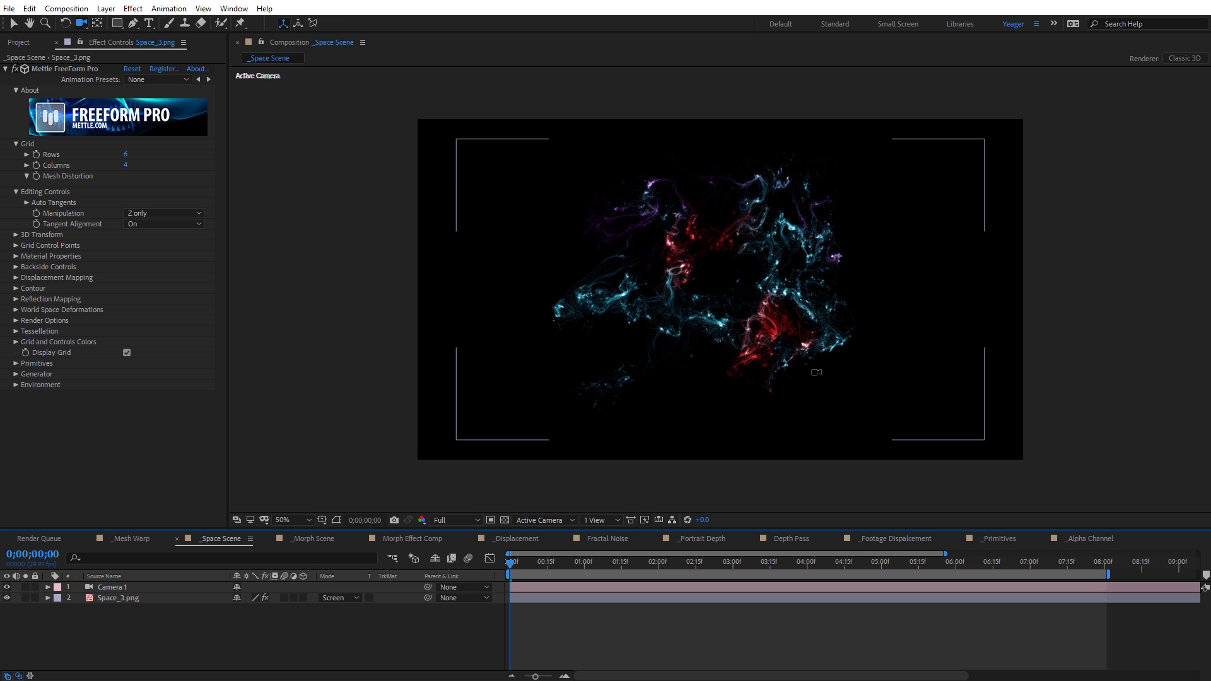
mouse_move(817, 372)
mouse_down()
mouse_move(729, 357)
mouse_move(828, 381)
mouse_up()
key(F2)
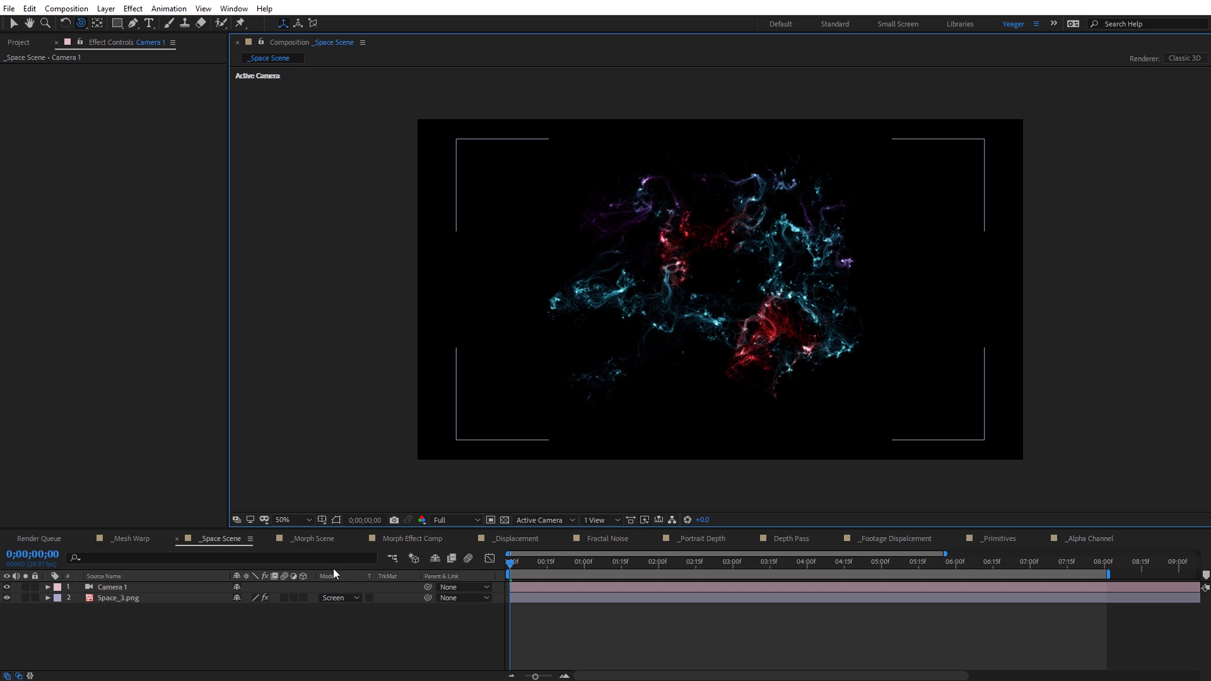
Step: Duplicate the Space_3.png layer, and set the copy's 3D Transform to Position Z -300 and Rotation Z 40°
click(117, 599)
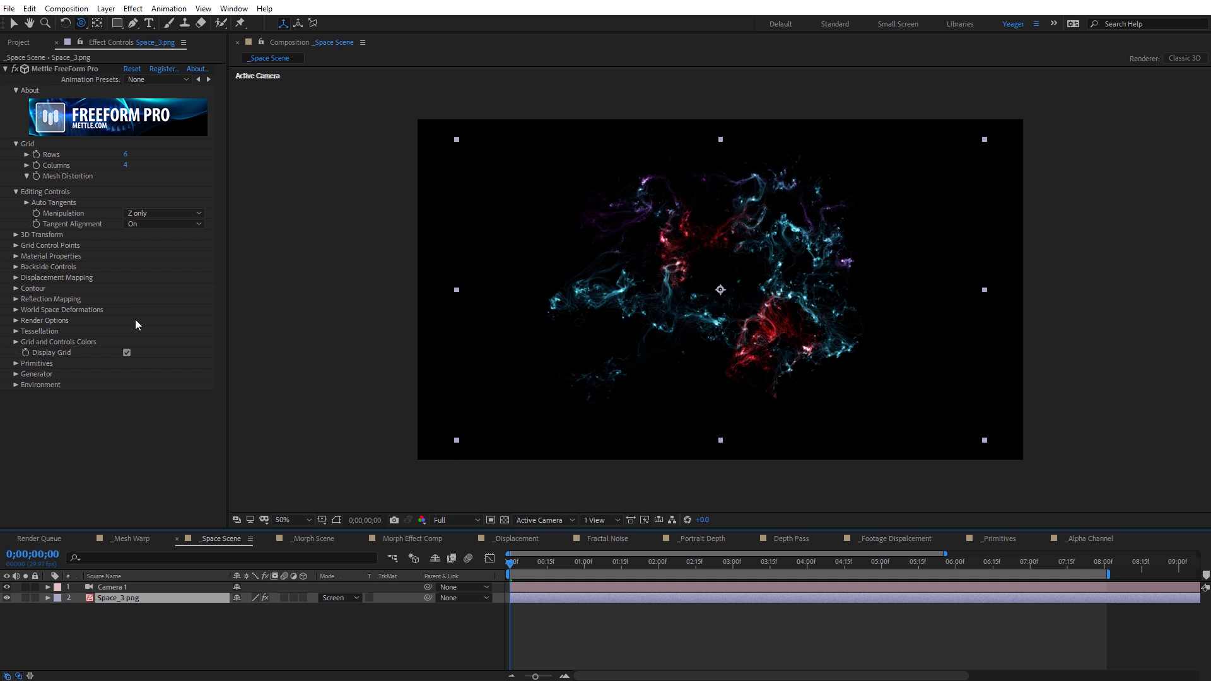
key(ctrl+d)
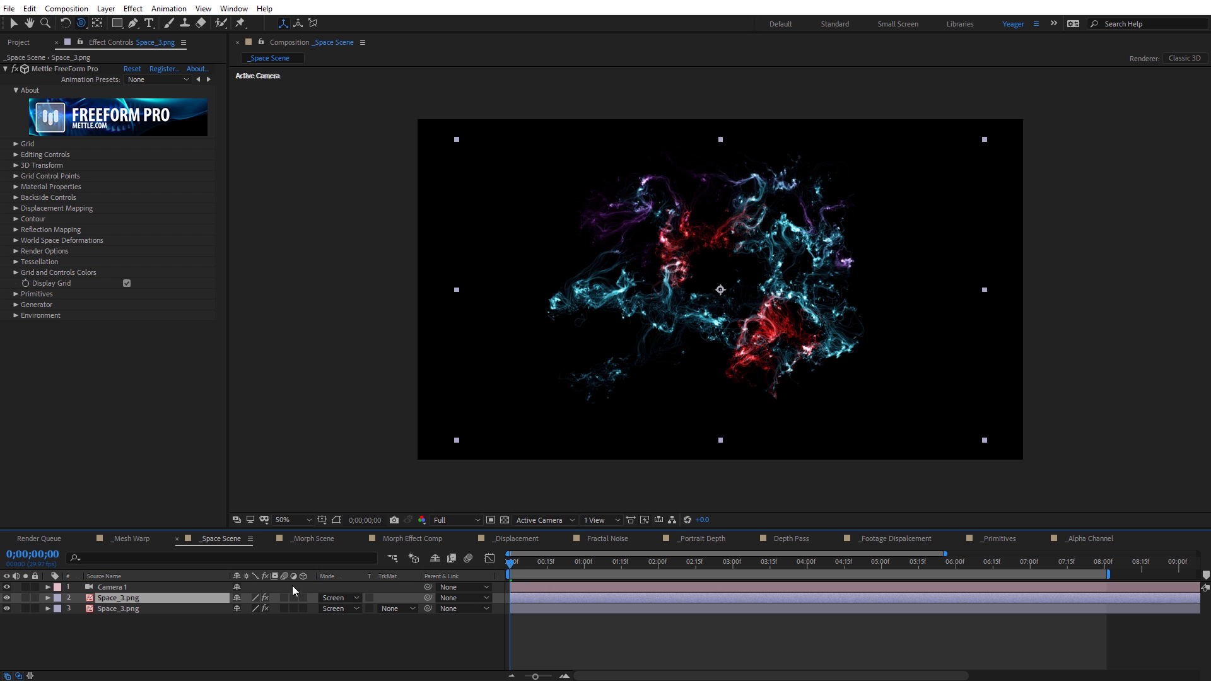
click(16, 165)
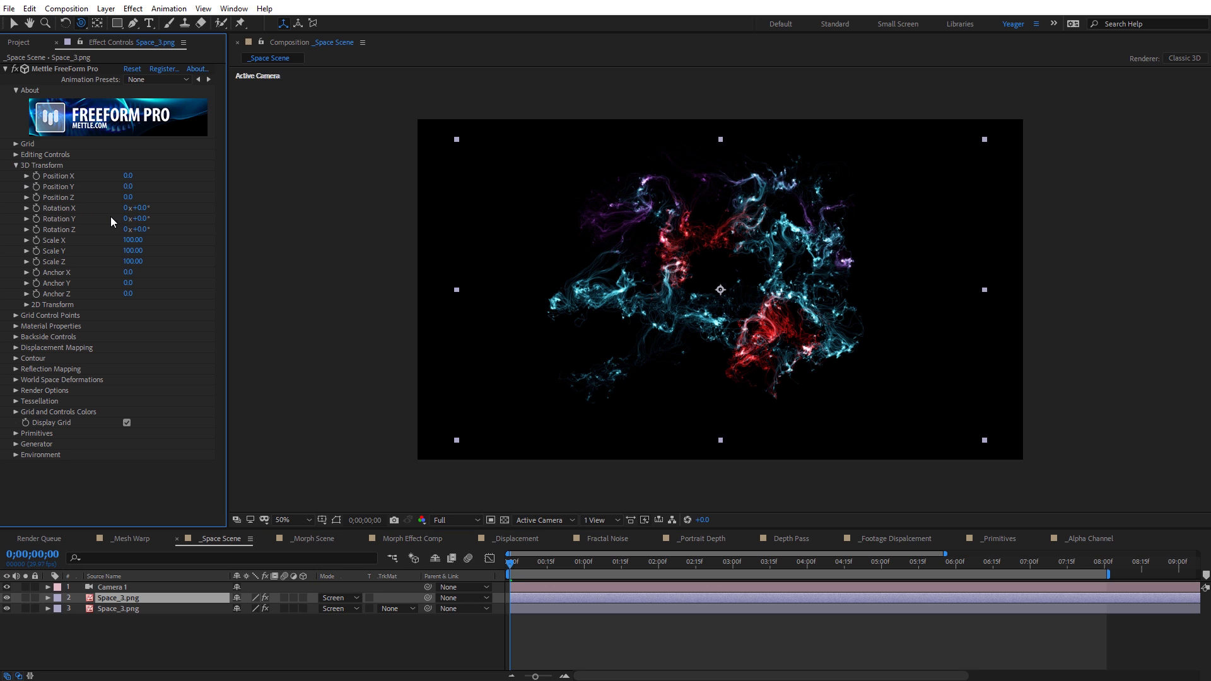
drag(131, 202, 80, 198)
drag(141, 230, 170, 238)
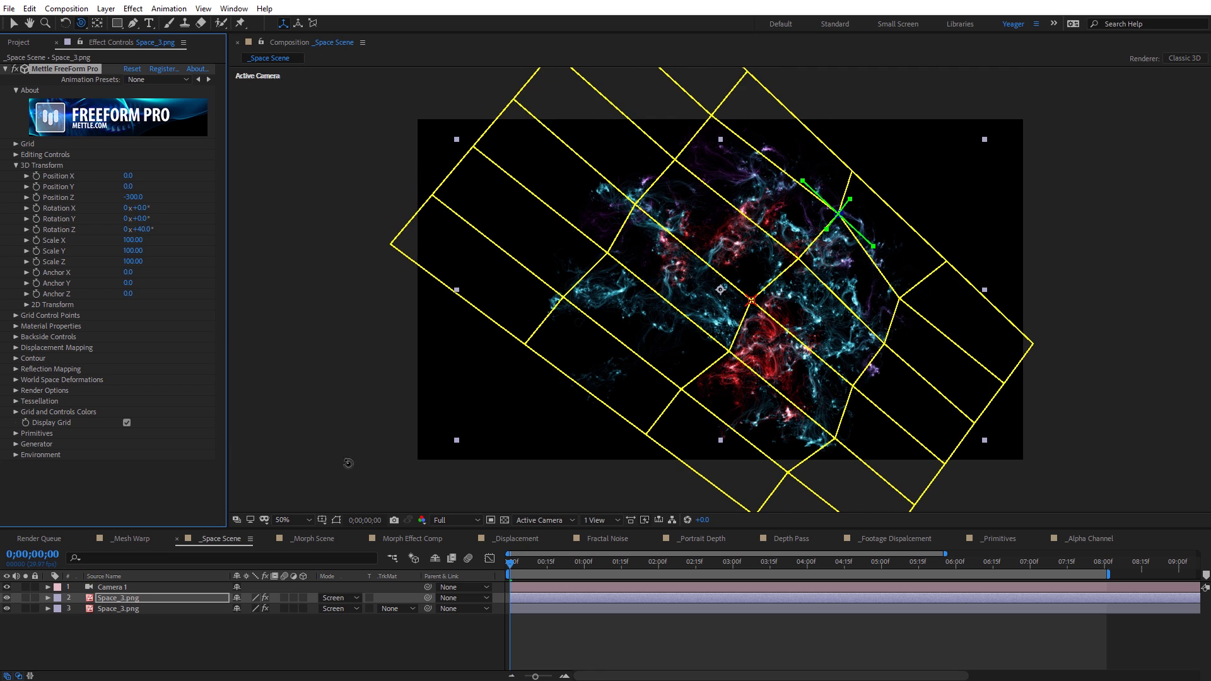
Step: Orbit the camera slightly around the two overlapping nebula layers, and deselect them to view the result without the grid
click(477, 377)
mouse_move(477, 377)
mouse_down()
mouse_move(522, 379)
mouse_move(421, 375)
mouse_move(495, 378)
mouse_move(482, 380)
mouse_up()
key(c)
key(ctrl+Down)
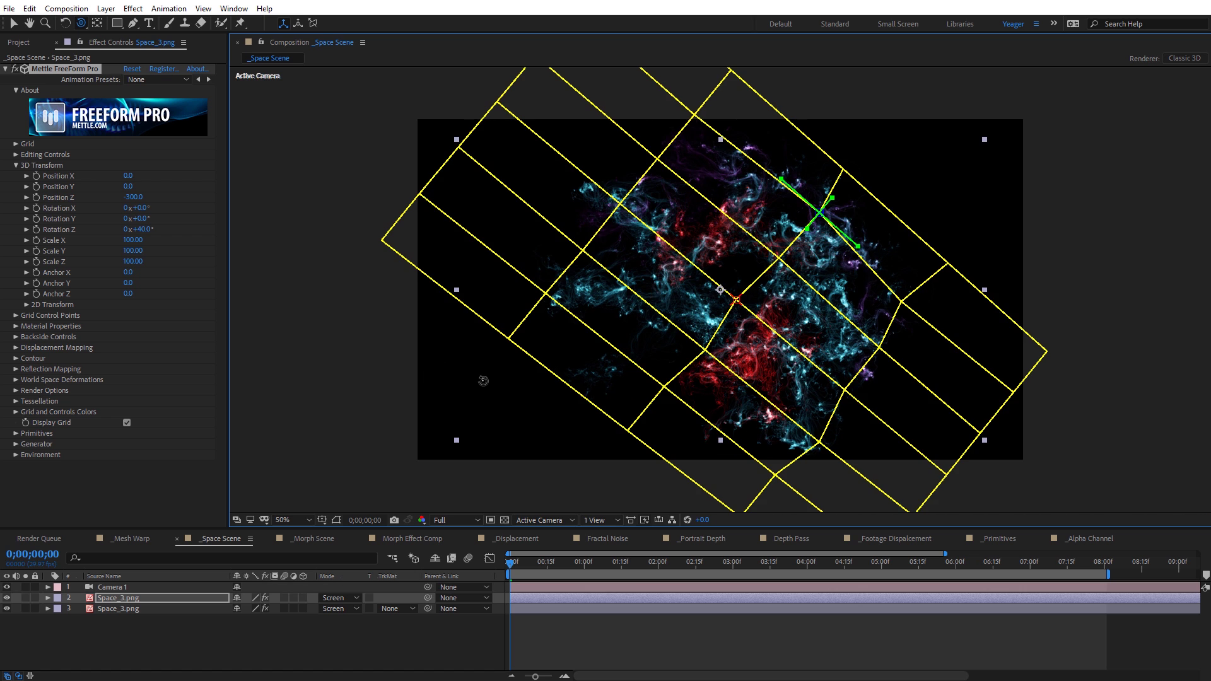
key(v)
click(314, 199)
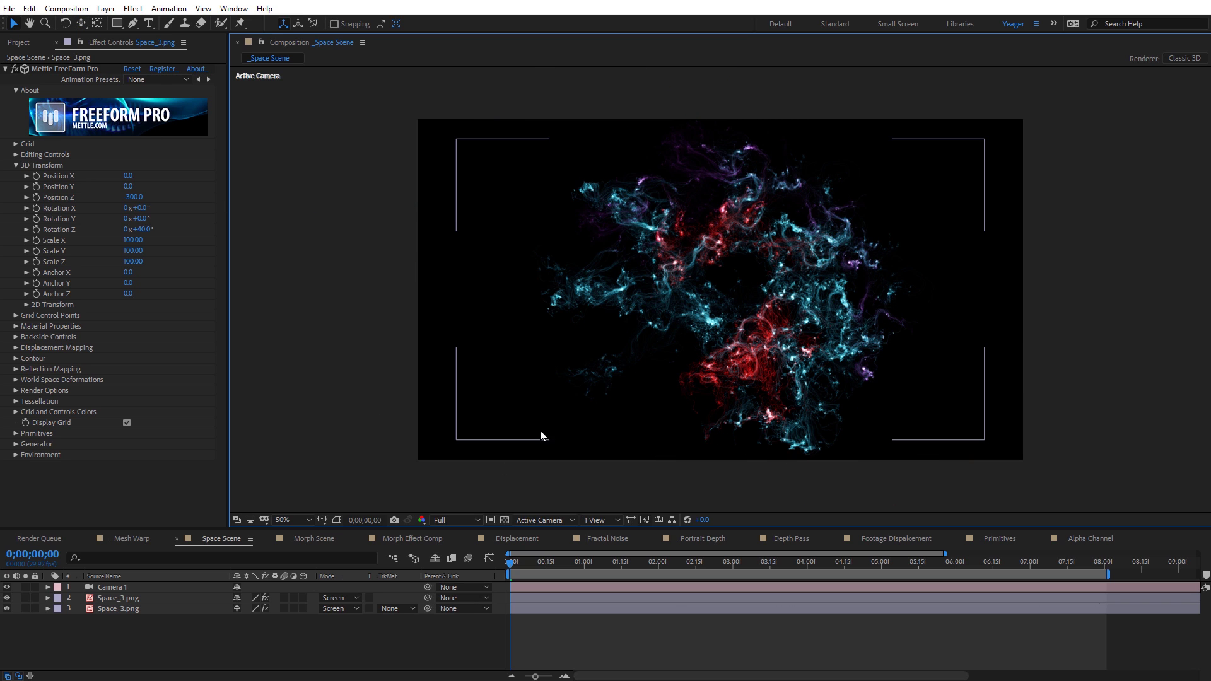
Step: Scrub the _Morph Scene face morph to 0;00;01;08, and open Morph Effect Comp with layer 1-1 selected
click(317, 539)
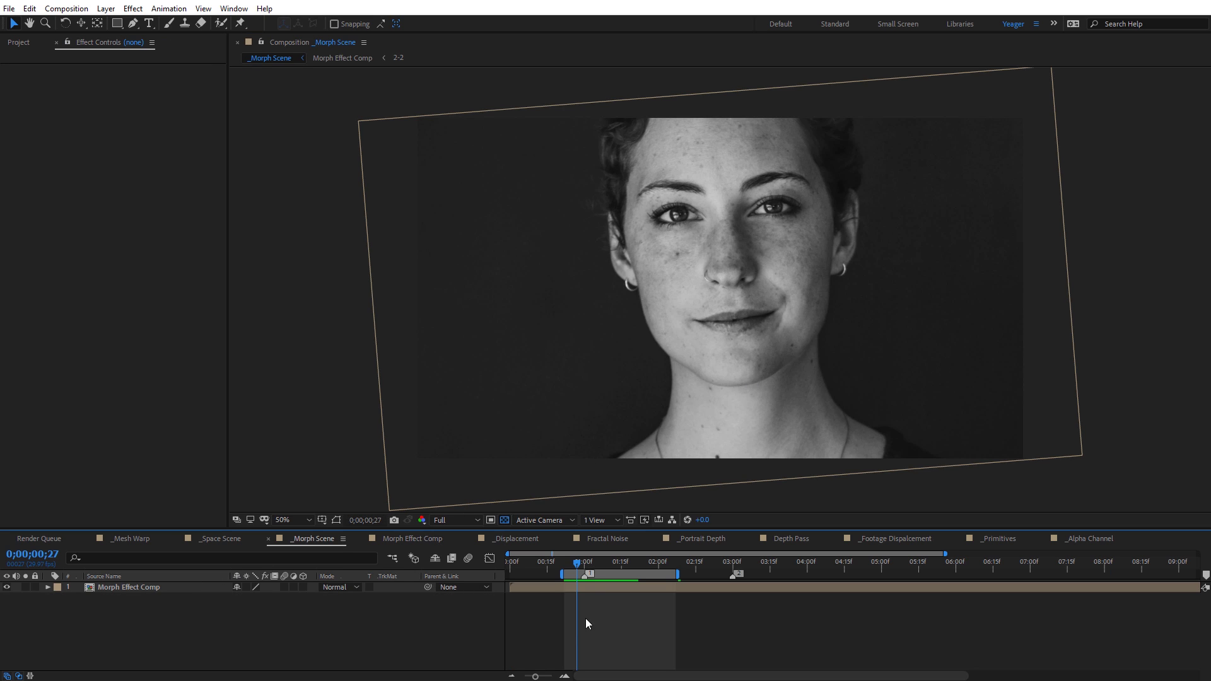
drag(579, 566, 604, 539)
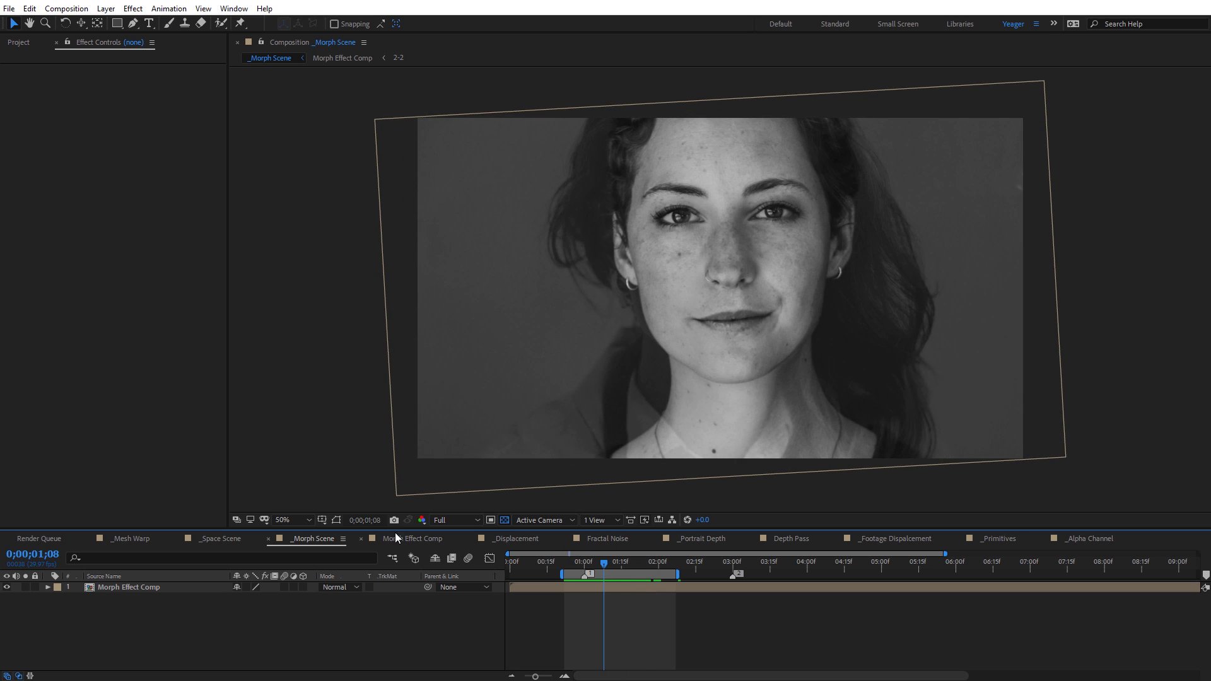
click(397, 539)
click(570, 586)
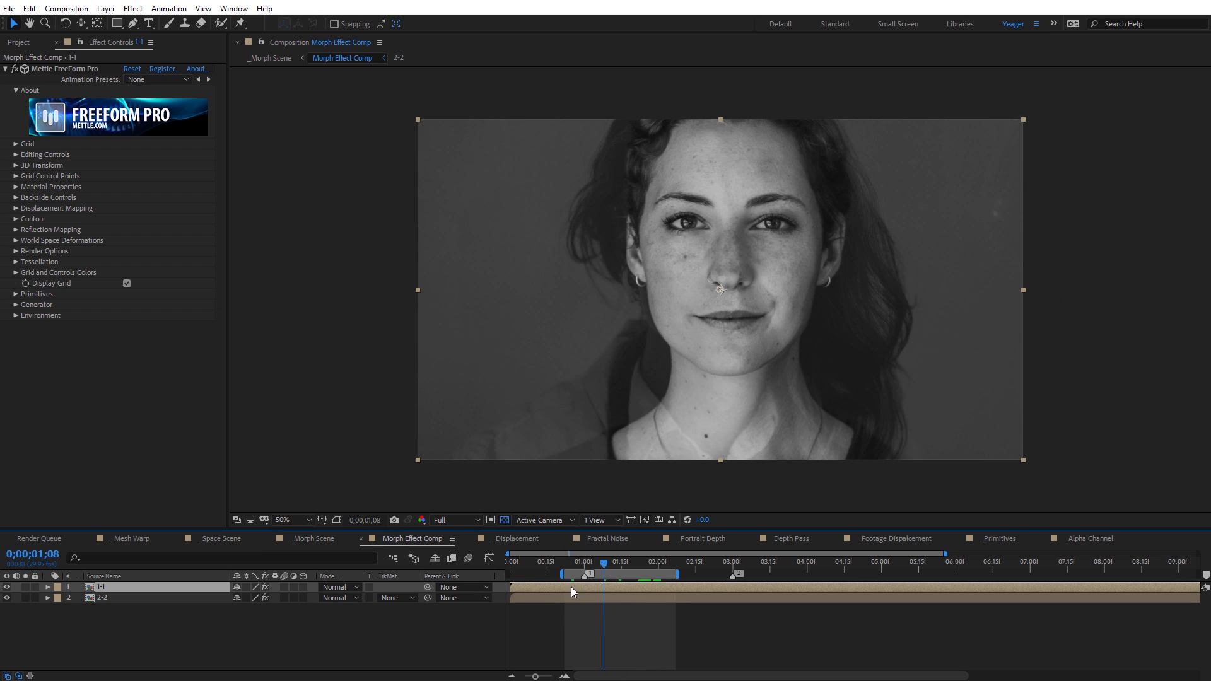
Step: Show the FreeForm Pro mesh on layer 1-1, and scrub through the morph to examine how the grid deforms
click(73, 69)
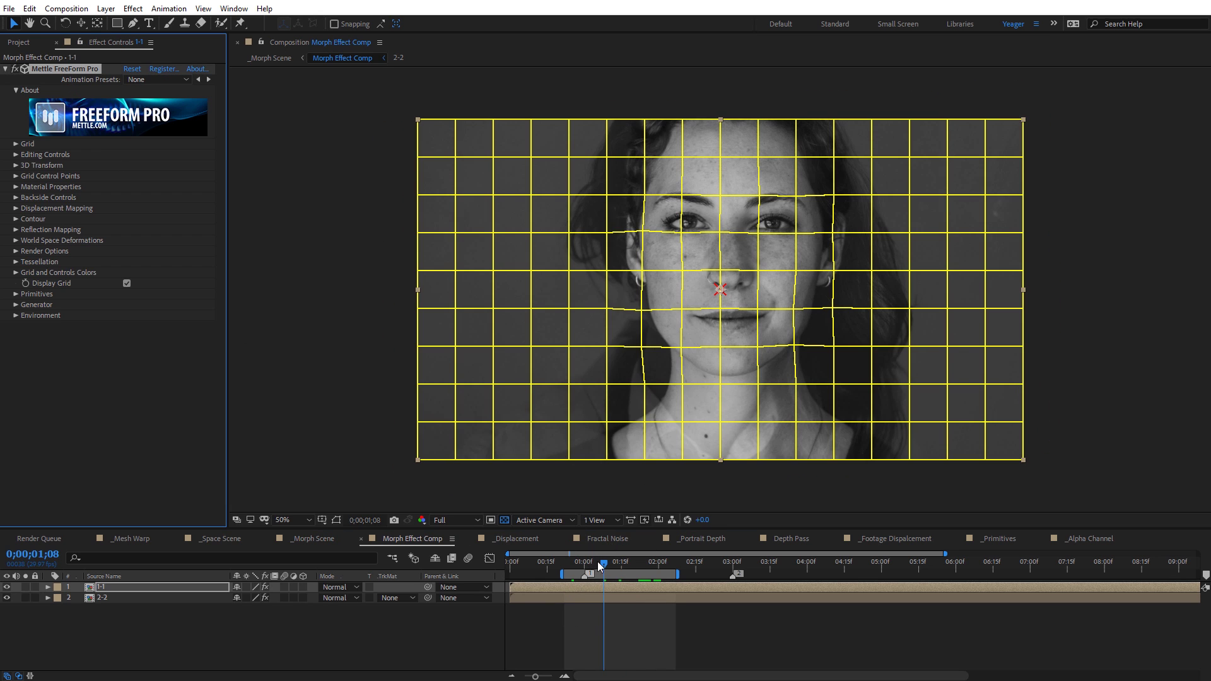
drag(608, 565, 653, 553)
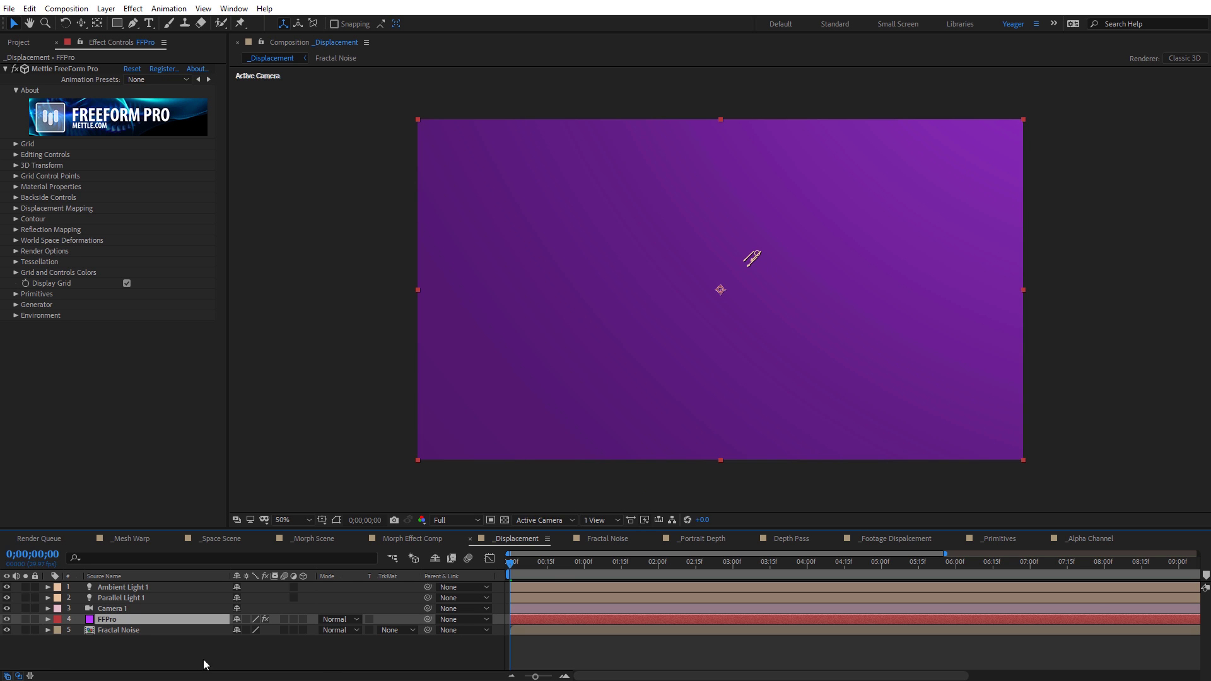
Step: Solo the Fractal Noise layer in the _Displacement comp to examine its pattern, and turn the solo off again
click(111, 630)
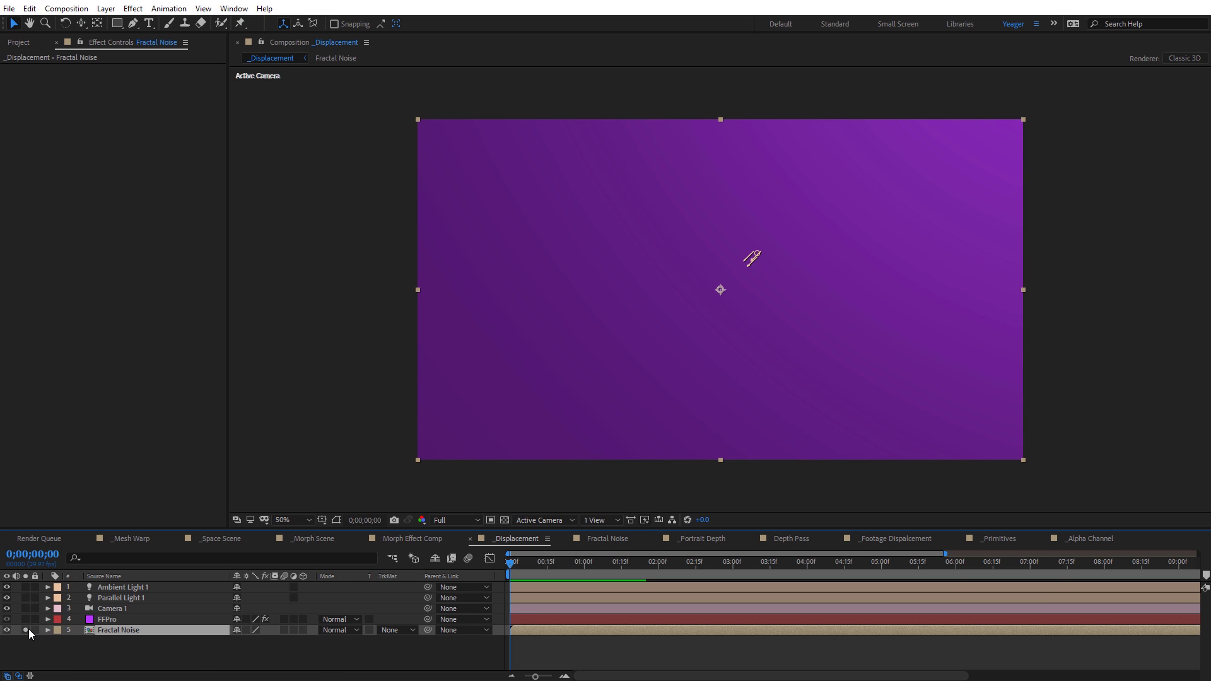
click(28, 629)
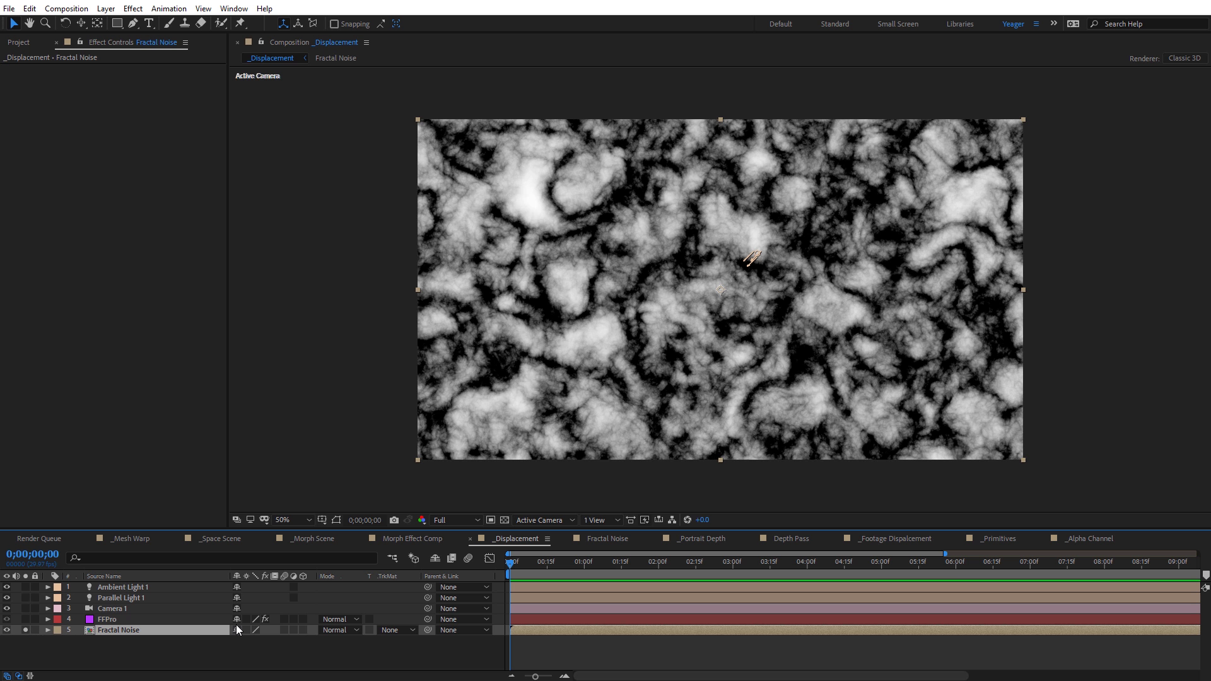
click(25, 629)
Step: Set the Displacement Layer of the FFPro layer's FreeForm Pro effect to 5. Fractal Noise
click(101, 618)
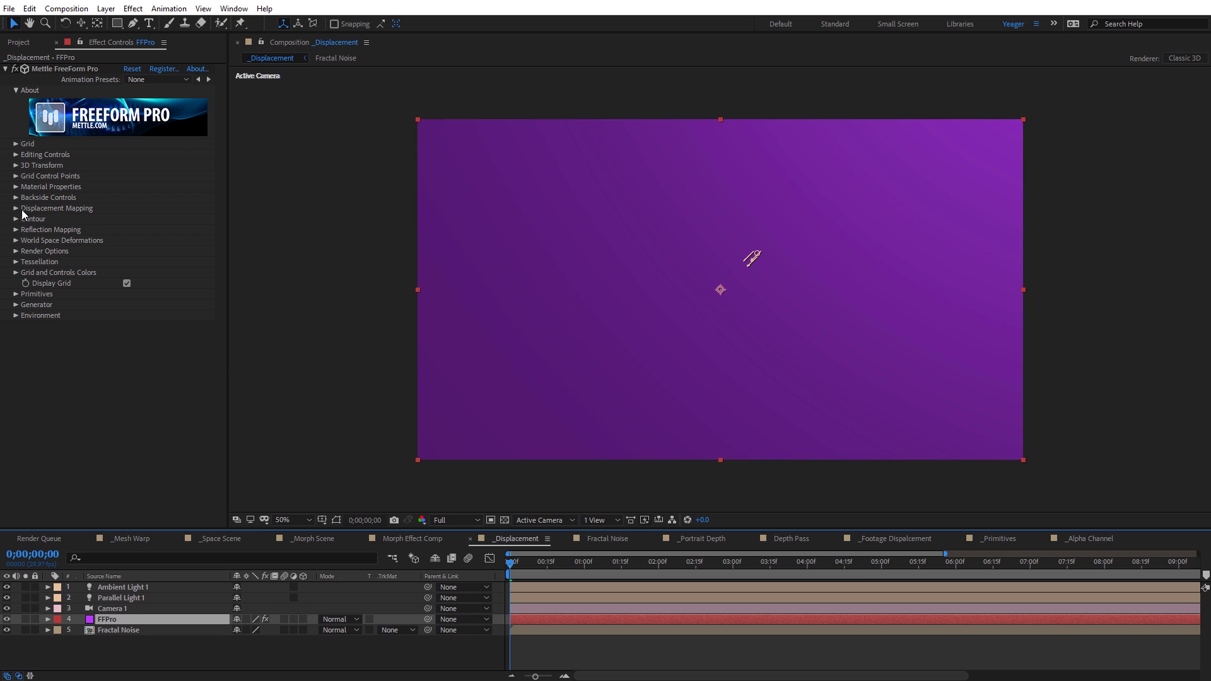
click(17, 209)
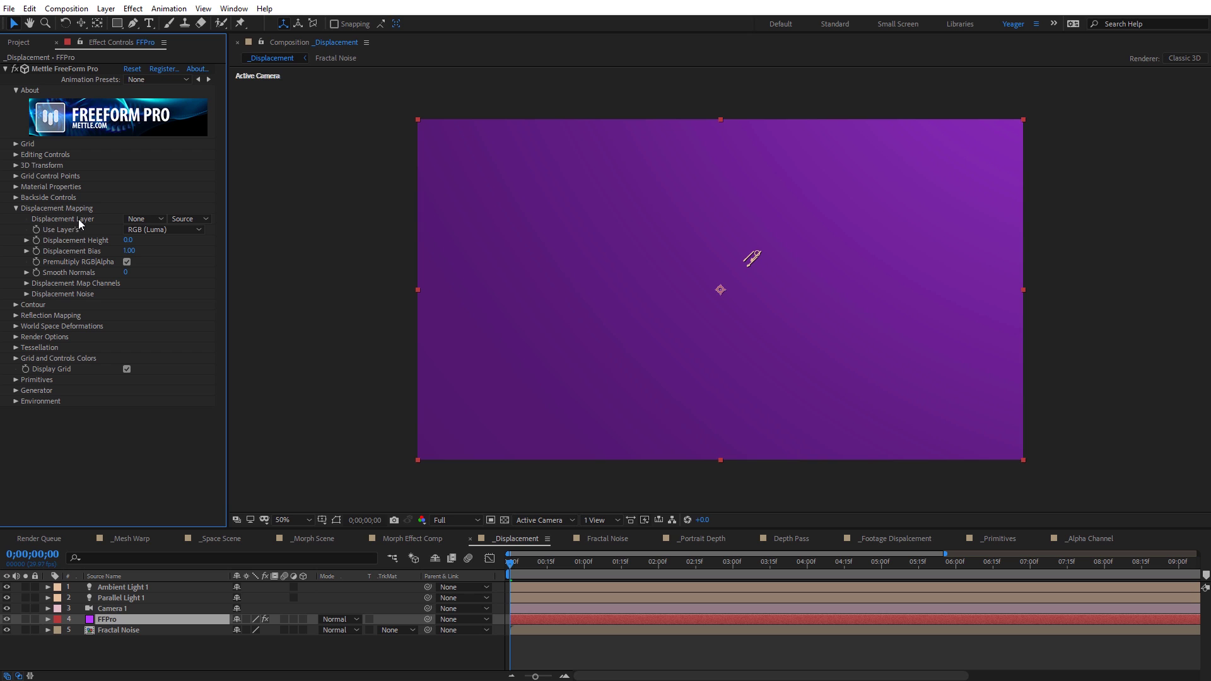
click(153, 218)
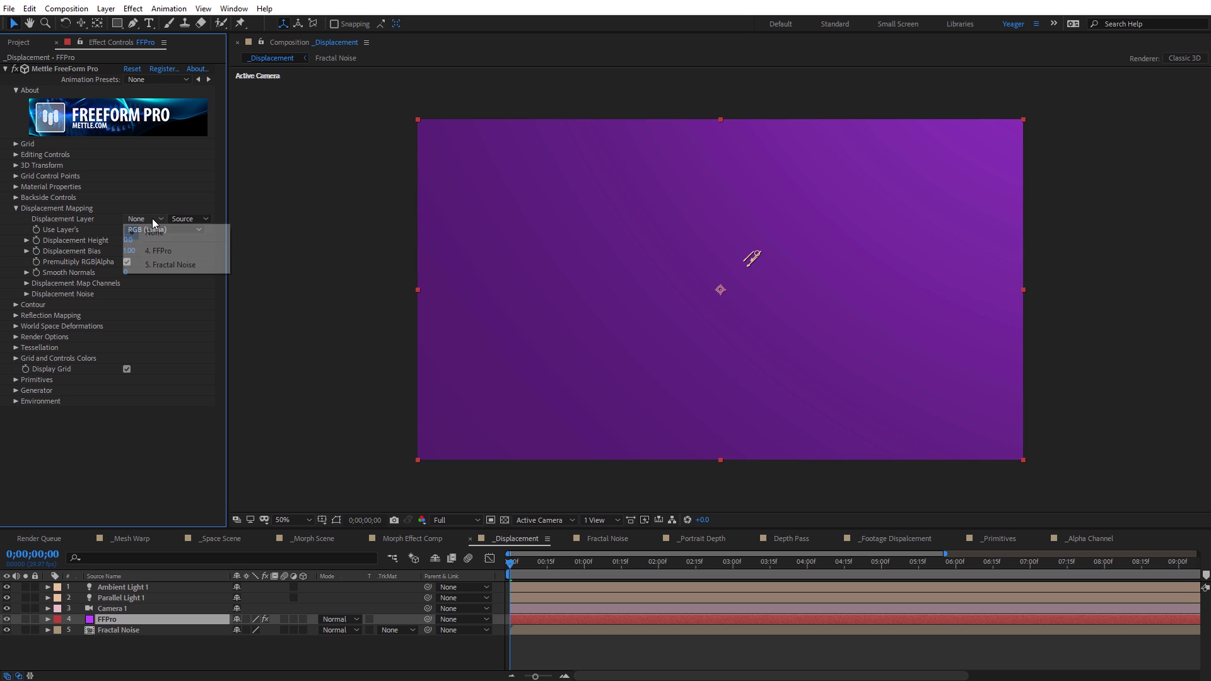
click(171, 265)
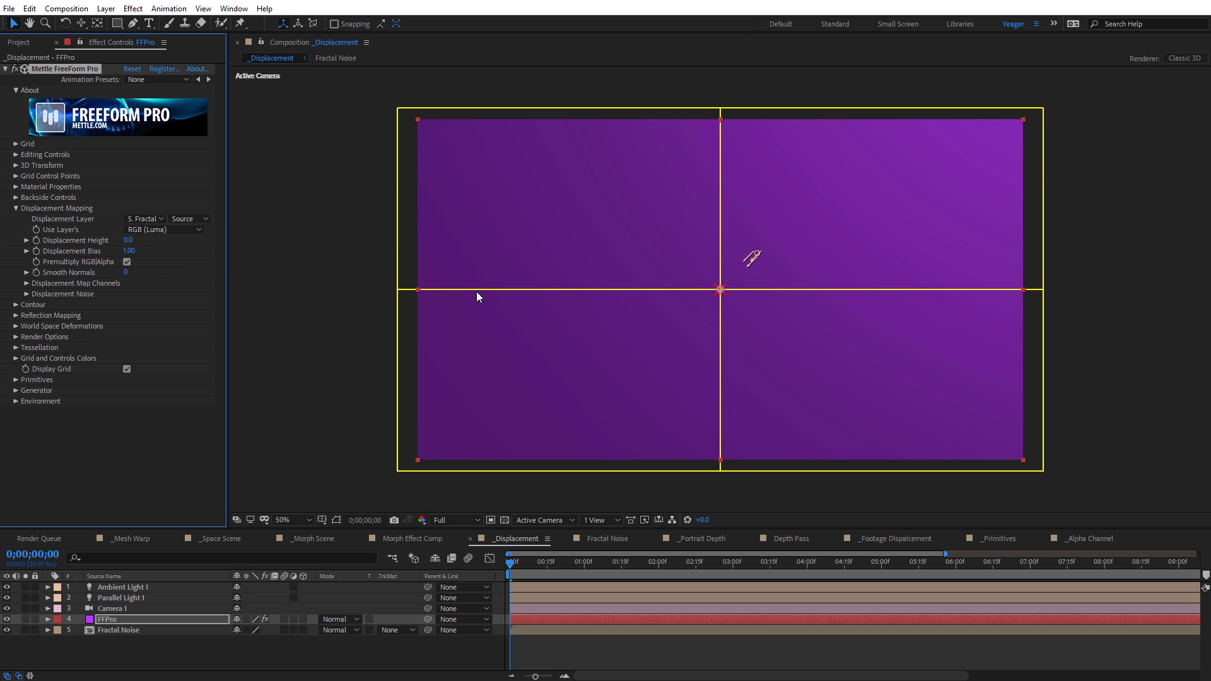
Step: Turn off Display Grid for the FFPro layer, and raise its Displacement Height to 30
click(126, 369)
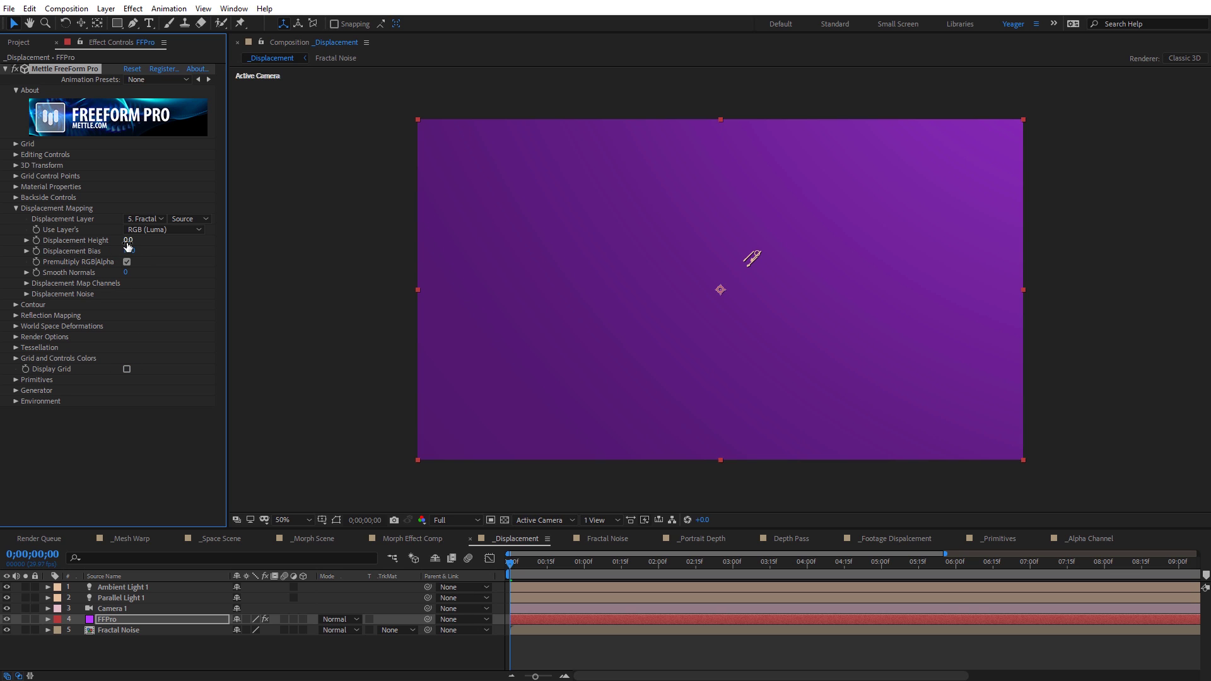
drag(128, 246, 143, 240)
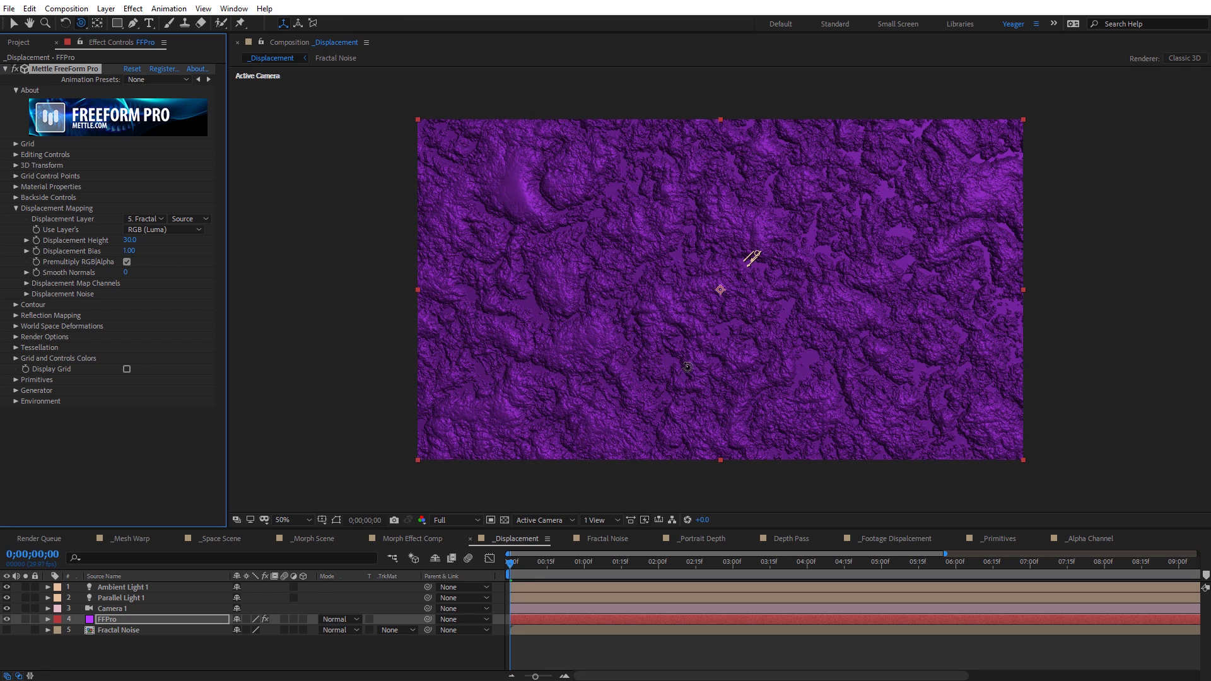
Step: Orbit the camera around the displaced purple surface to inspect its relief, and return to the Selection tool
drag(688, 367, 698, 372)
drag(760, 260, 889, 322)
drag(728, 383, 719, 379)
key(v)
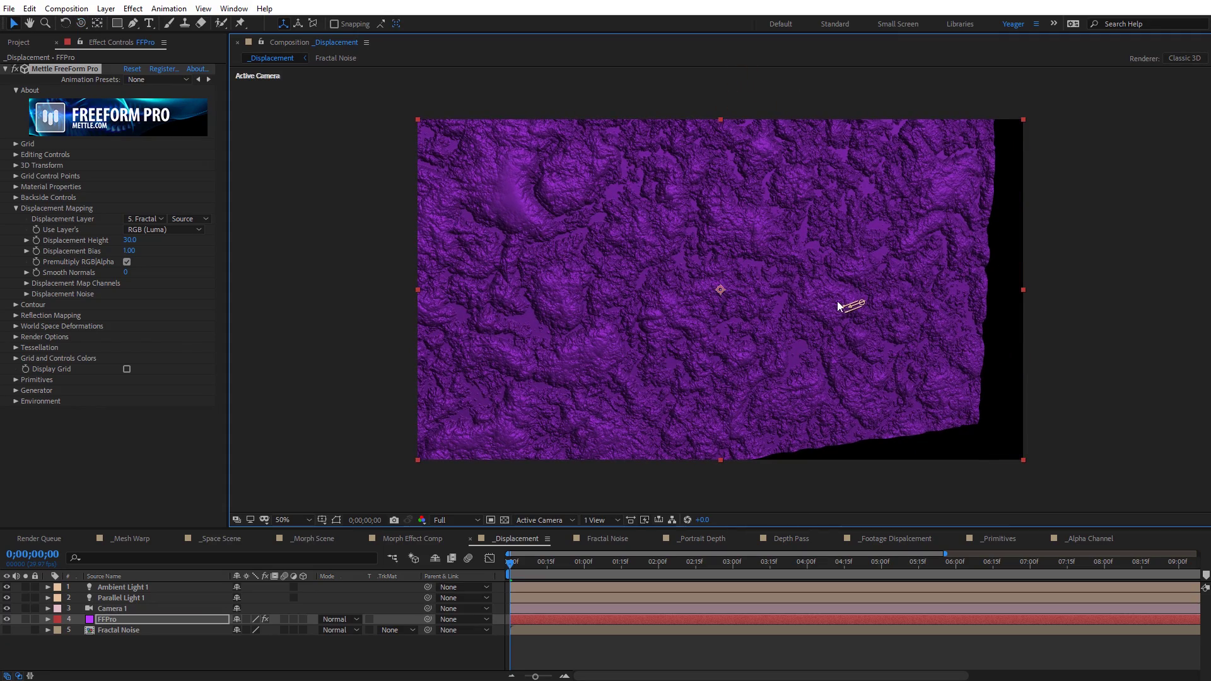
Step: Try moving the light across the displaced surface, and undo back to the original light position and camera view
click(852, 308)
drag(631, 392, 537, 294)
key(ctrl+z)
click(543, 293)
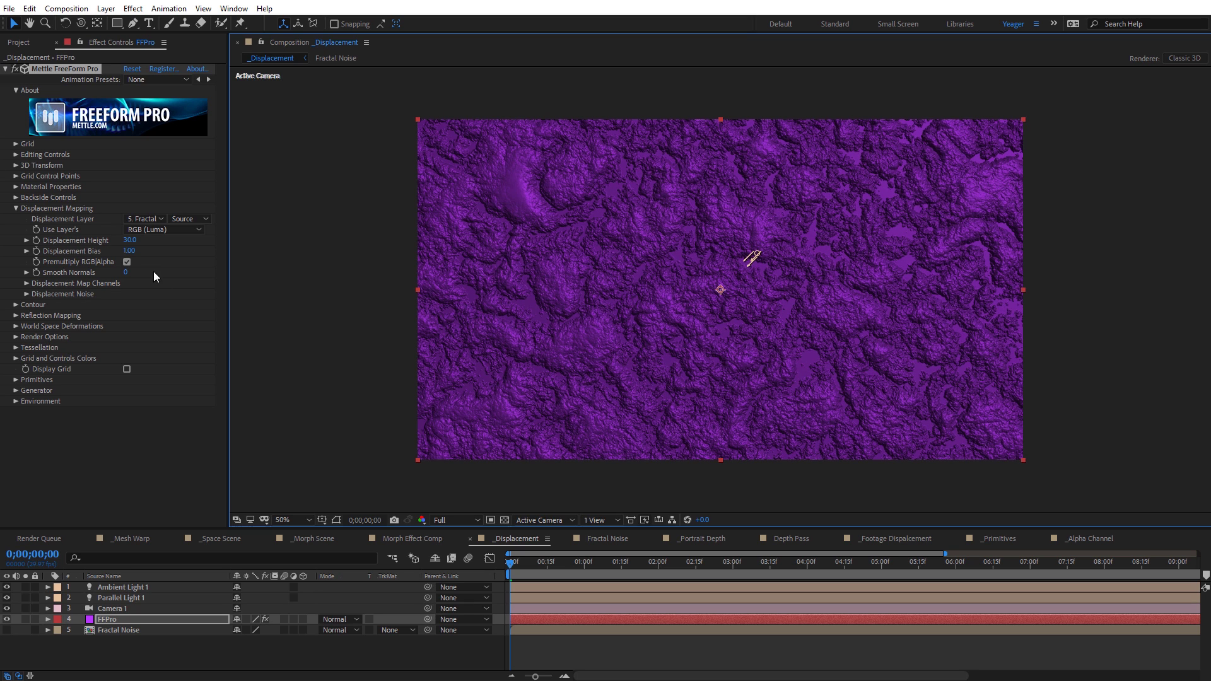
Step: Set the FFPro layer's Displacement Height to 12
click(129, 240)
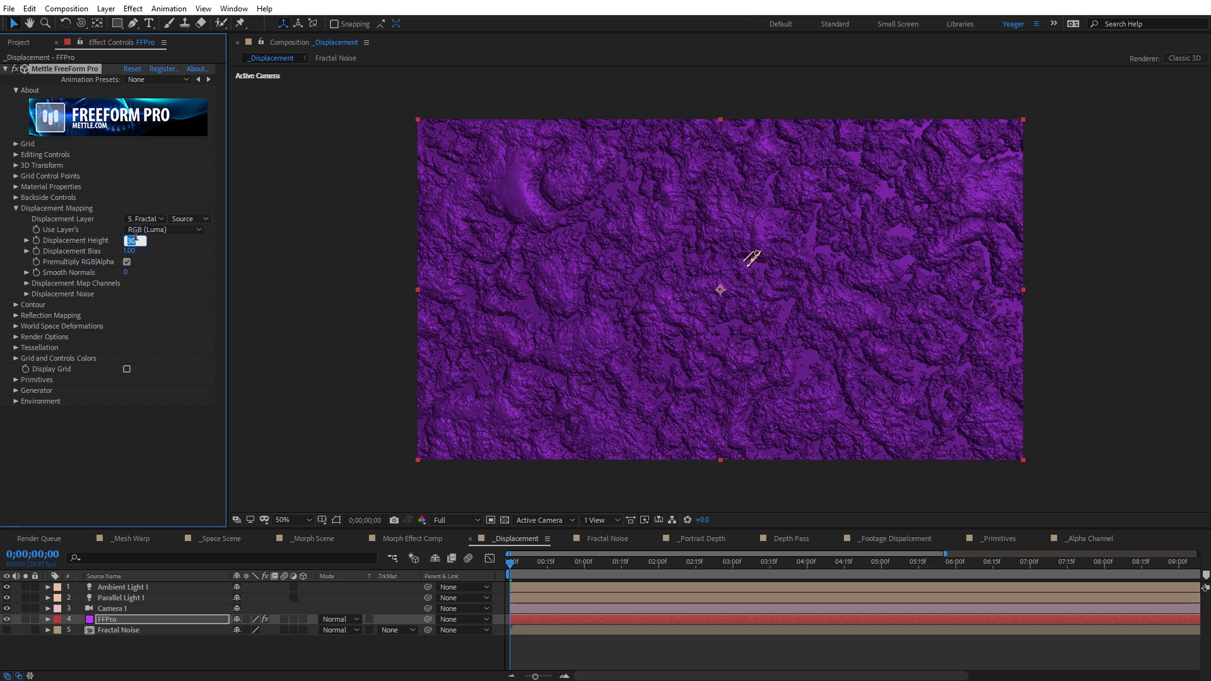
text(12)
key(Return)
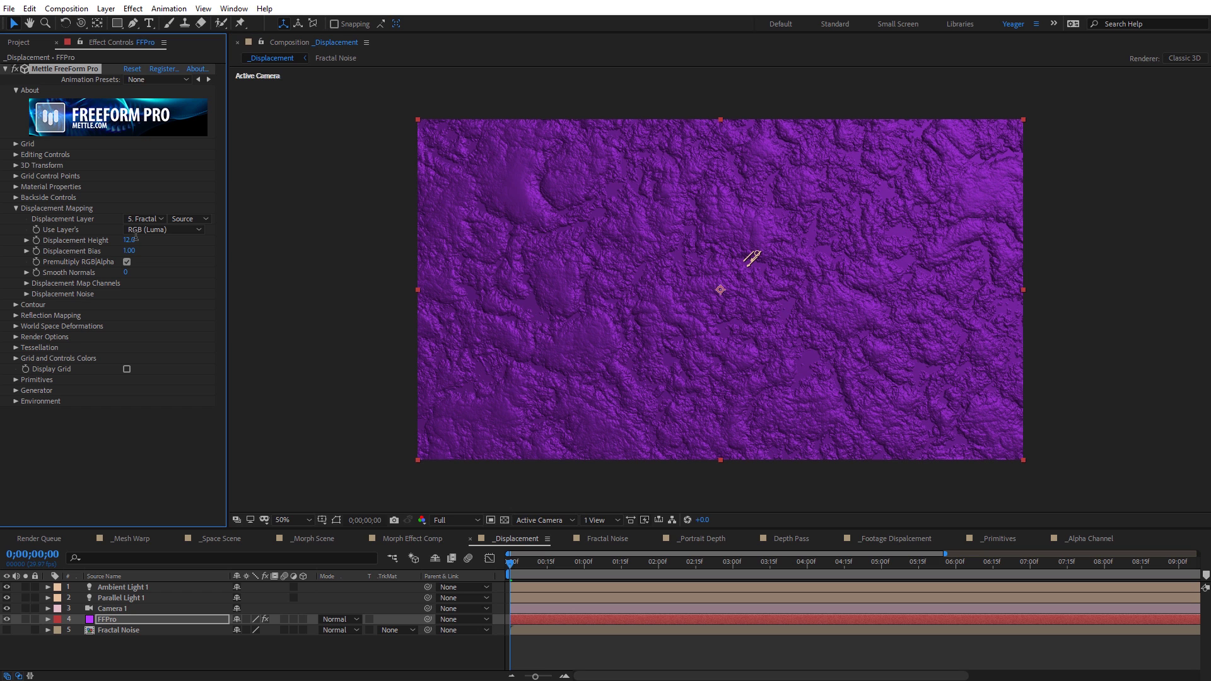
Step: In the Fractal Noise comp, keyframe Cyan Solid 2's Offset Turbulence from 960, 540 at the start to 960, 912 at 0;00;14;18
click(600, 539)
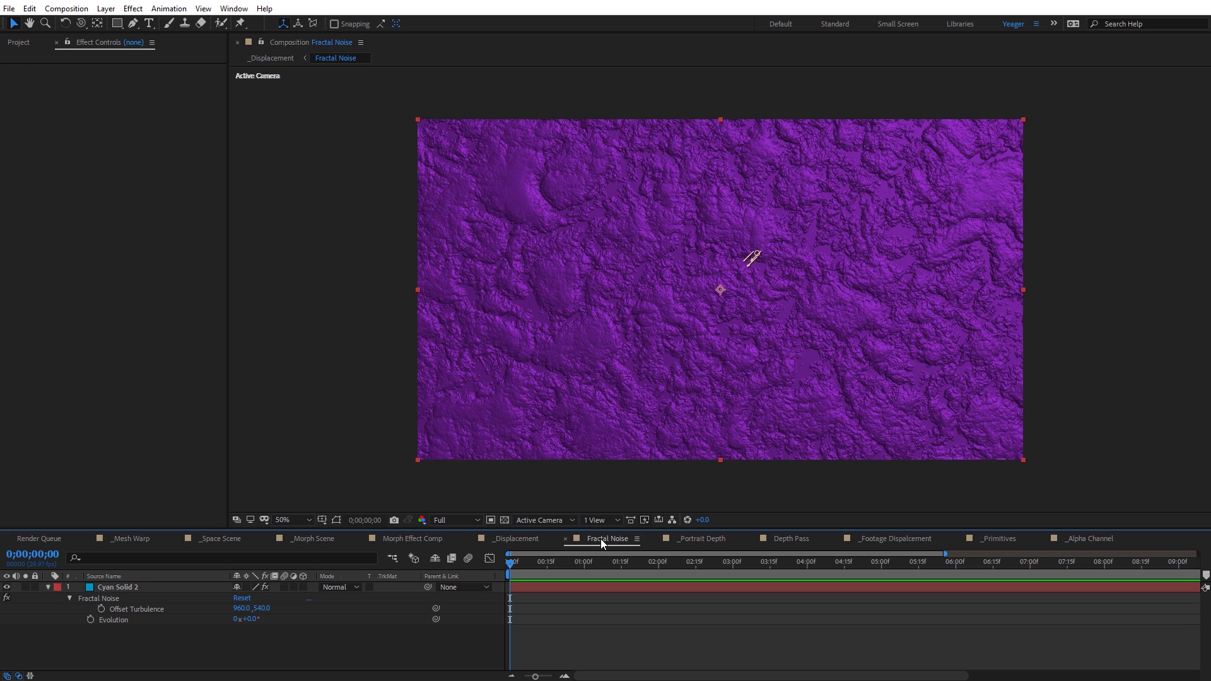
click(189, 587)
click(101, 608)
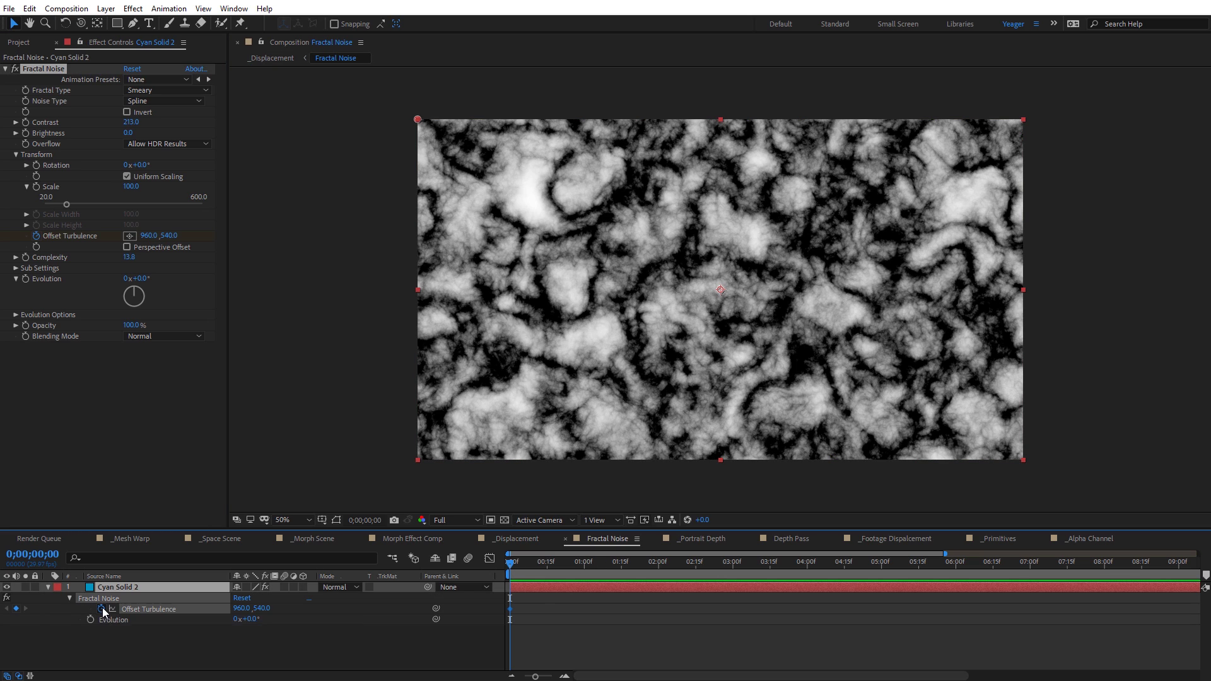
drag(509, 563, 1204, 587)
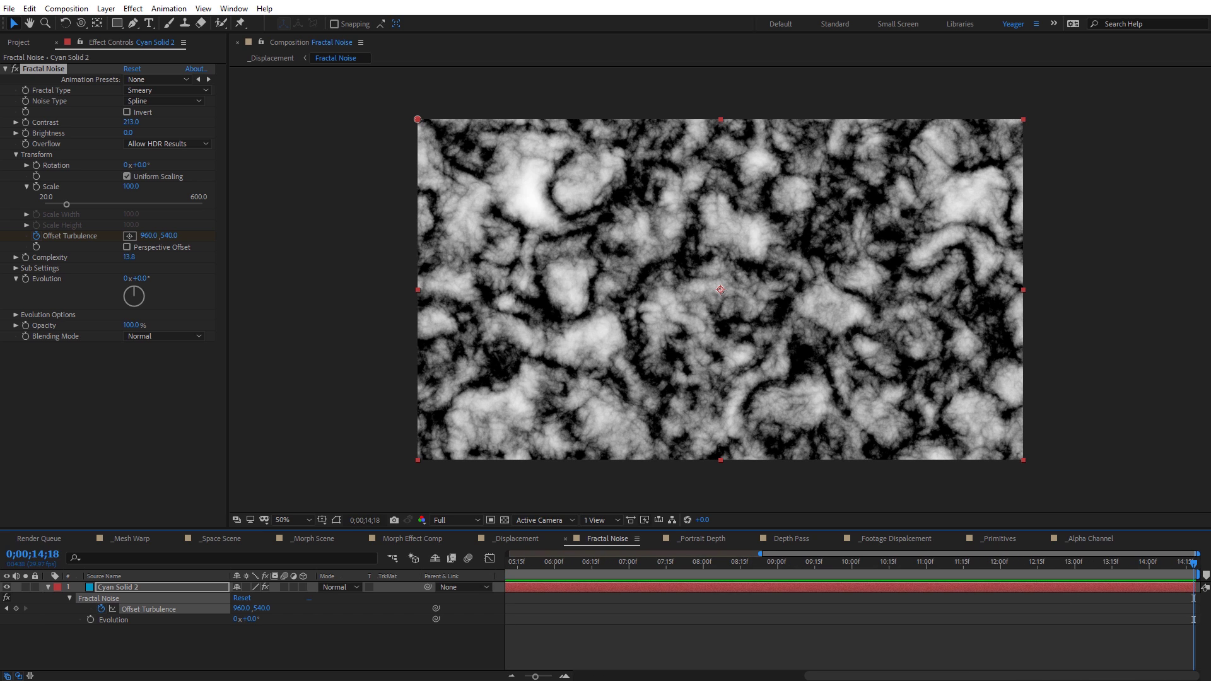
drag(260, 608, 587, 595)
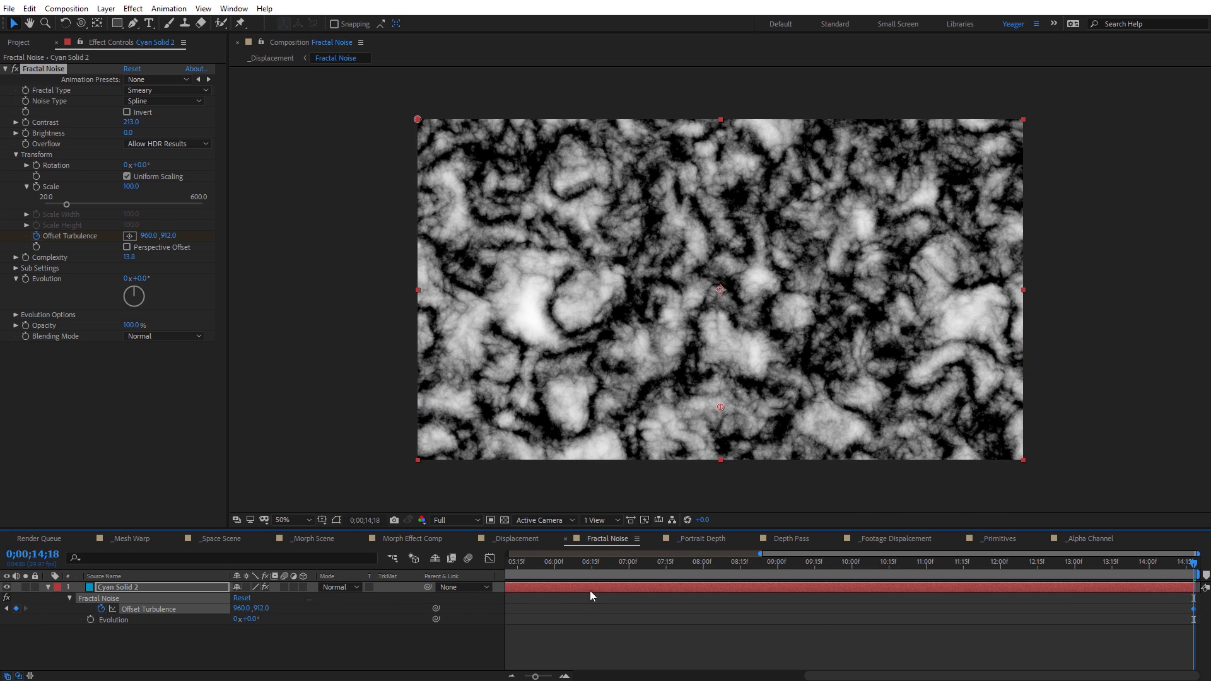
click(559, 562)
Step: Keyframe the noise Evolution from 0 at the first frame to 1 full revolution at 0;00;14;18, and scrub to check it
key(Home)
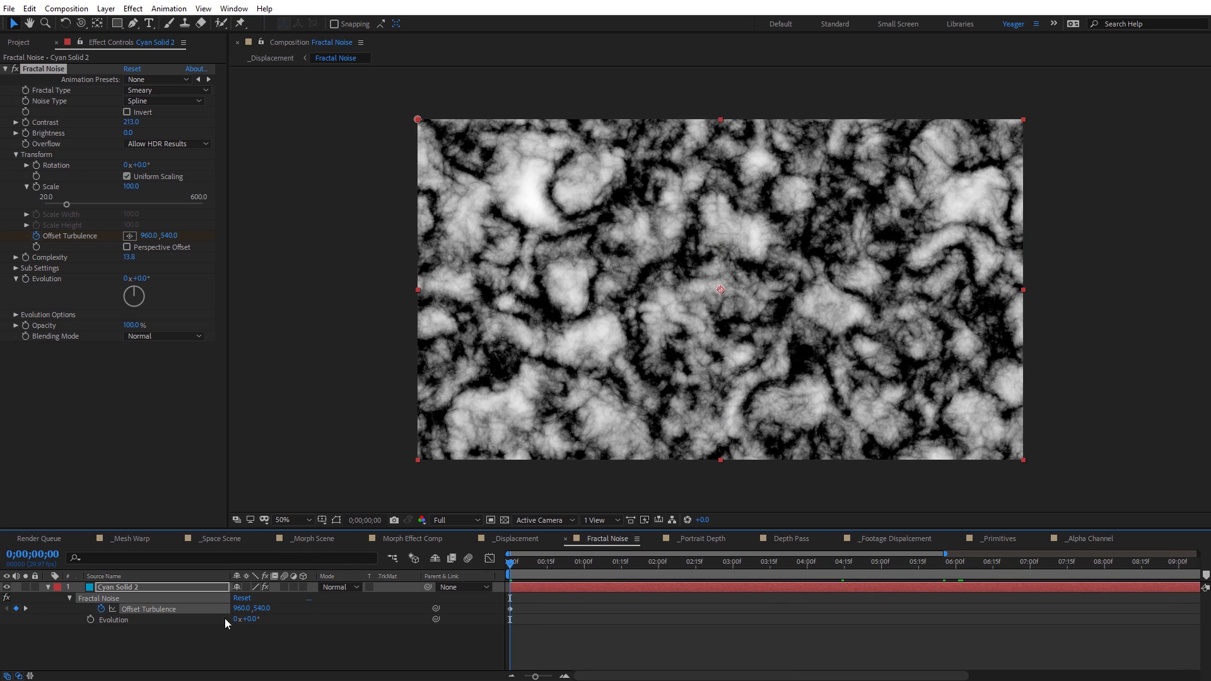
click(90, 619)
drag(577, 568, 1196, 587)
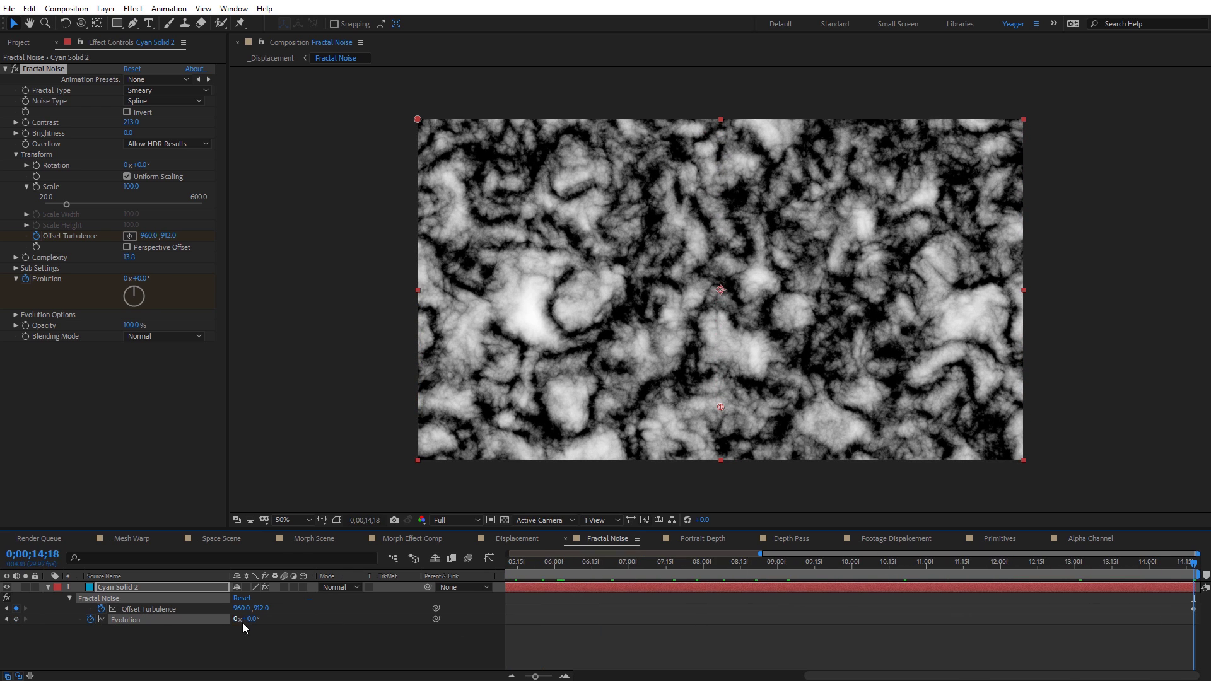
click(240, 619)
text(1)
key(Return)
drag(1195, 563, 824, 558)
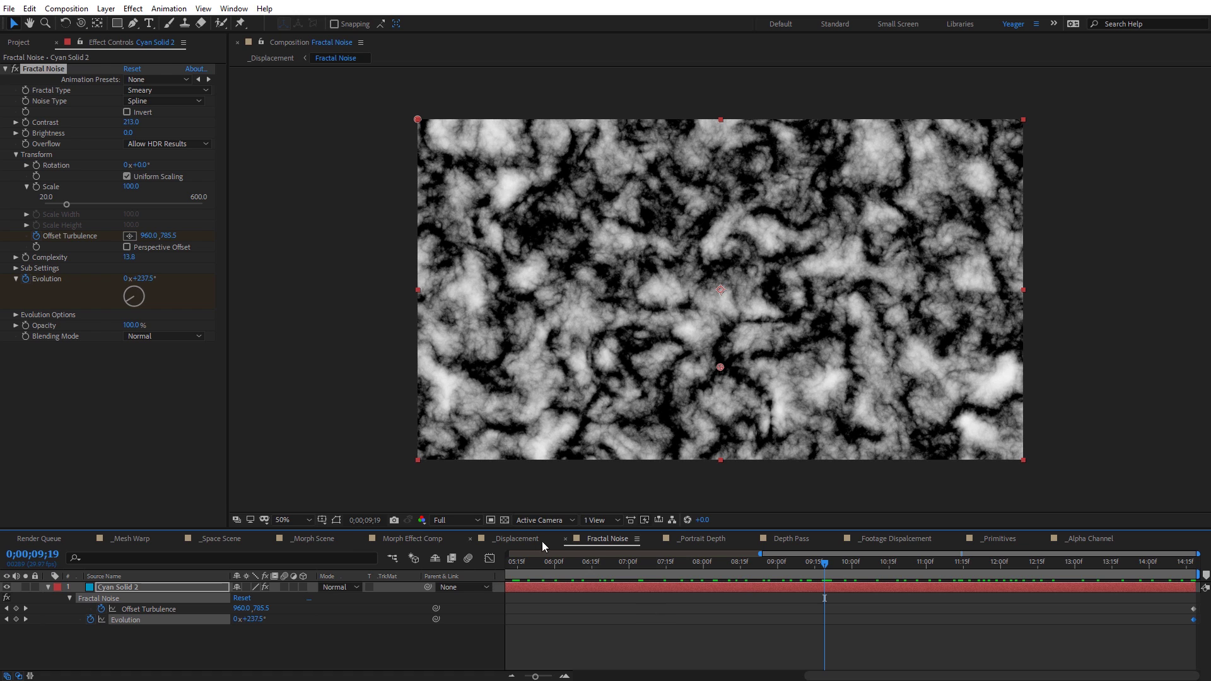
Step: Play back the _Displacement comp from its first frame to preview the animated surface relief
click(514, 540)
drag(528, 567, 497, 570)
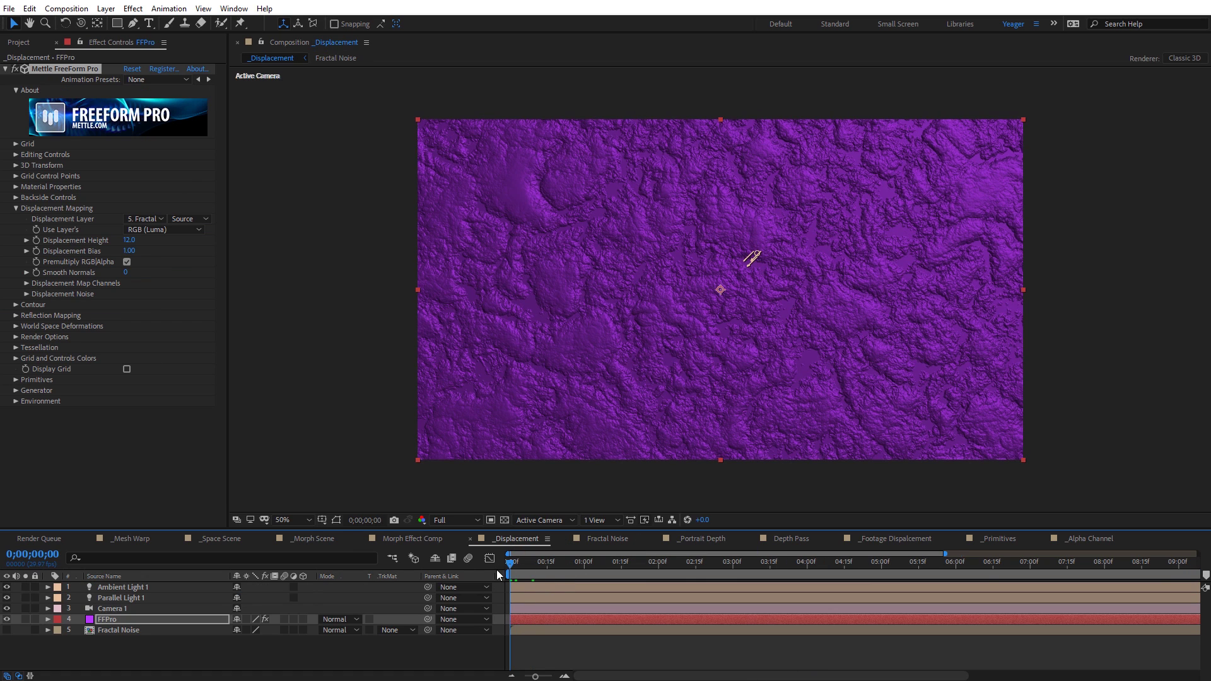
key(space)
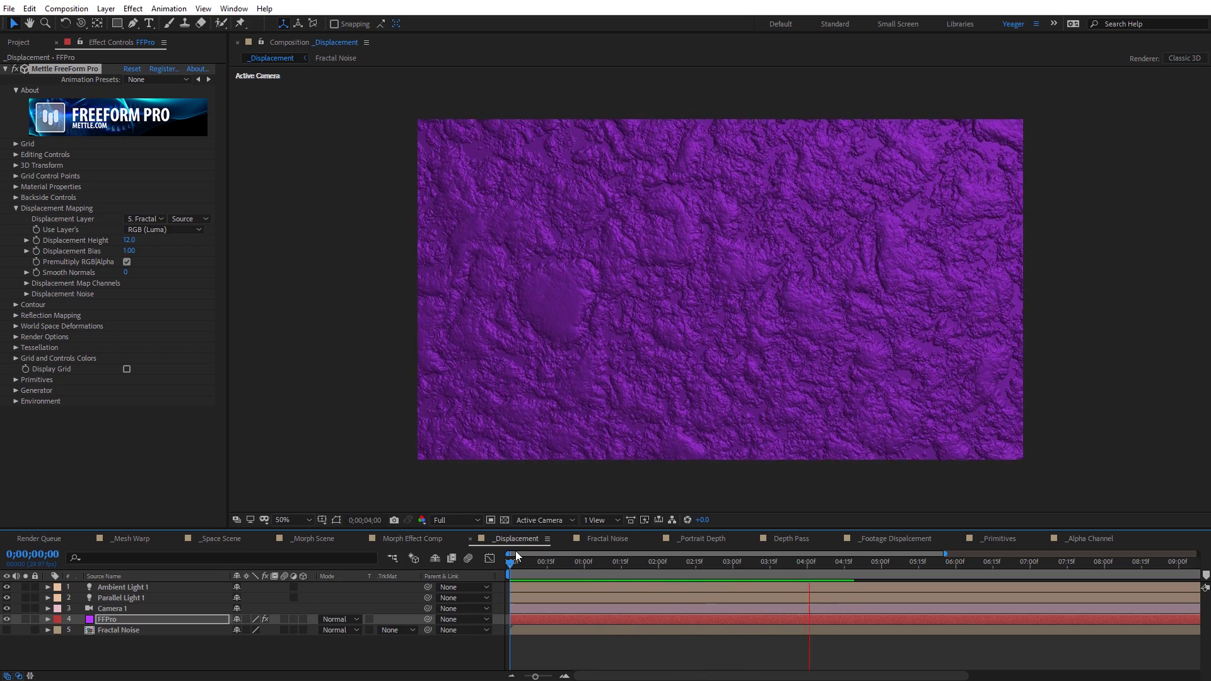
key(space)
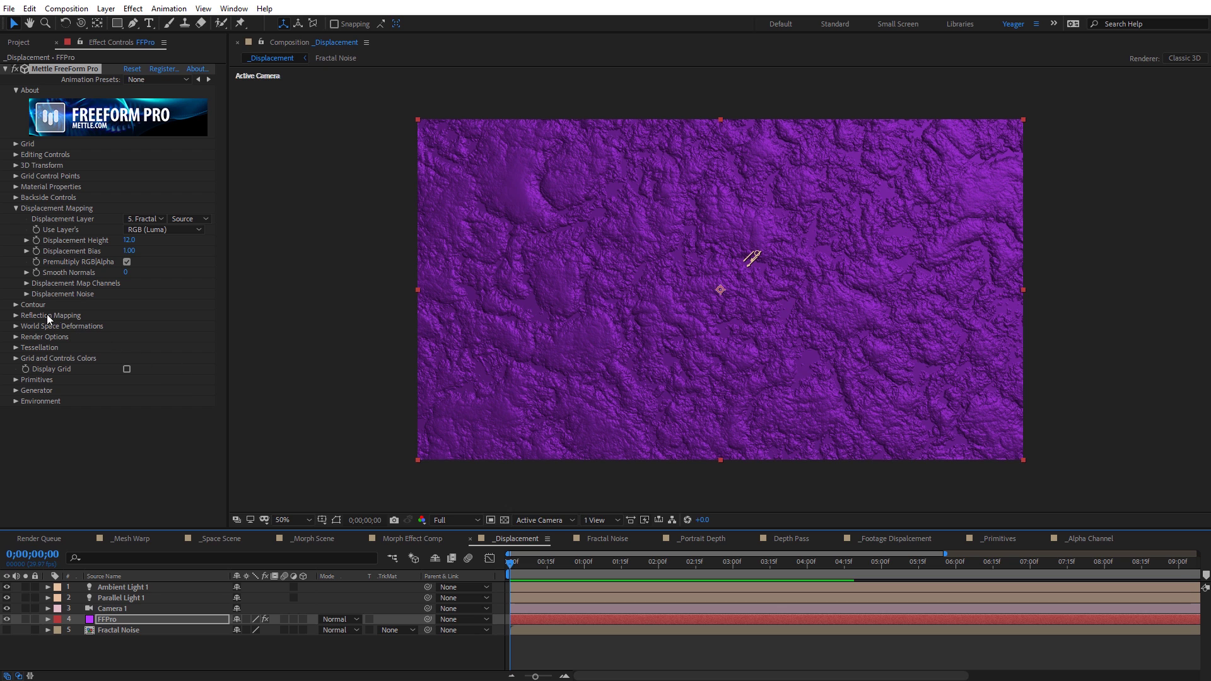
Step: Set D. Noise Amplitude to 50, and keyframe D. Noise Evolution from 0 at the start to 10 at 0;00;14;18
click(26, 294)
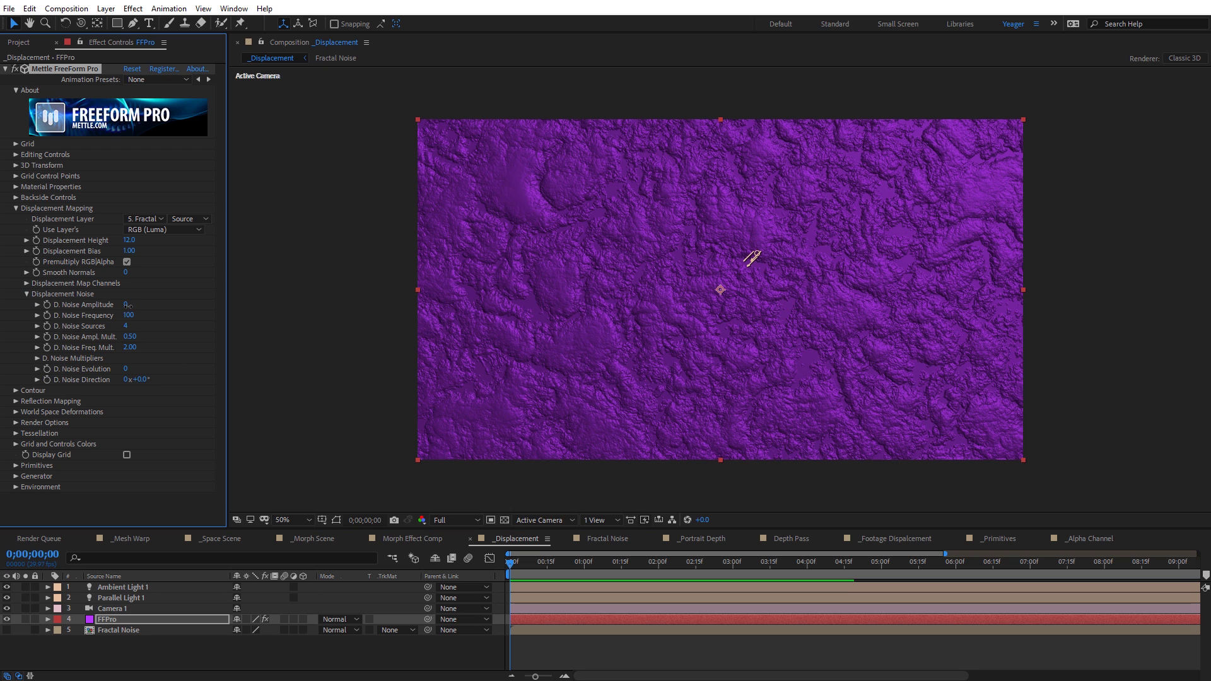
drag(126, 305, 128, 304)
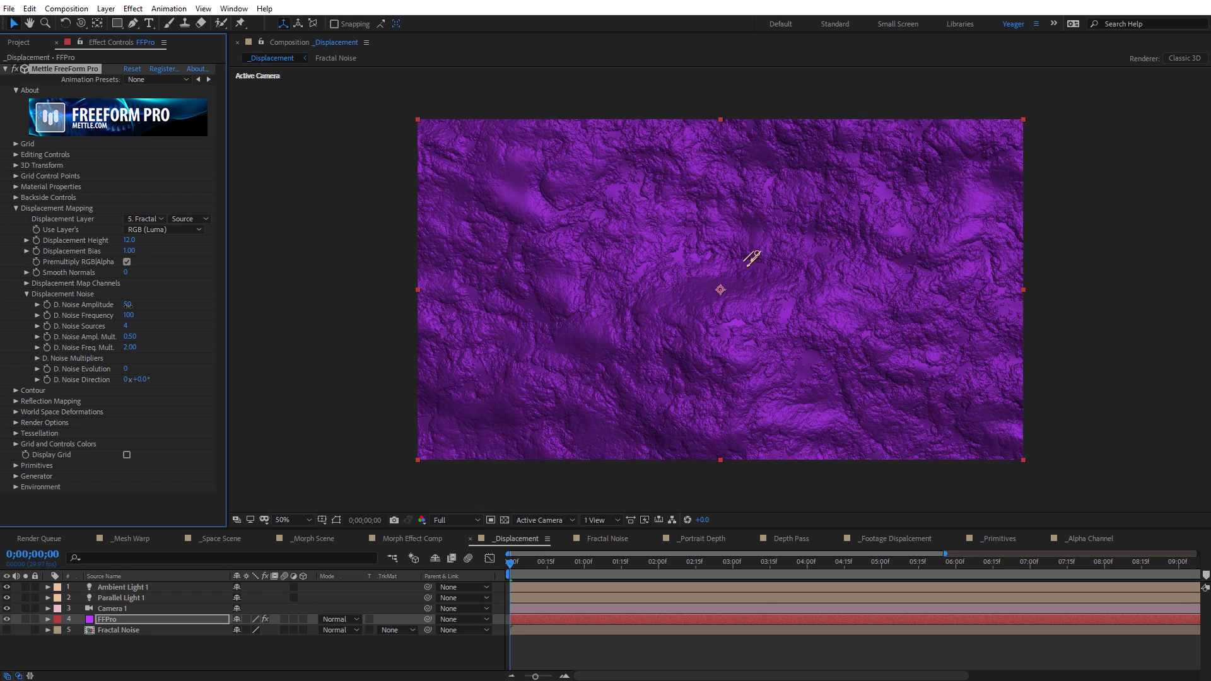
click(47, 369)
drag(509, 562, 1198, 605)
click(125, 370)
text(10)
key(Return)
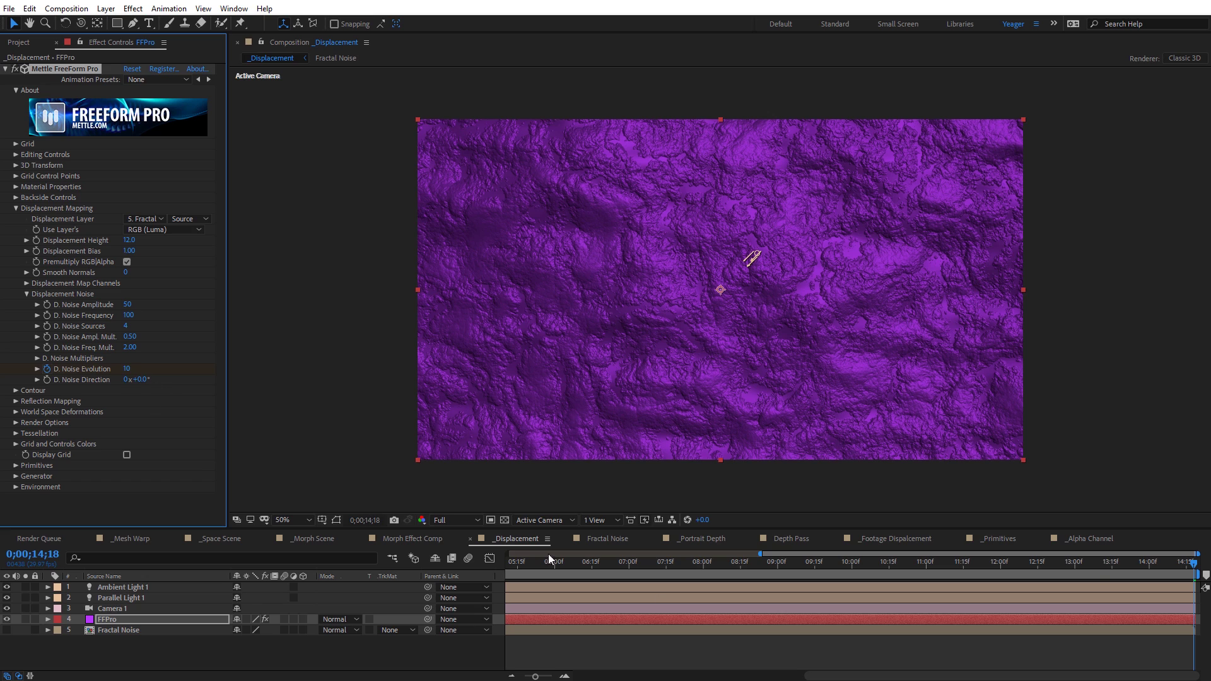
Step: Preview the noise animation near the end of the comp, and set D. Noise Direction to 180°
drag(1167, 562, 1100, 567)
key(space)
click(140, 380)
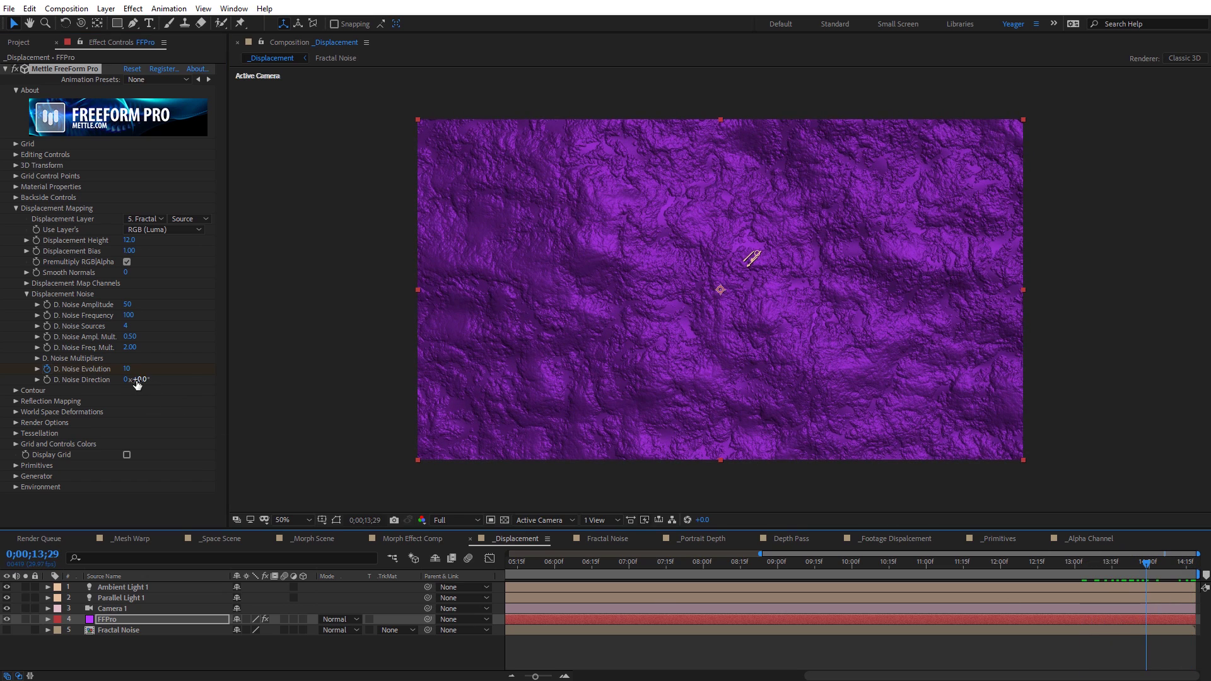
text(180)
key(Return)
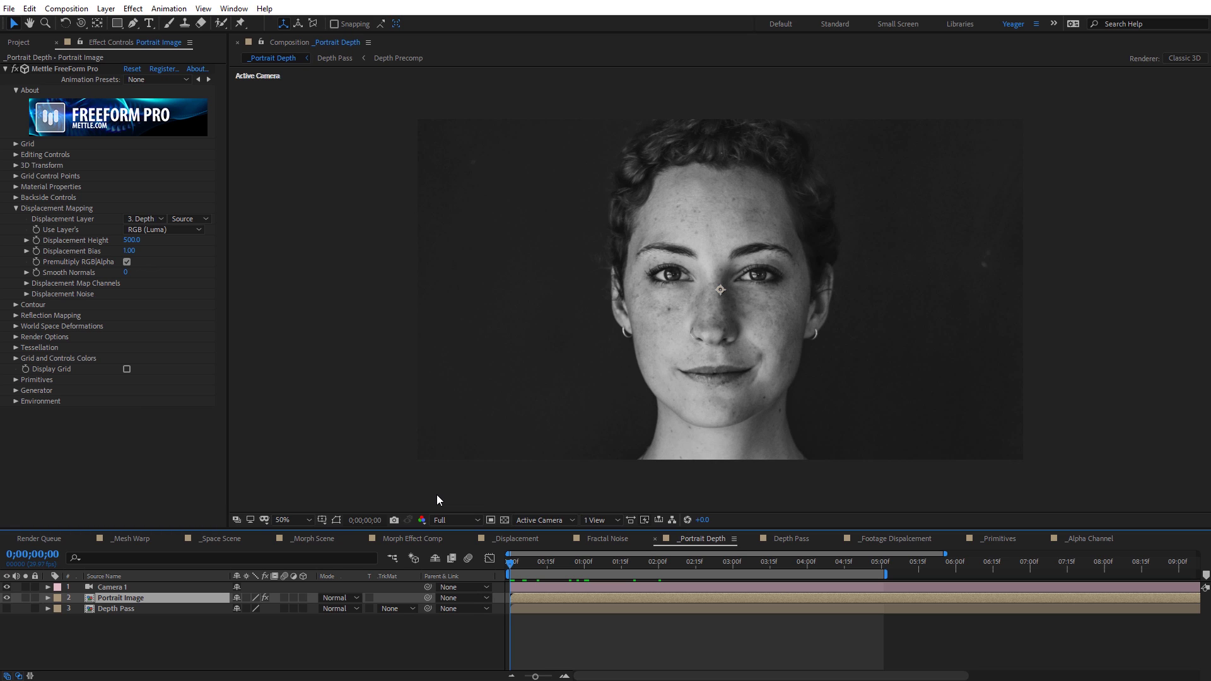
Step: Orbit the camera slightly around the portrait in _Portrait Depth, and open the Depth Pass comp to examine its grayscale face map
key(c)
mouse_move(625, 364)
mouse_down()
mouse_move(643, 358)
mouse_move(604, 360)
mouse_move(636, 358)
mouse_up()
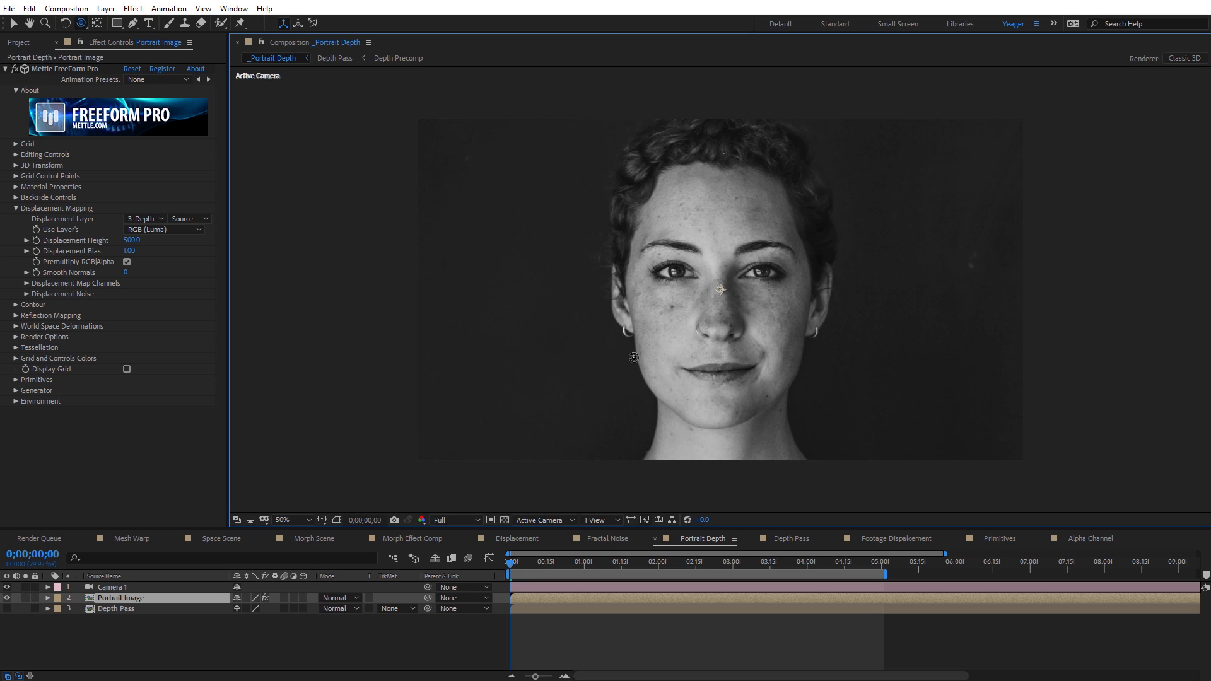
click(794, 538)
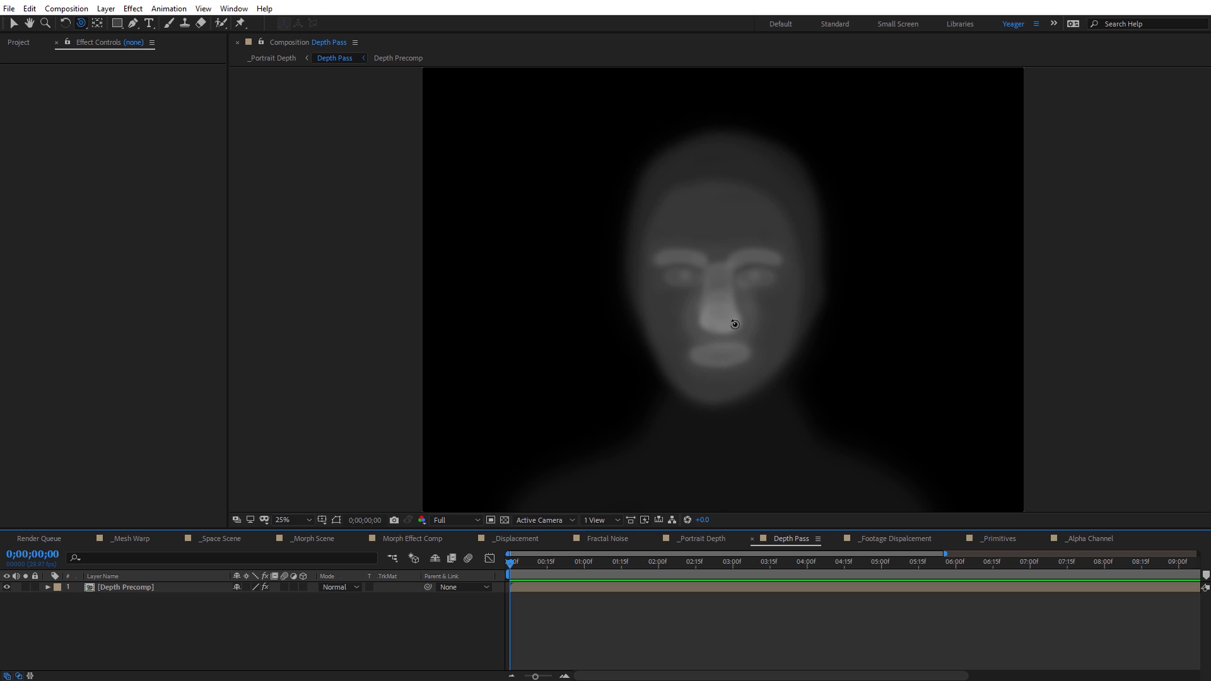
Step: Return to the _Portrait Depth comp, and orbit the camera from side to side to inspect the depth of the displaced face
click(718, 540)
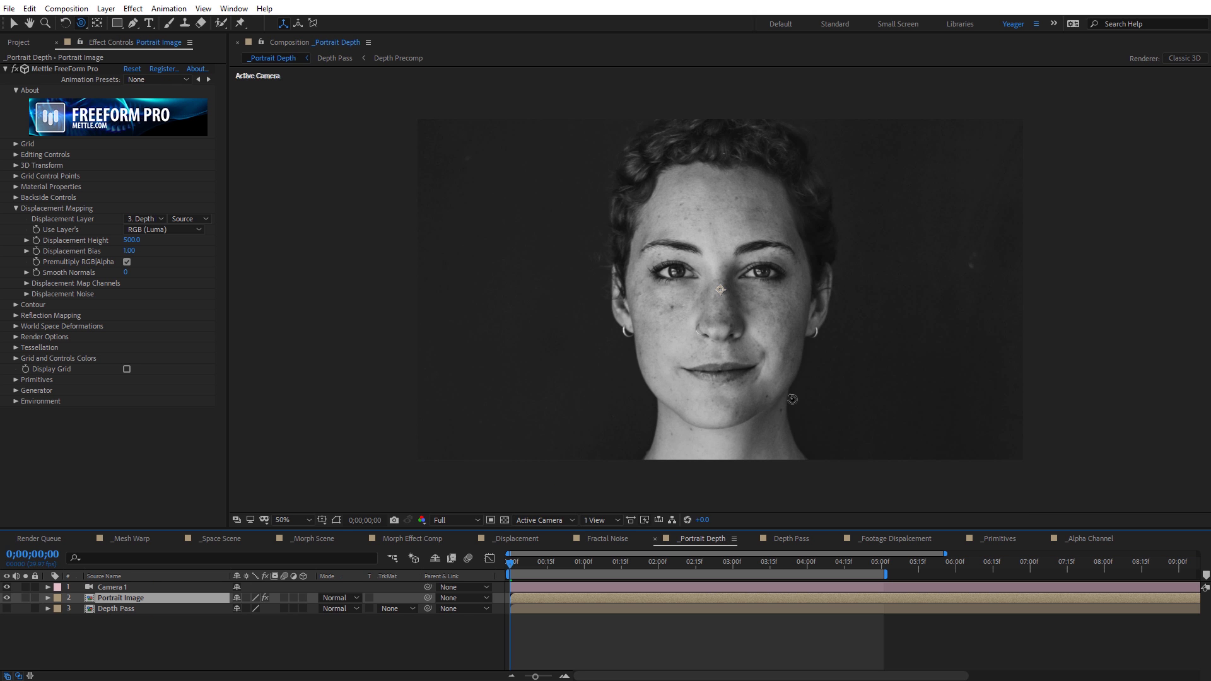
click(779, 373)
drag(778, 374, 870, 394)
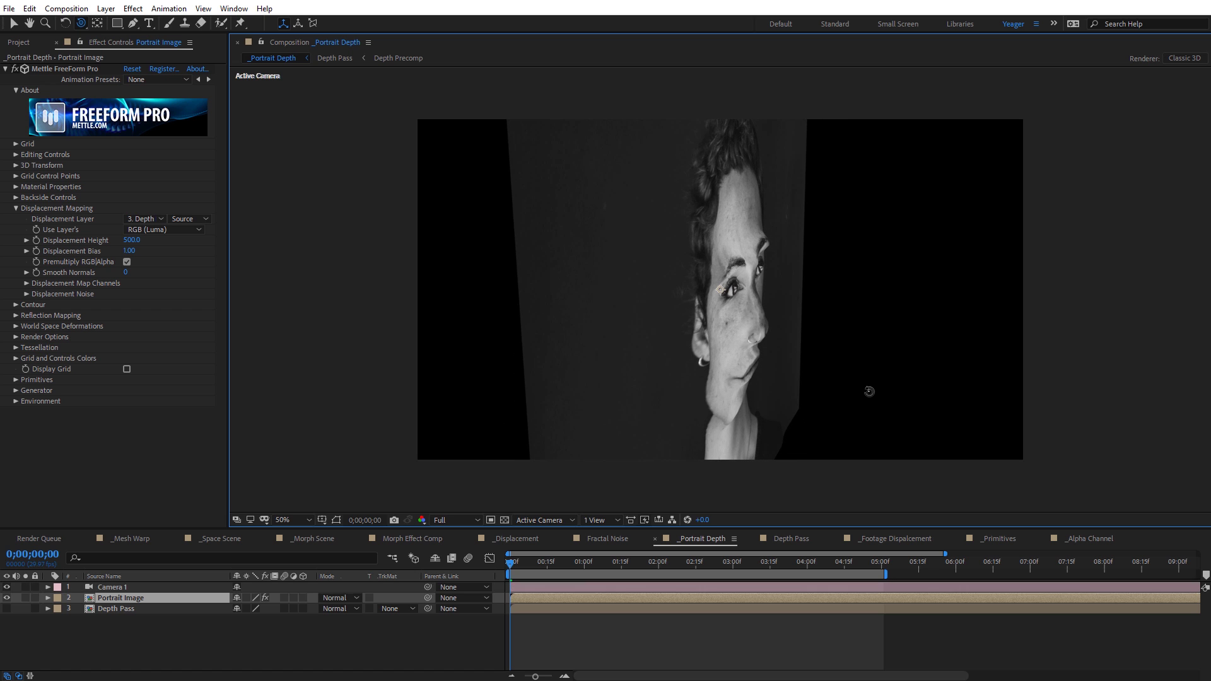
drag(790, 352, 854, 336)
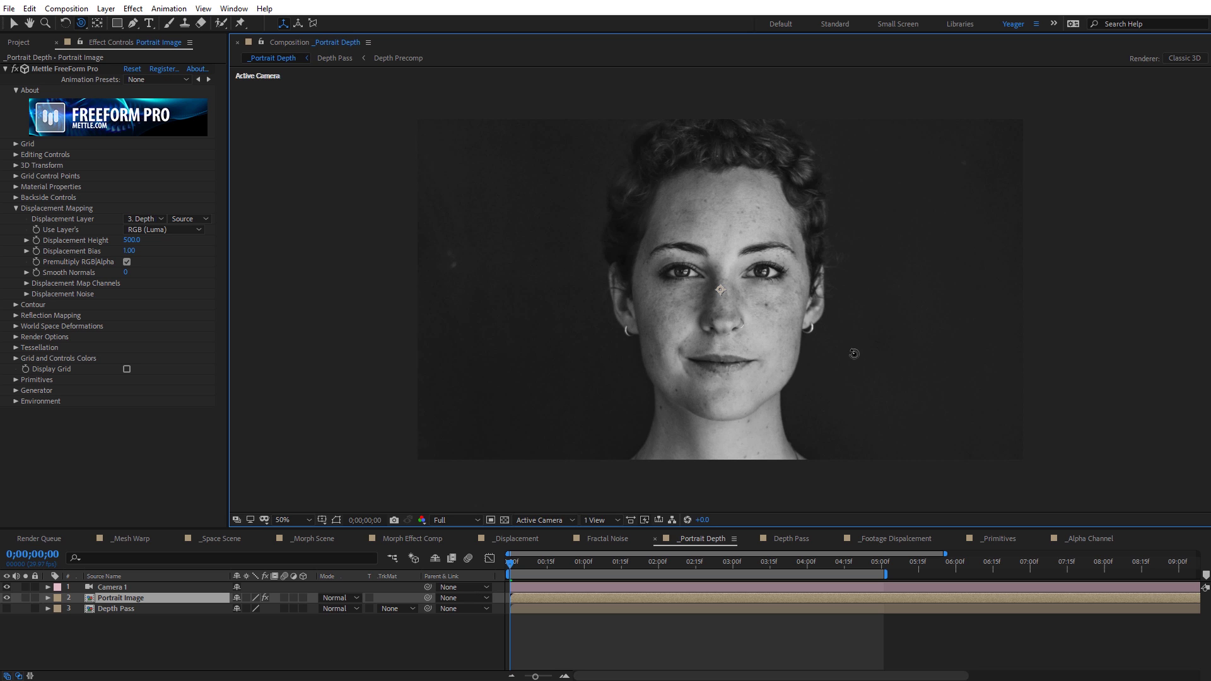
mouse_move(854, 366)
mouse_down()
mouse_move(837, 366)
mouse_move(875, 363)
mouse_up()
drag(878, 363, 847, 361)
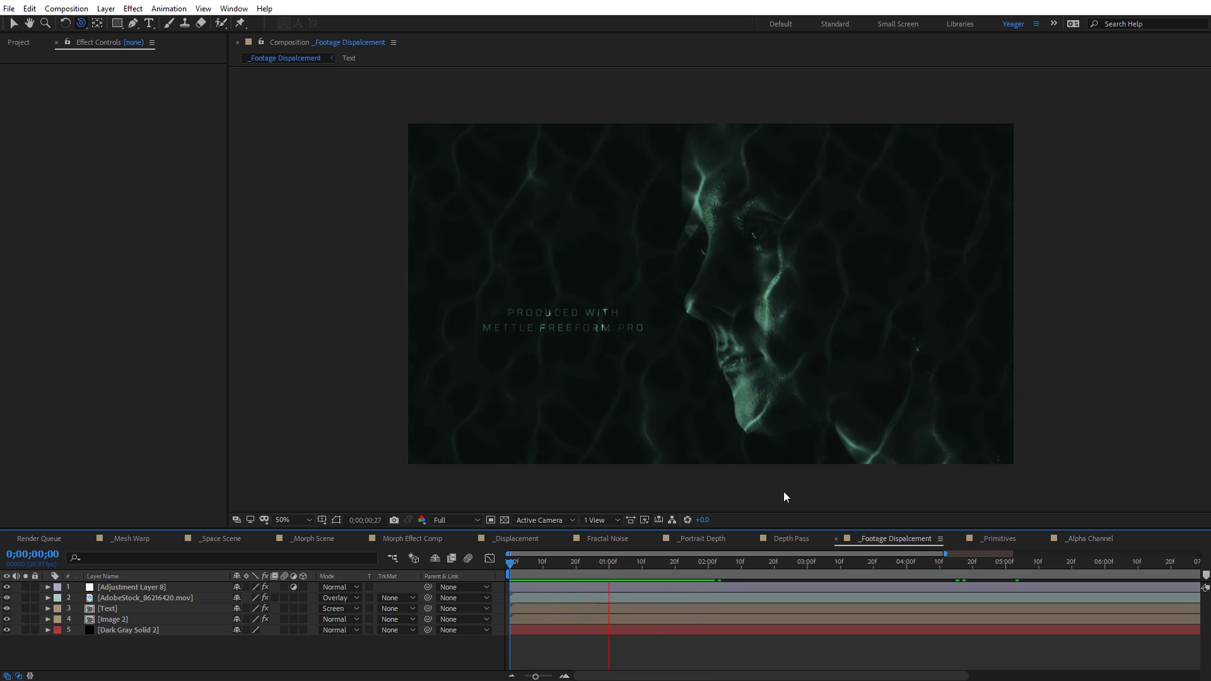
Step: Move _Footage Dispalcement to 0;00;01;16, and examine the displacement mapping settings on the Image 2 layer
drag(626, 566, 661, 563)
scroll(771, 248, up, 2)
scroll(722, 437, down, 2)
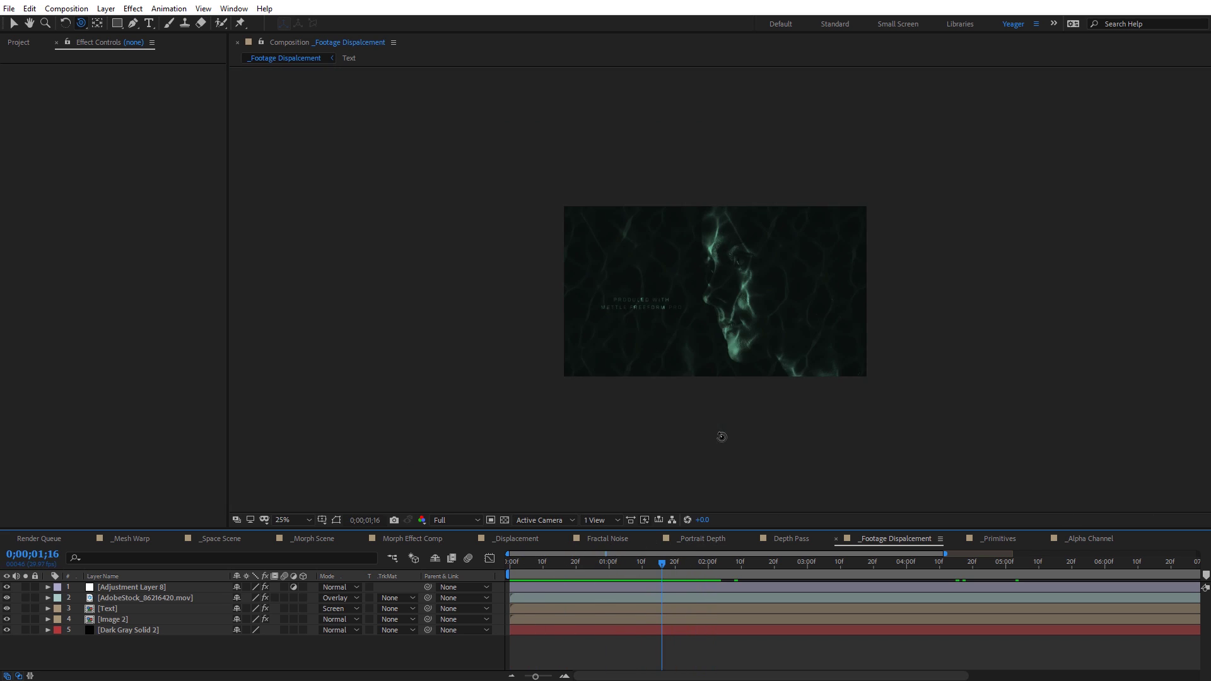
click(111, 619)
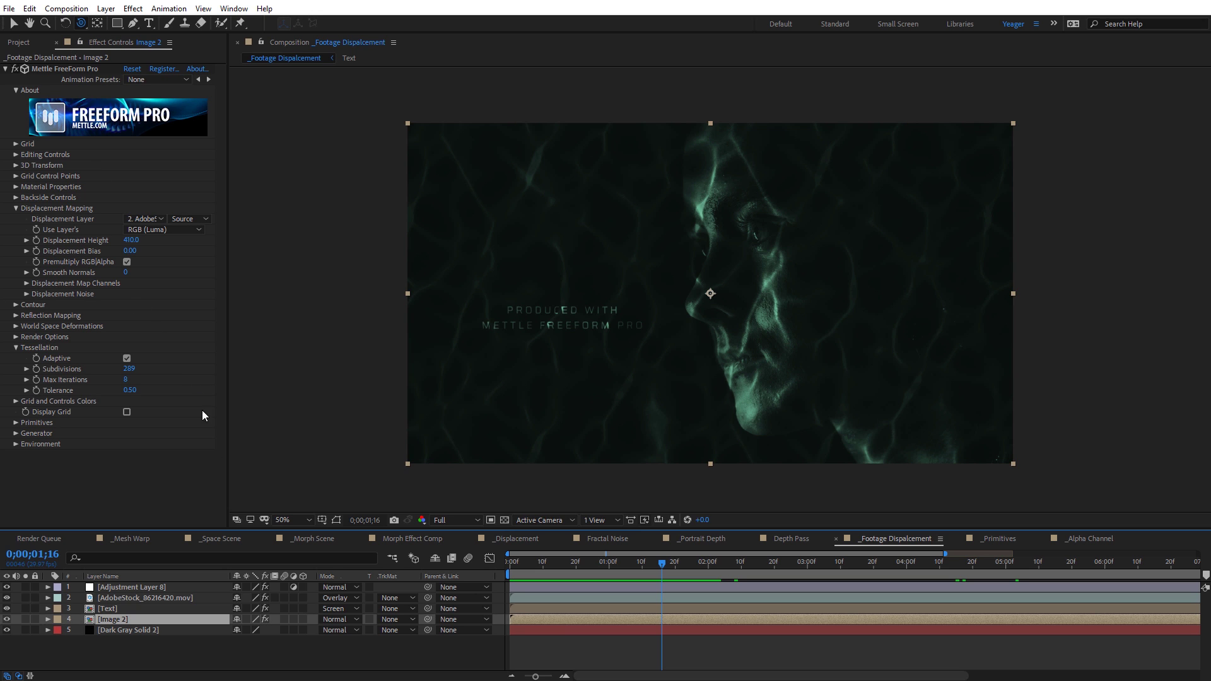
Step: Solo the AdobeStock_86216420.mov layer to examine the caustics footage at a slightly earlier frame, and turn solo off again
click(115, 599)
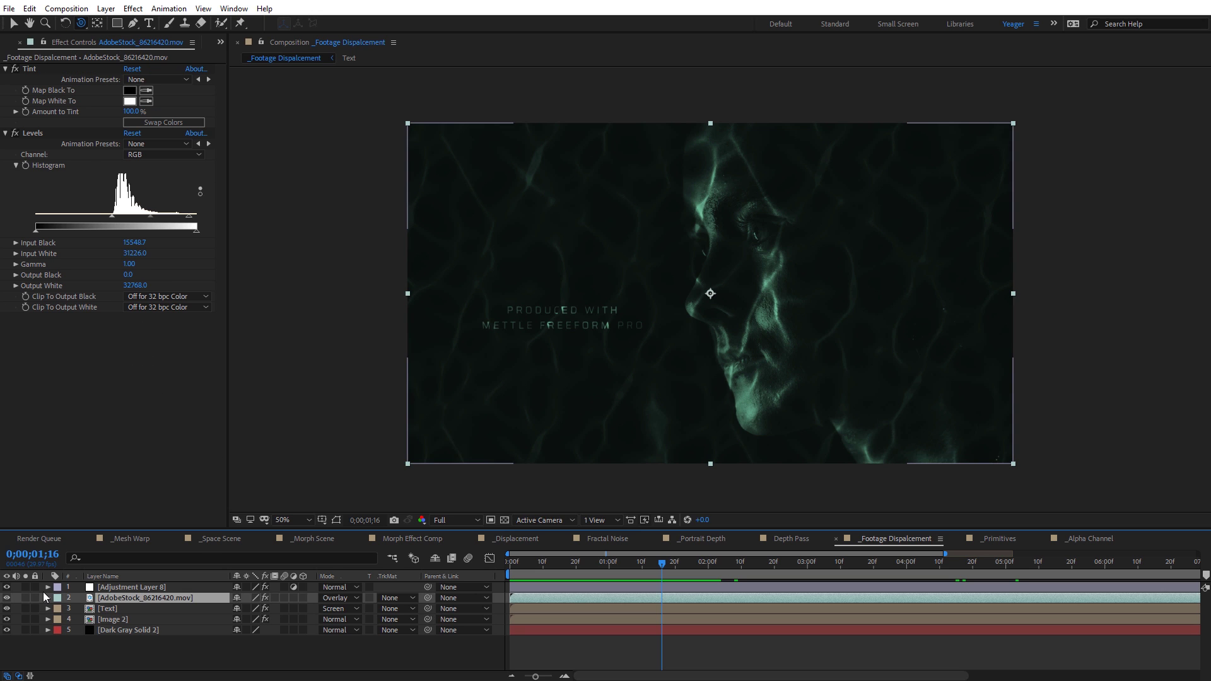
click(26, 597)
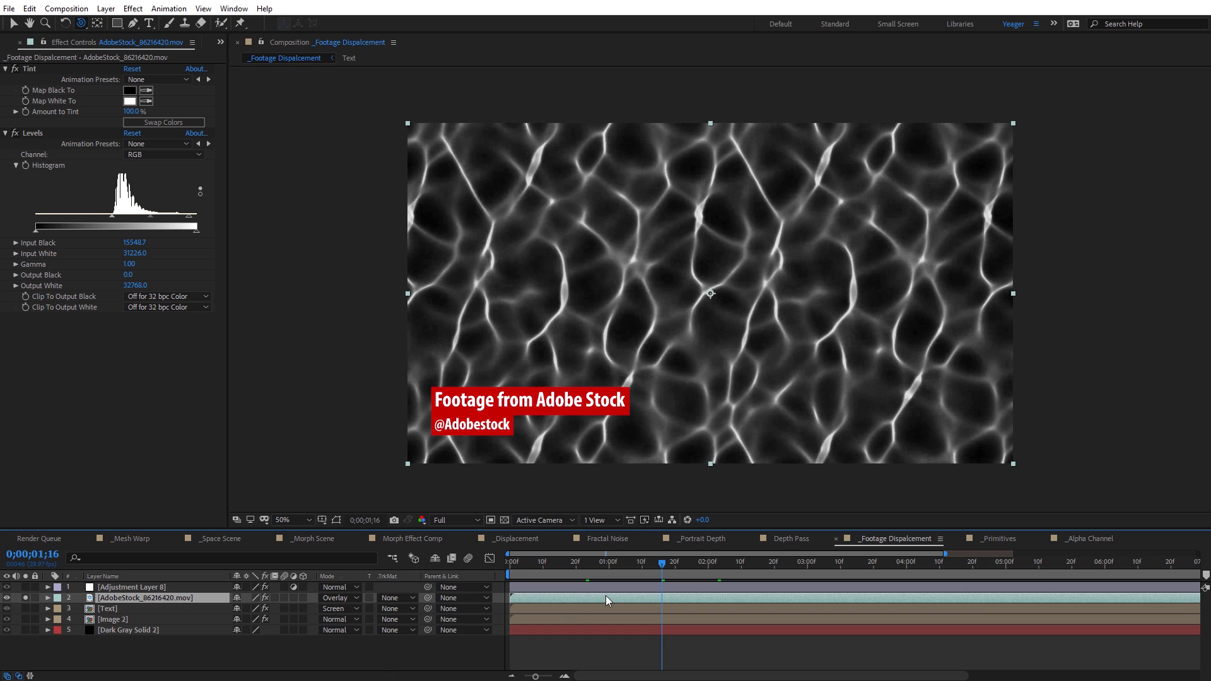
mouse_move(659, 568)
mouse_down()
mouse_move(554, 563)
mouse_move(771, 573)
mouse_move(651, 580)
mouse_up()
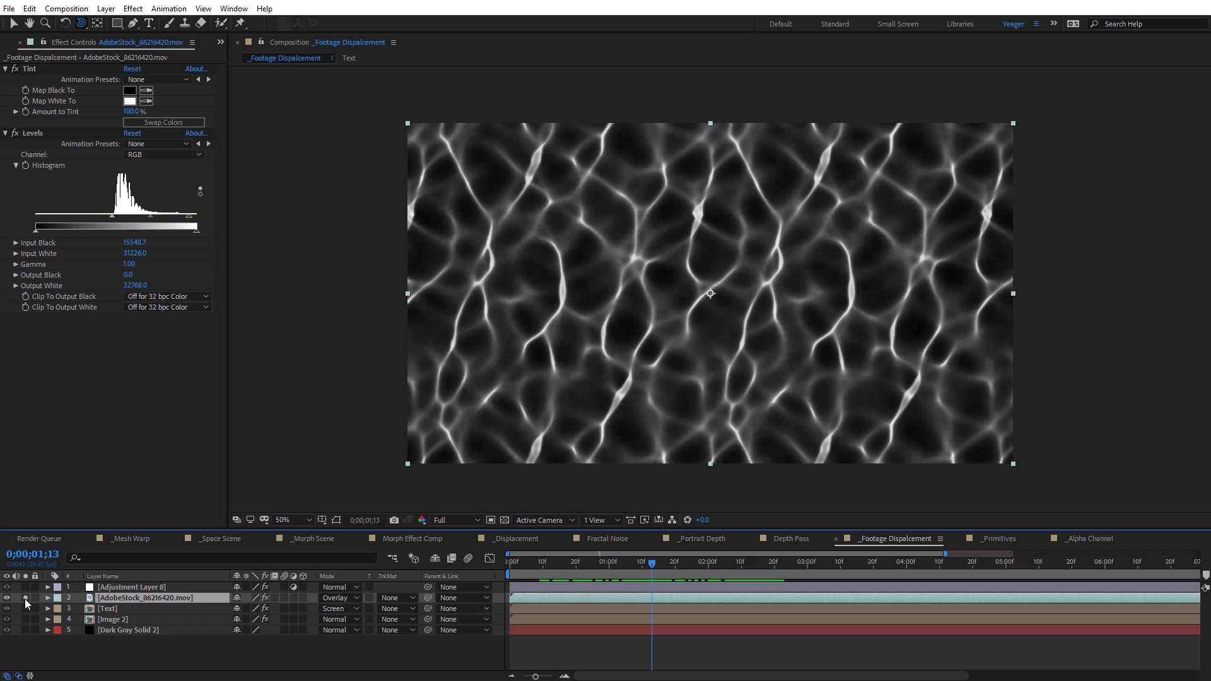
click(25, 598)
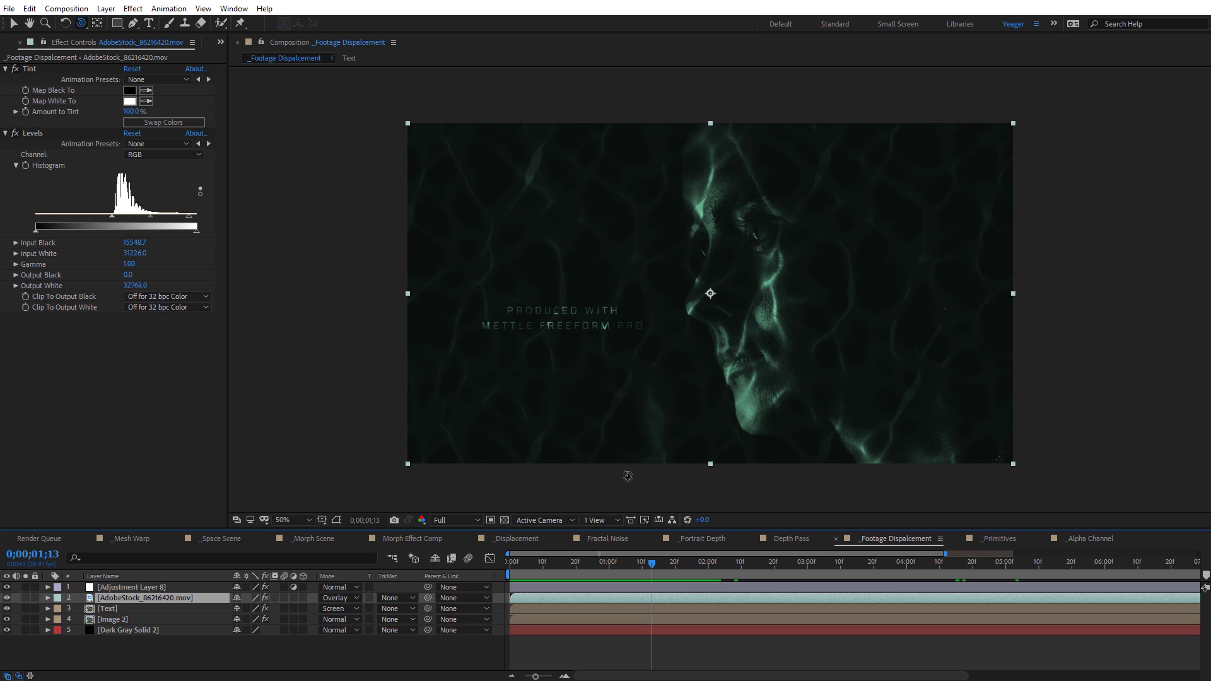
Step: Solo the Image 2 layer to inspect the portrait at 0;00;01;20, turn solo off, and scrub through the full composite
click(25, 620)
scroll(832, 300, up, 2)
drag(603, 565, 670, 572)
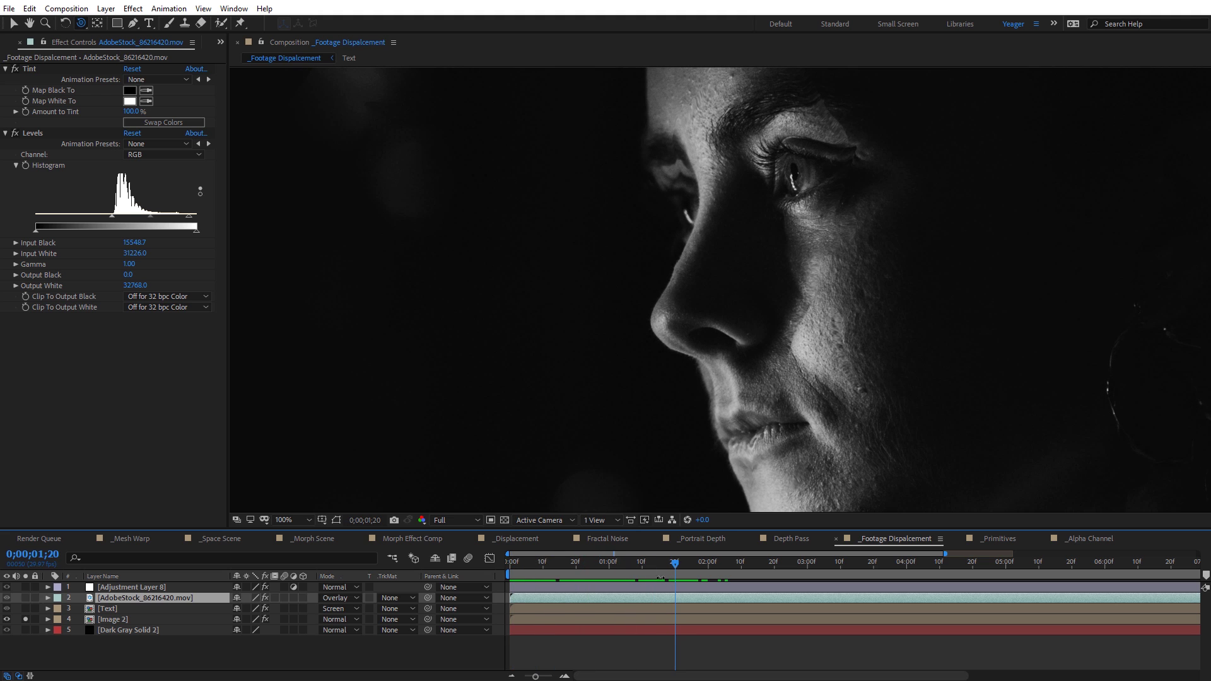
click(25, 620)
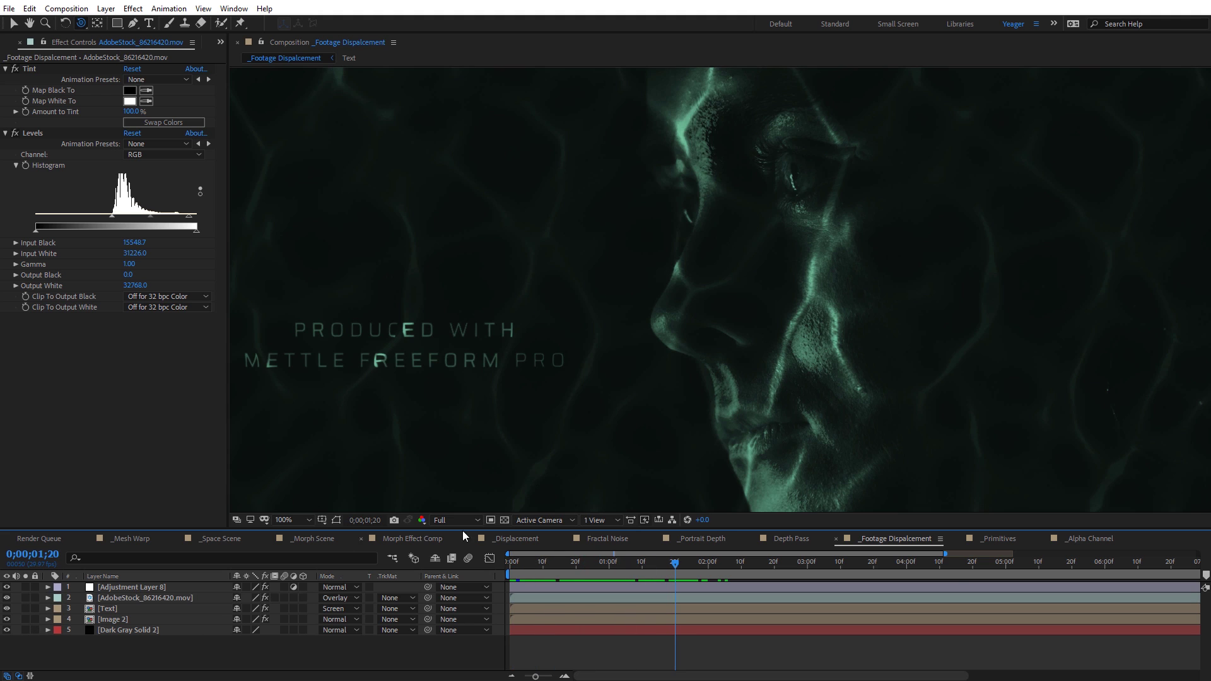
click(552, 562)
drag(540, 567, 601, 577)
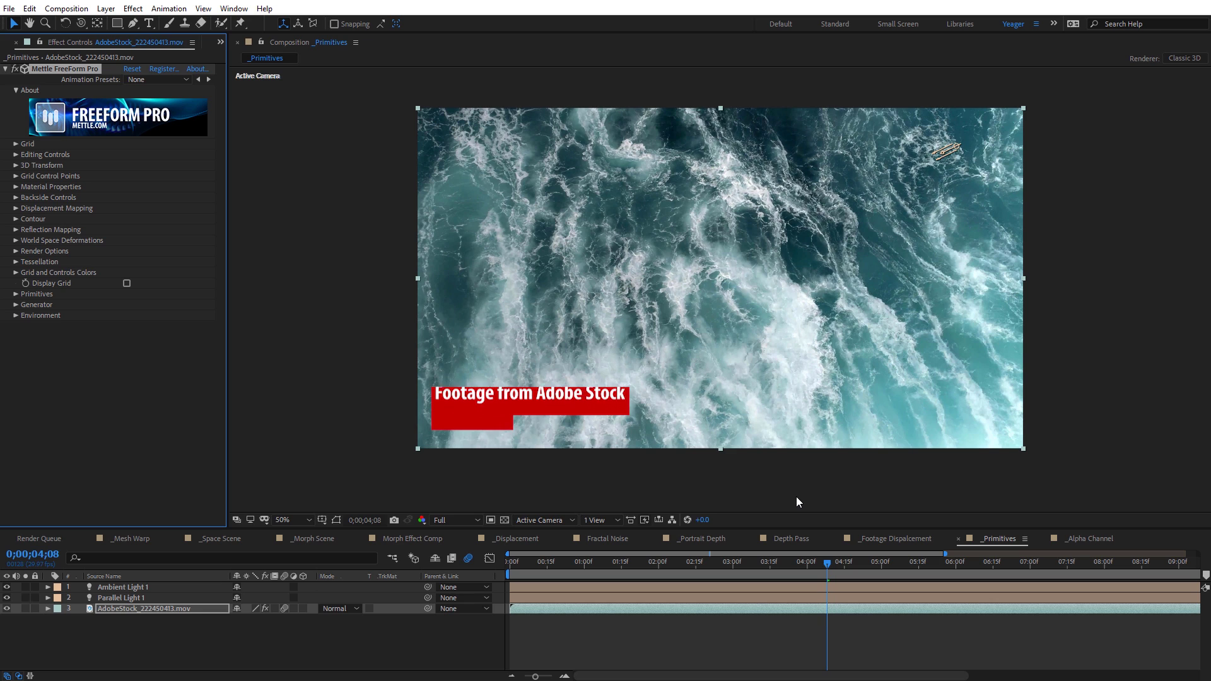
Step: In the _Primitives comp, go to 0;00;01;20 and set FreeForm Pro's Render Primitives to Cubes on the ocean footage
drag(512, 567, 633, 574)
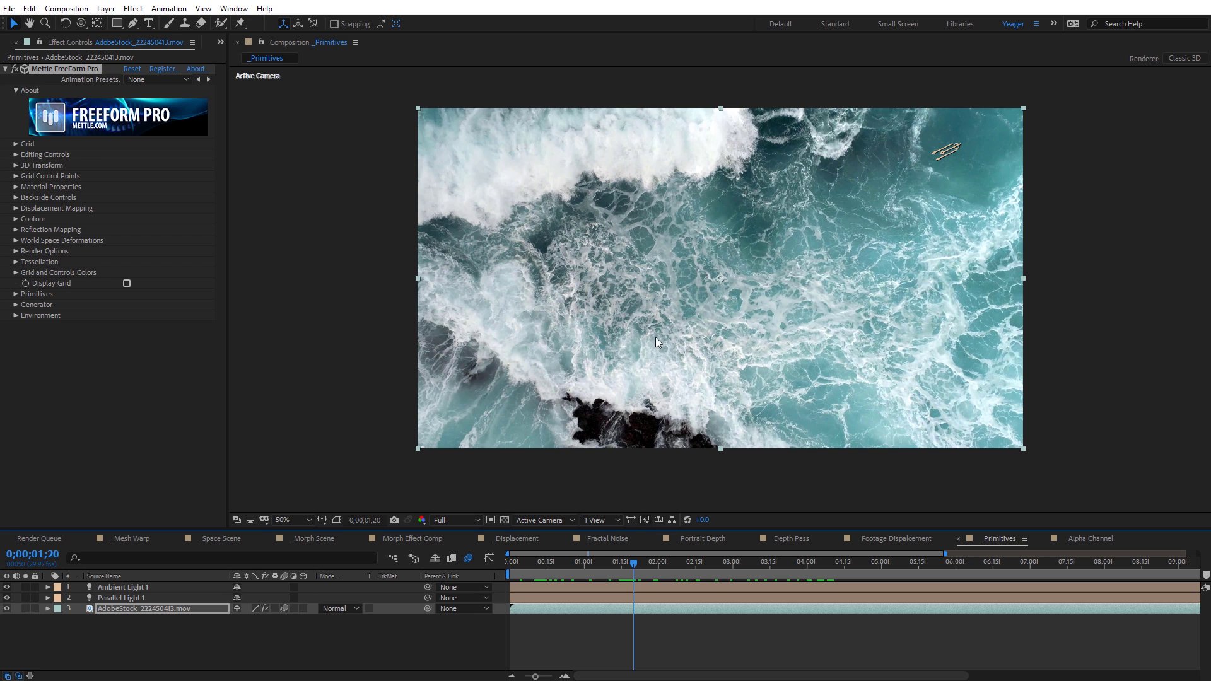
click(29, 294)
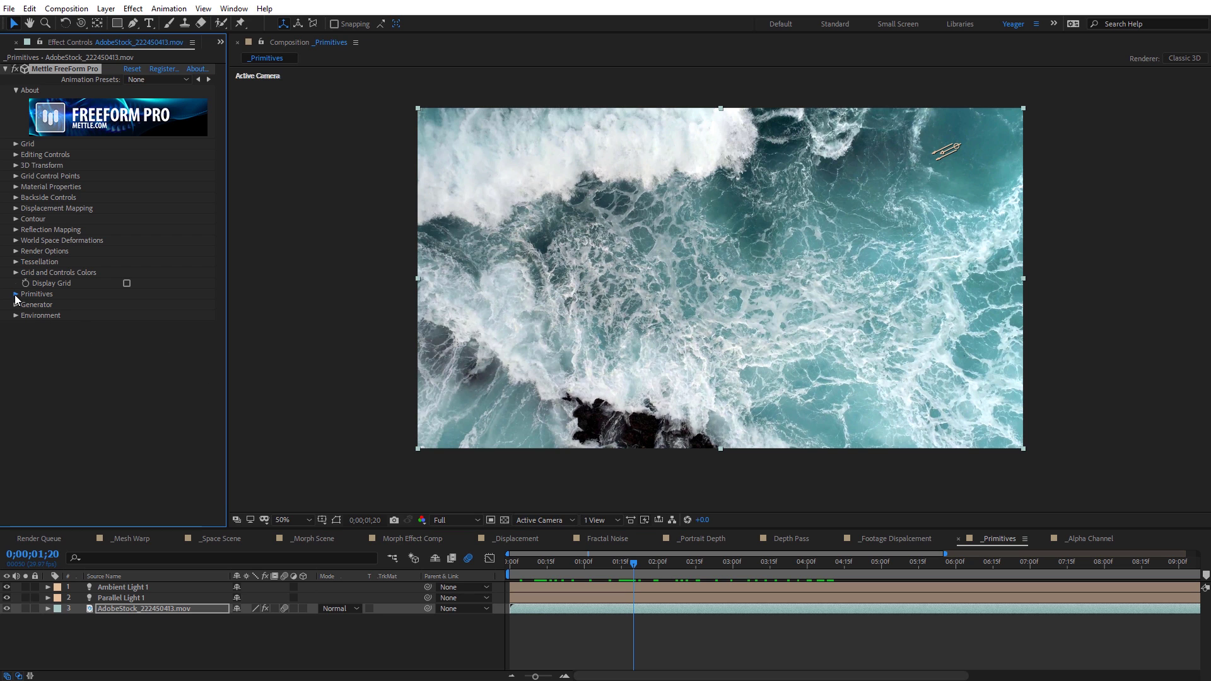
click(170, 306)
click(170, 332)
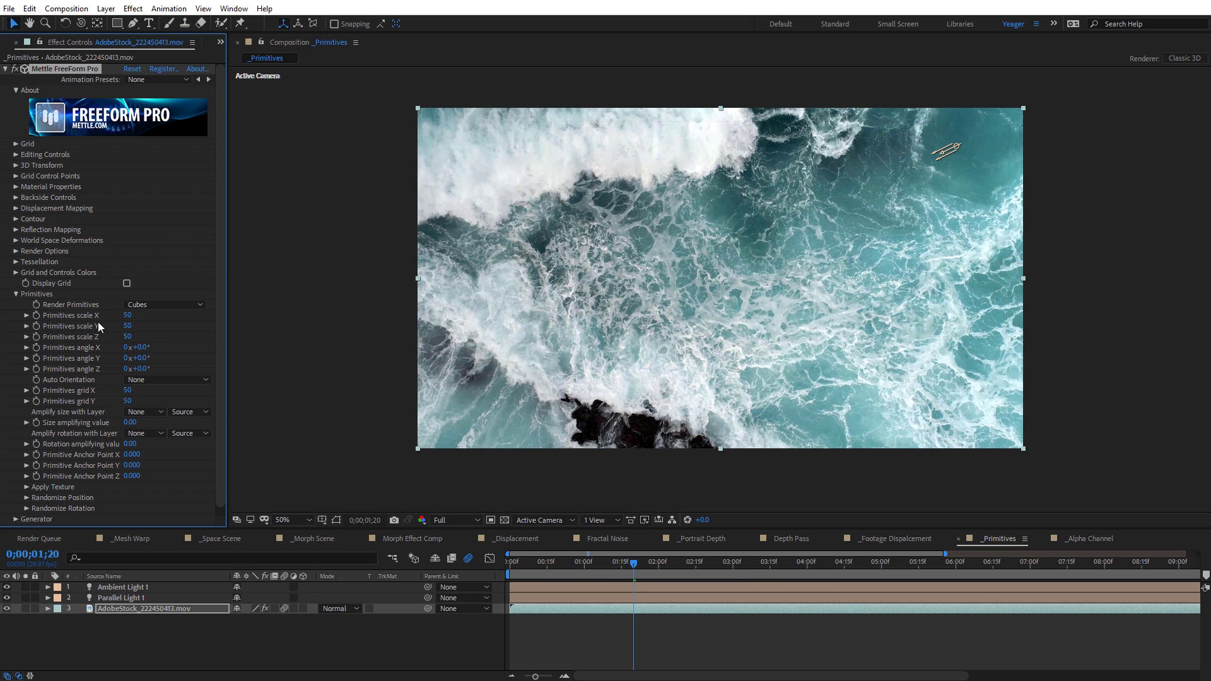
Step: Set Primitives scale X, Y and Z to 7, and inspect the small cubes up close
click(127, 315)
text(7)
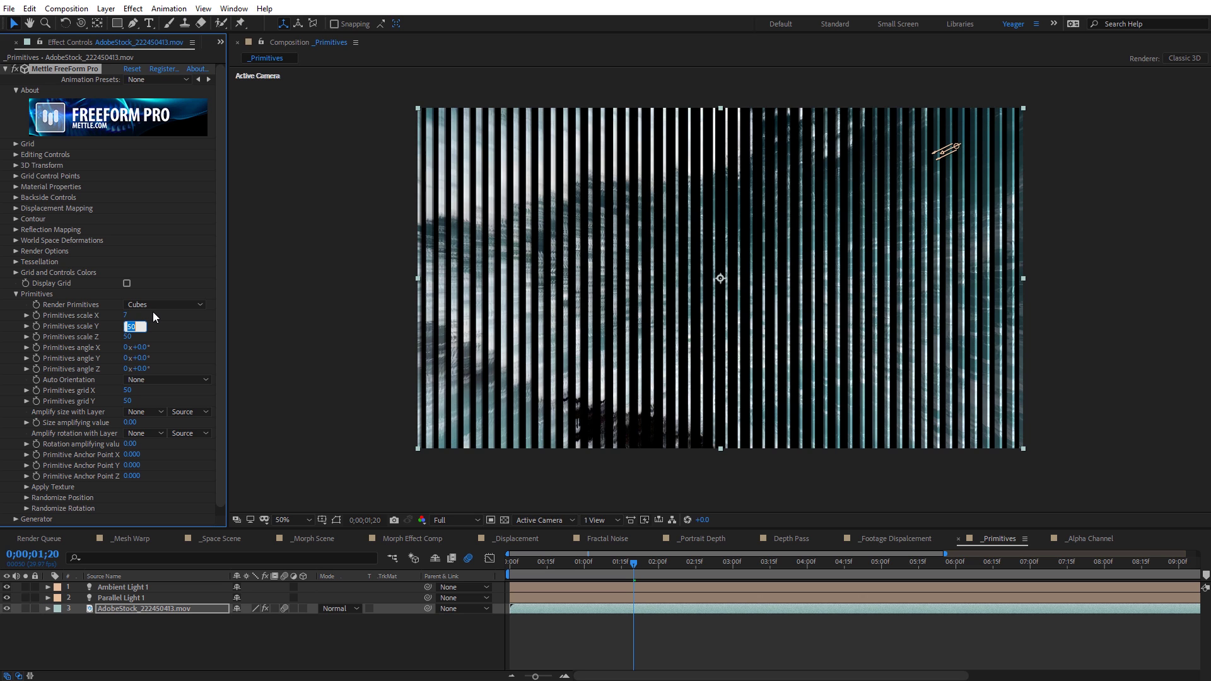
key(Tab)
text(7)
key(Return)
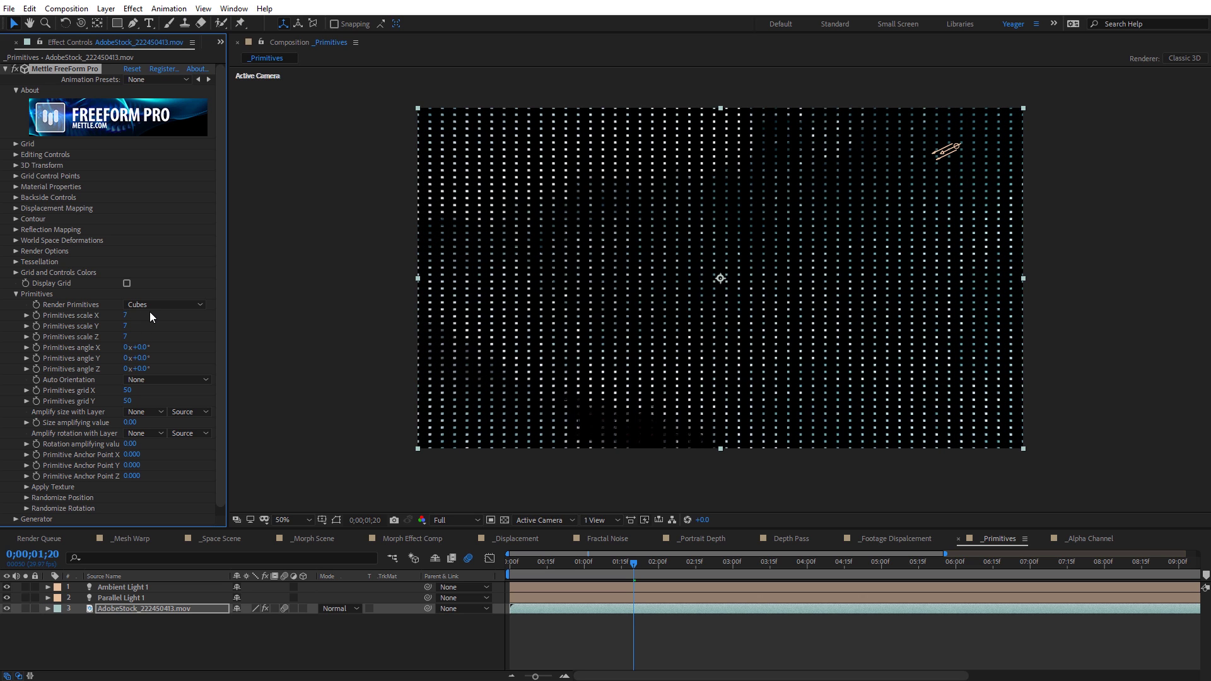
key(slash)
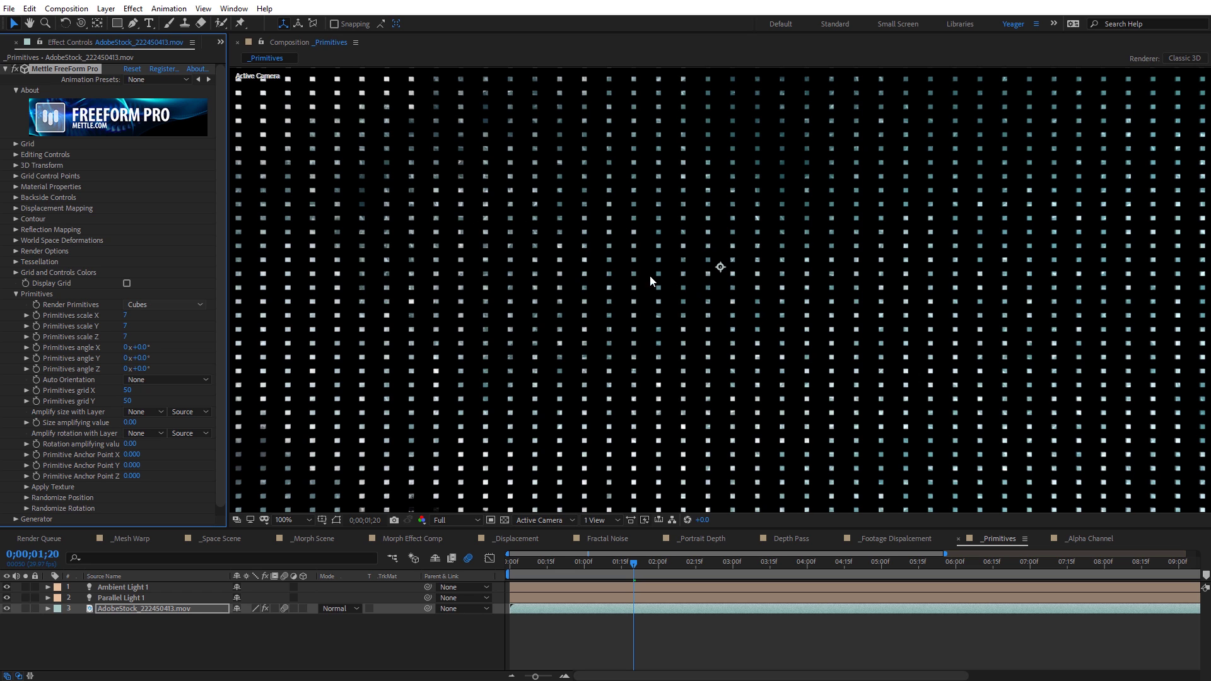
key(period)
key(comma)
key(comma)
key(comma)
key(comma)
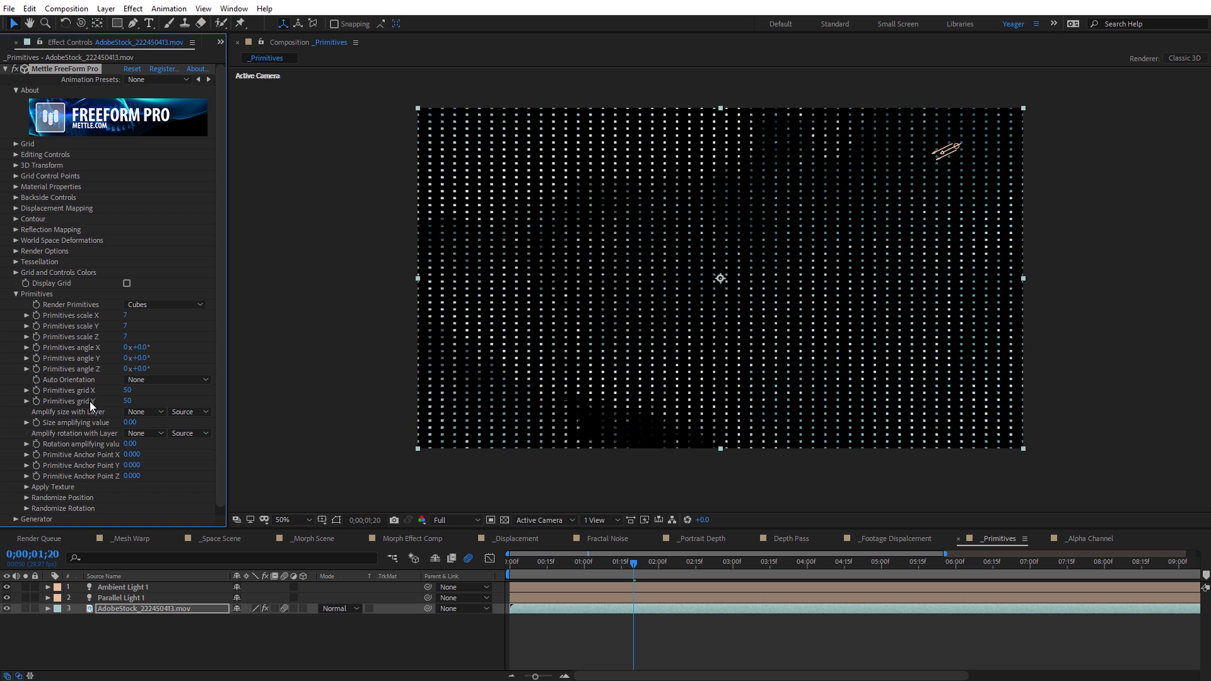
Step: Set Primitives grid X to 200 and Primitives grid Y to 100, and check the denser cubes up close
click(128, 391)
text(200)
key(Return)
click(128, 402)
text(100)
key(Return)
key(period)
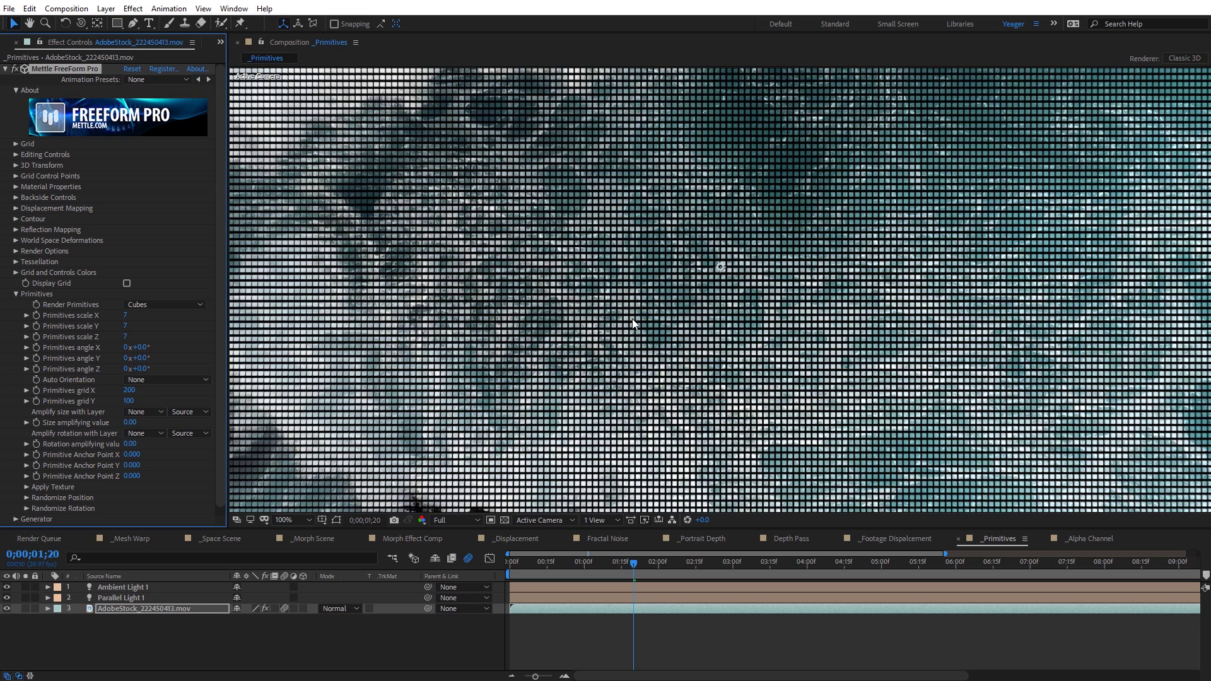
key(comma)
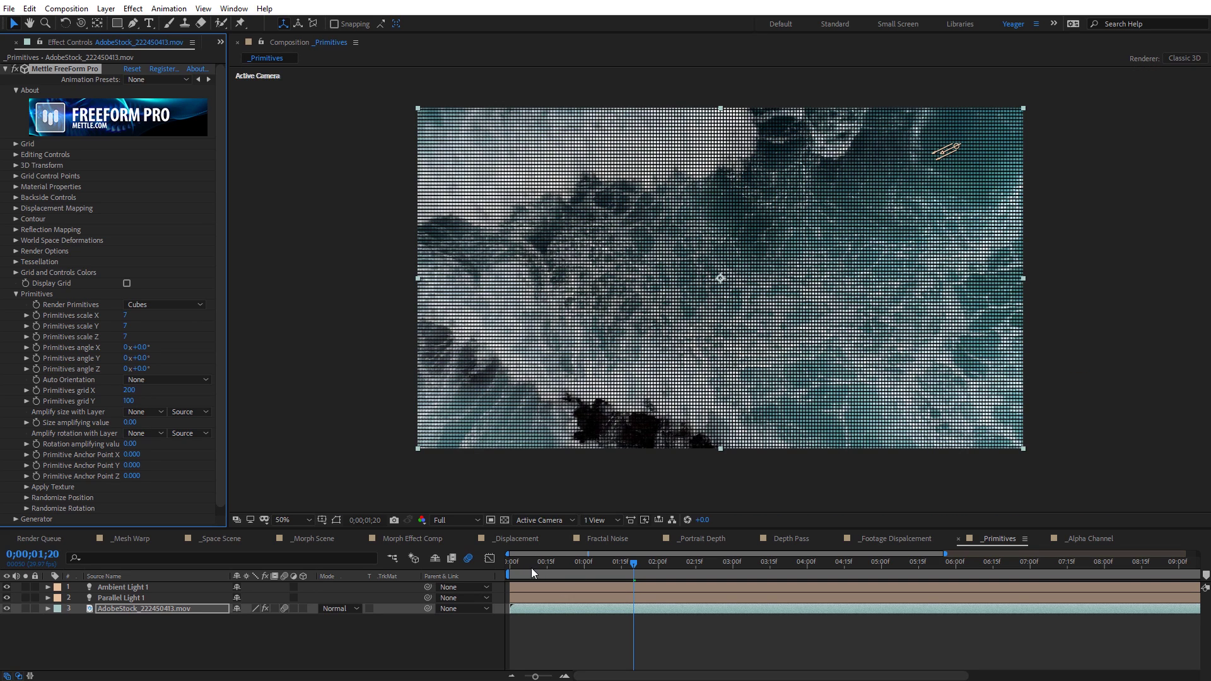
Step: Preview the cube grid in motion, and stop at 0;00;02;00
key(space)
key(space)
drag(640, 541, 659, 541)
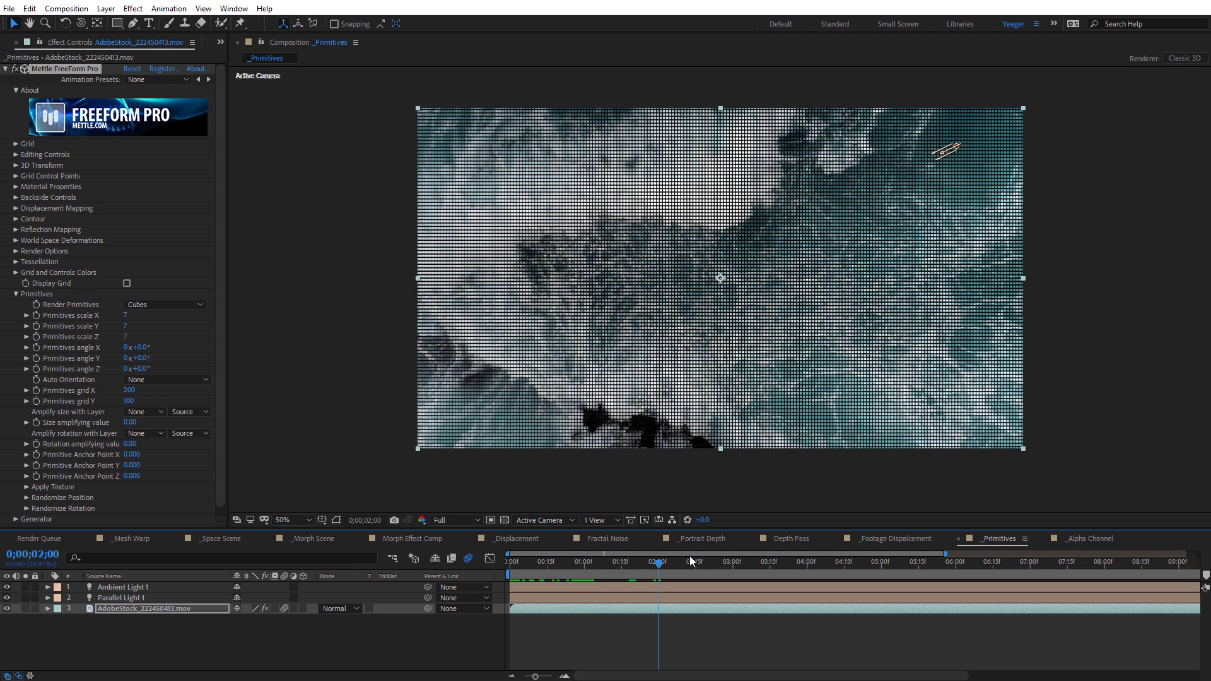
Step: Add a two-node camera with the 50mm preset to the _Primitives comp, and orbit it slightly around the cube grid
right_click(372, 313)
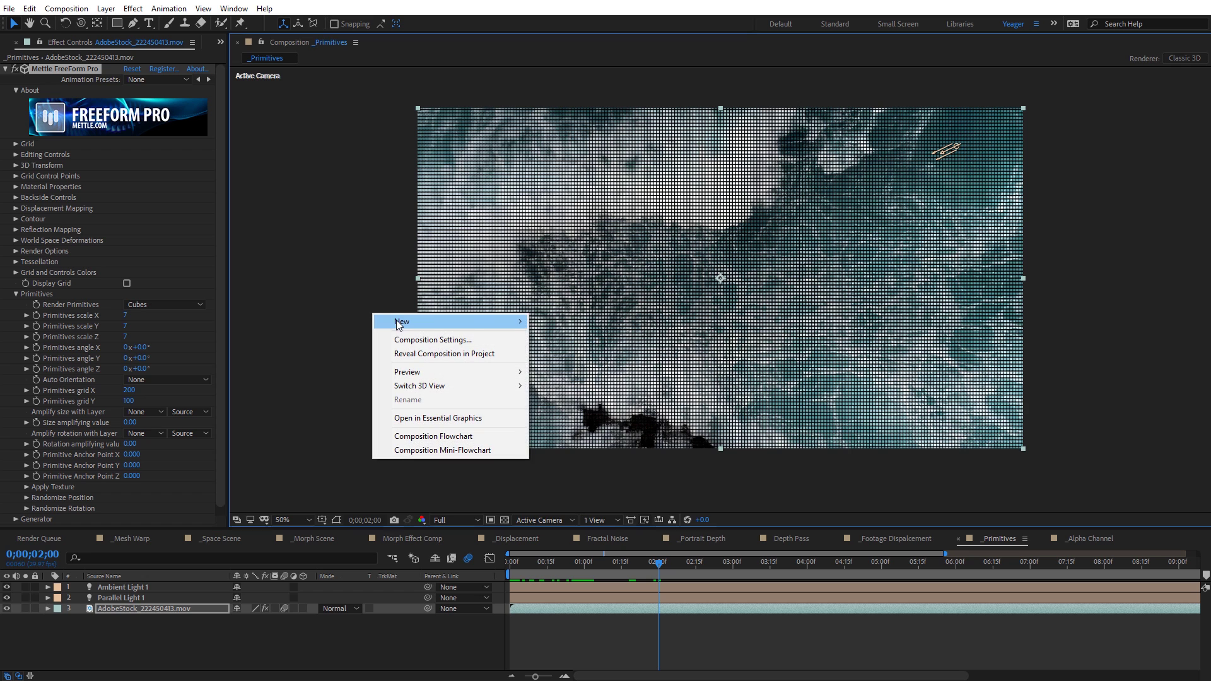
mouse_move(479, 322)
click(593, 380)
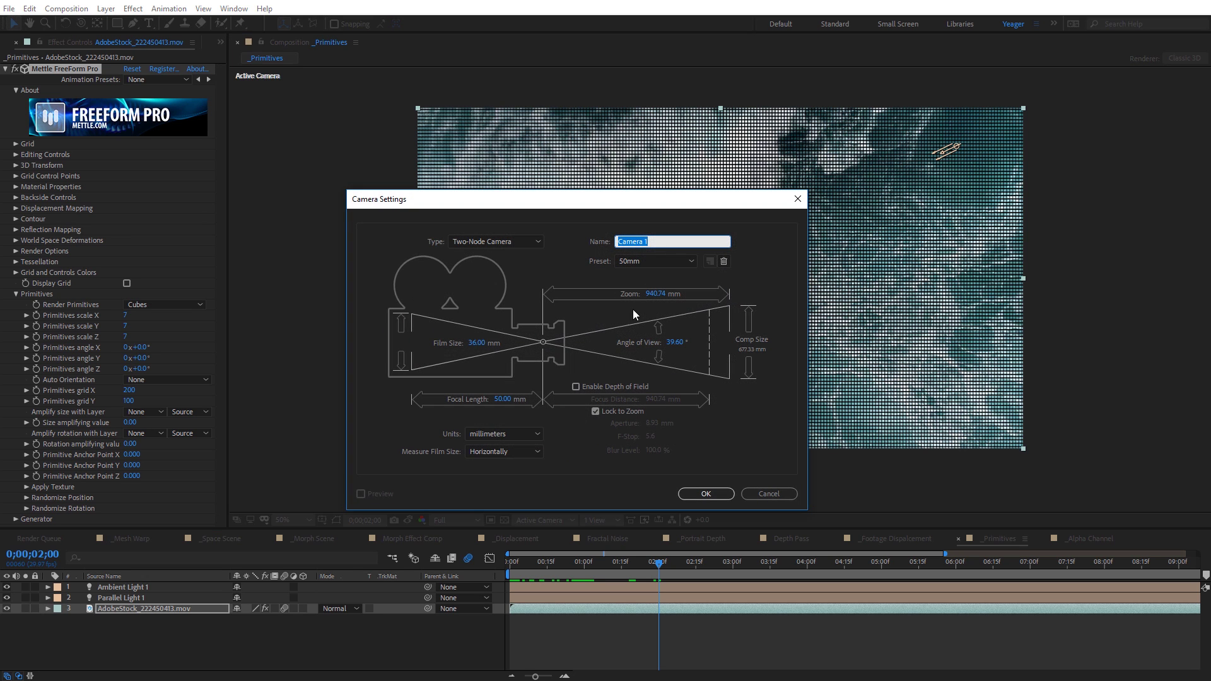
click(706, 494)
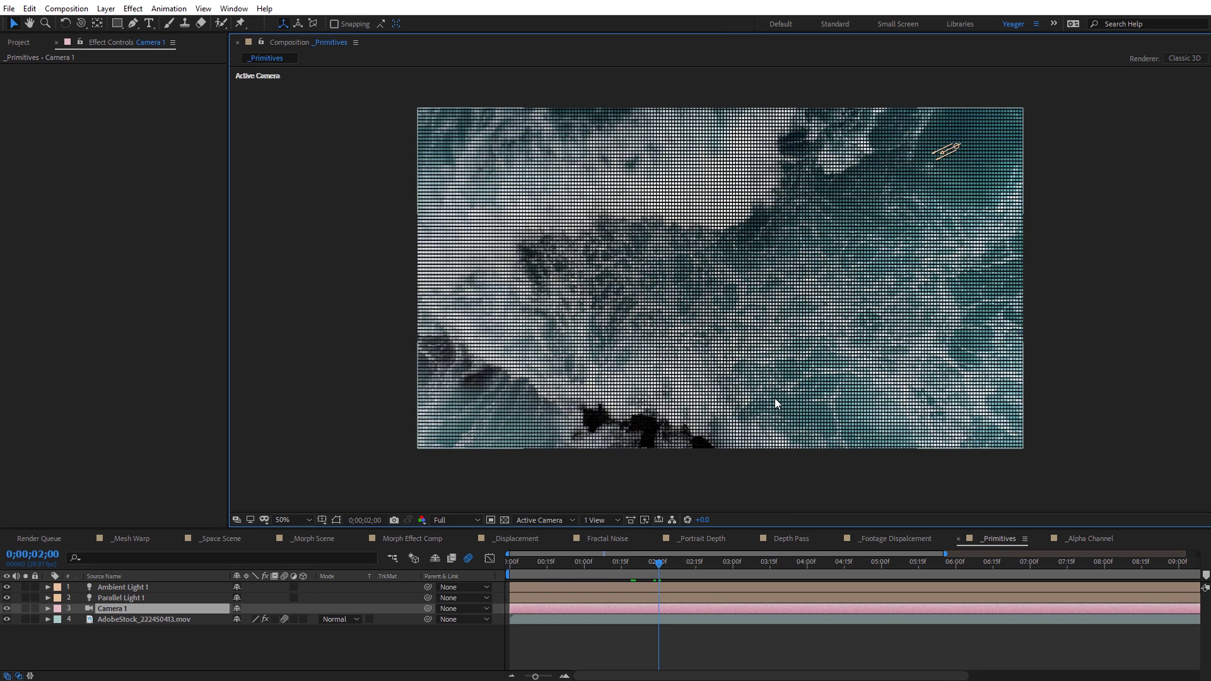
key(c)
mouse_move(767, 351)
mouse_down()
mouse_move(696, 383)
mouse_move(706, 400)
mouse_move(720, 405)
mouse_move(817, 348)
mouse_move(775, 345)
mouse_up()
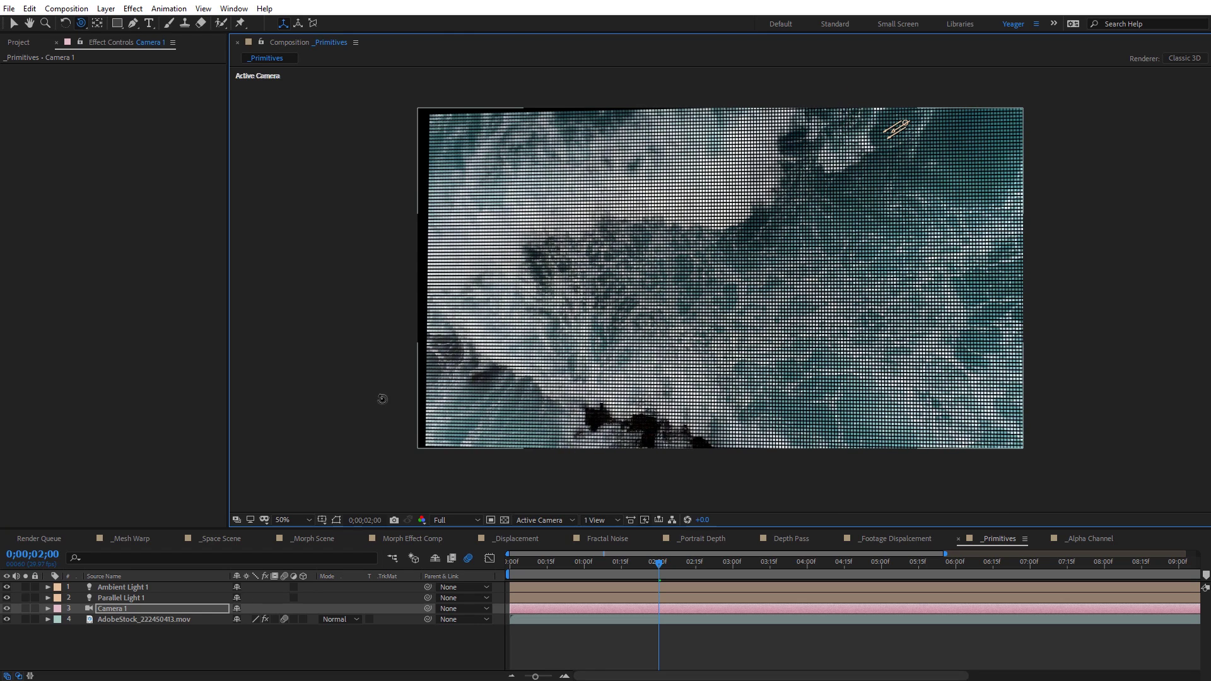
Step: In the ocean footage's Displacement Mapping settings, set the Displacement Layer to 4. AdobeStock_222450413.mov
click(154, 619)
click(220, 381)
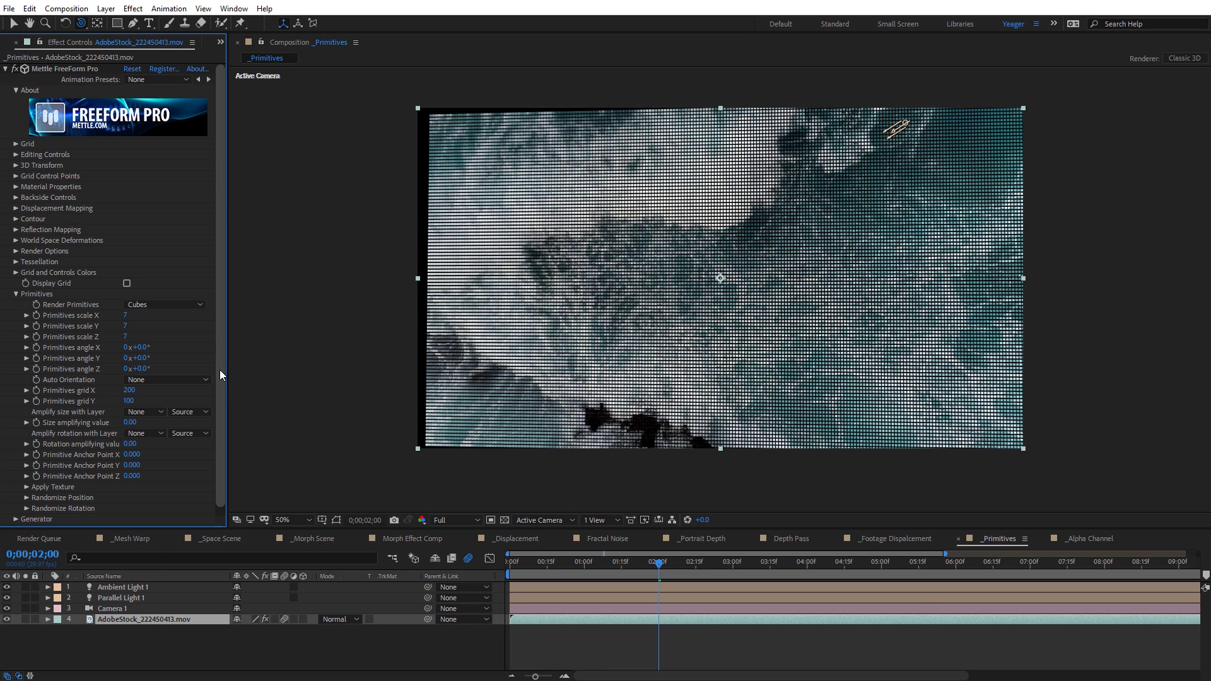
click(15, 208)
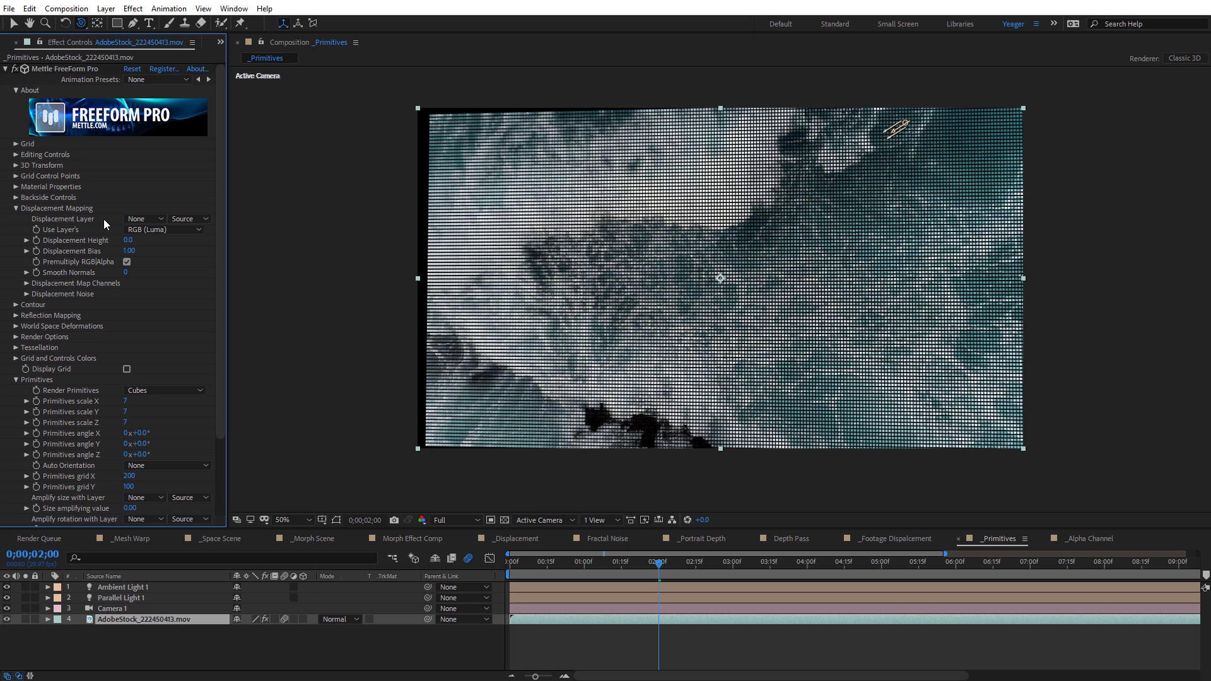
click(156, 220)
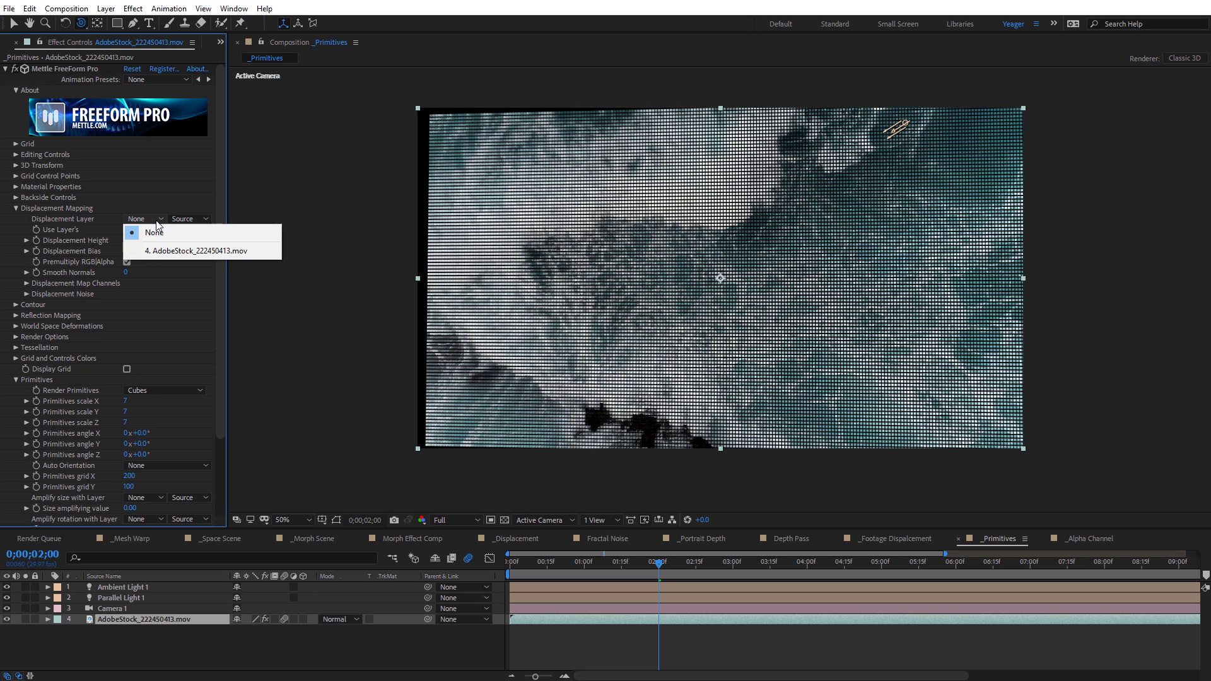
click(171, 251)
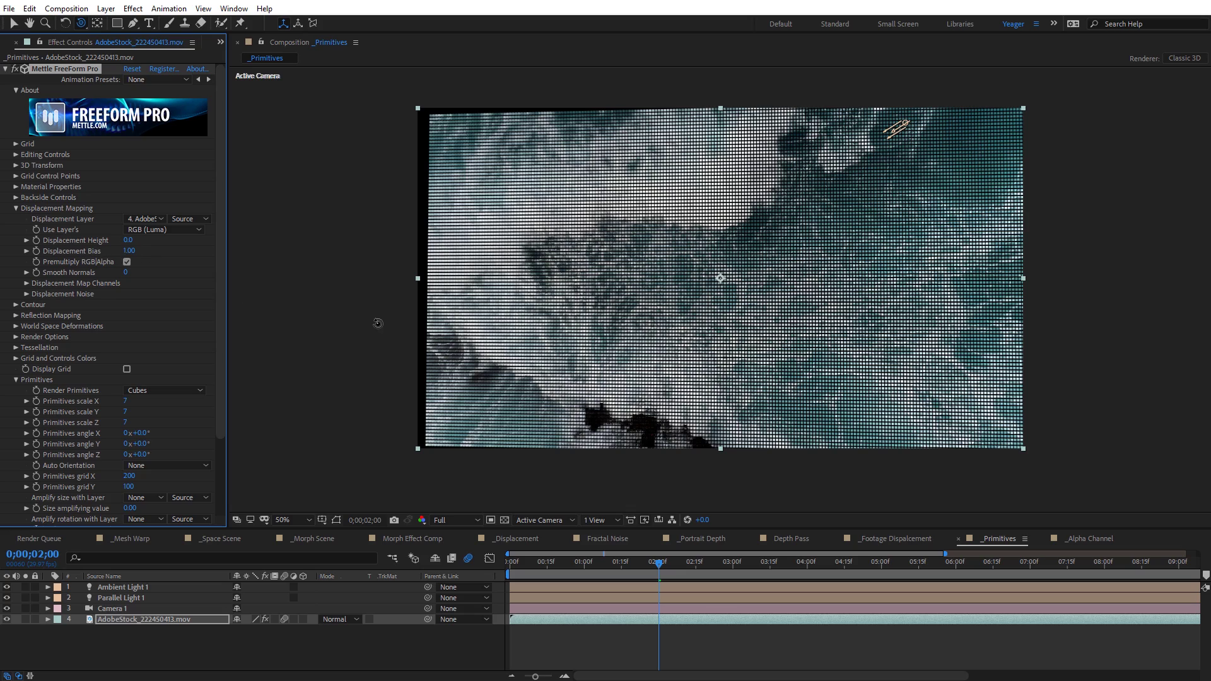
Step: Set the Displacement Height to 80, check the cubes at 0;00;02;19, and raise the height to 270
click(129, 240)
text(15)
key(Return)
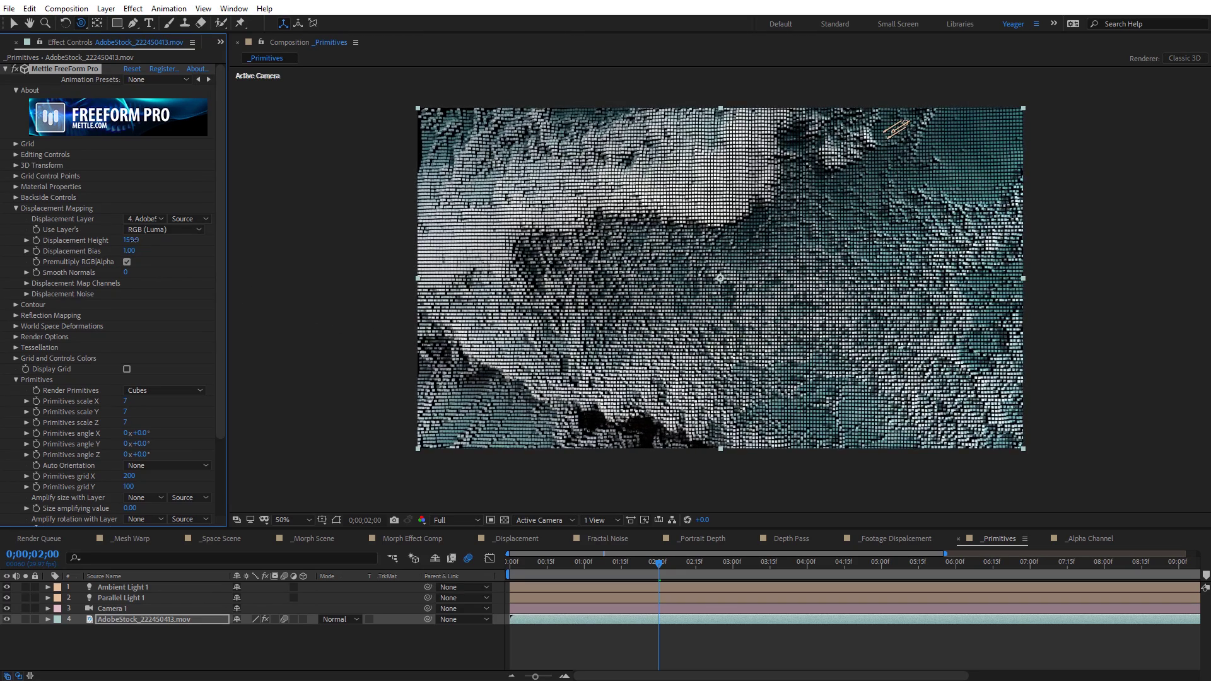
drag(131, 241, 172, 240)
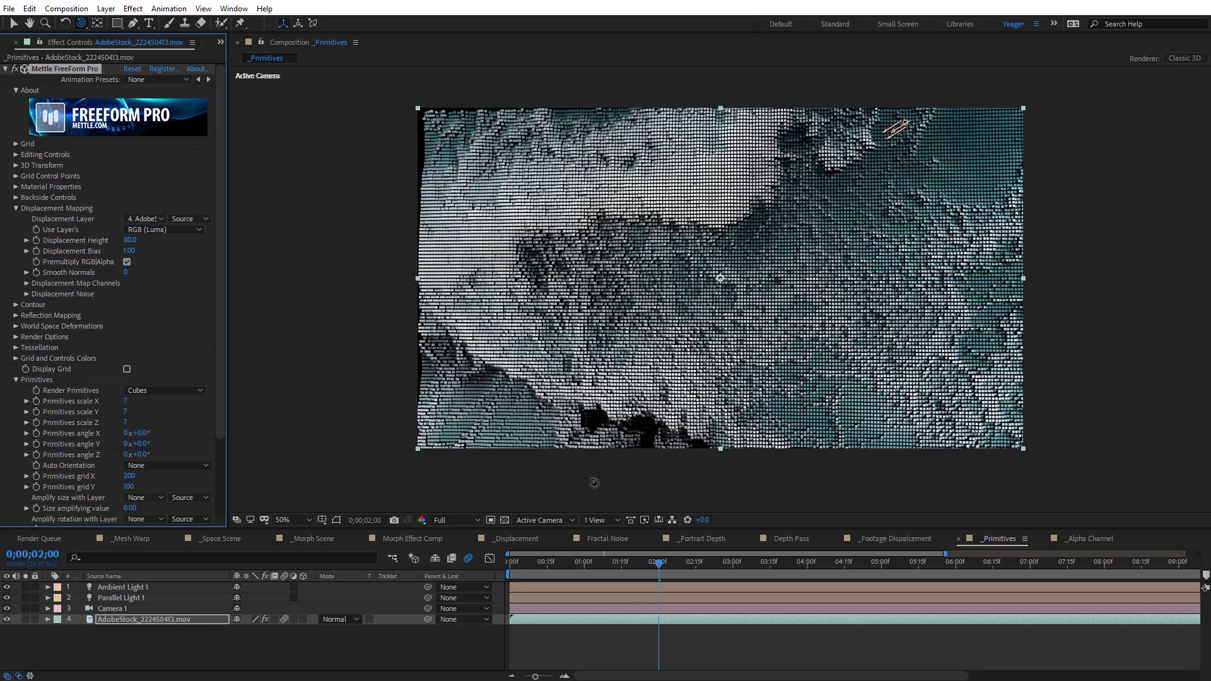
drag(573, 566, 705, 551)
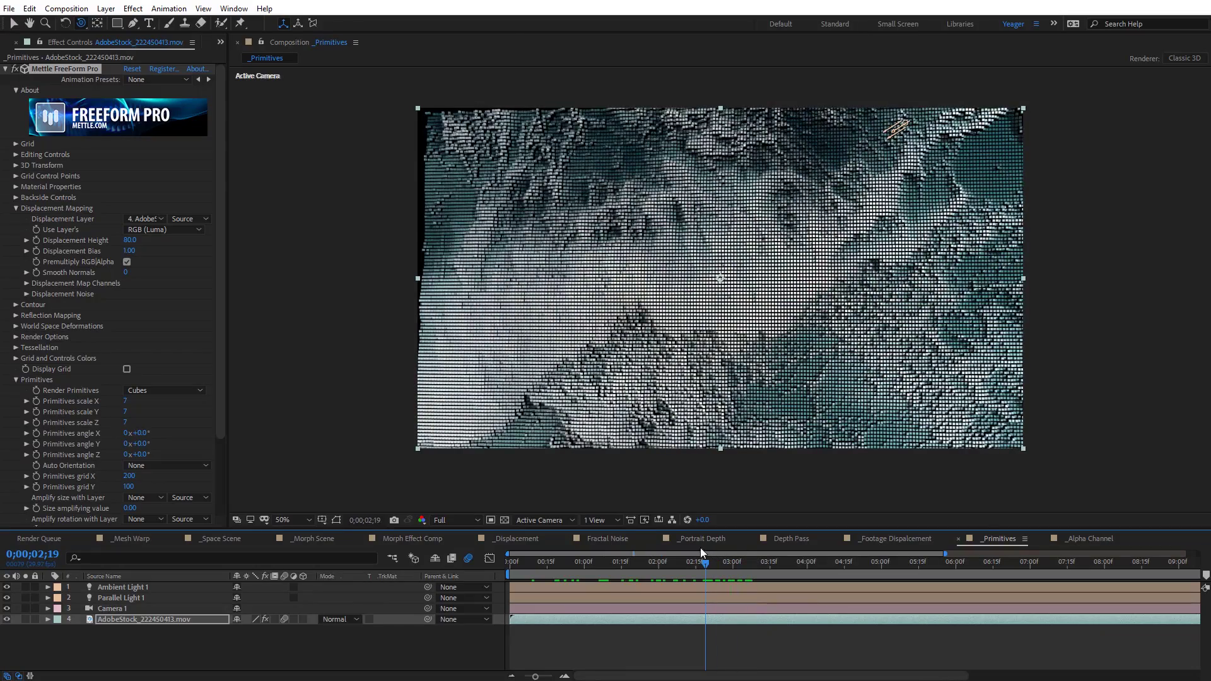
drag(128, 246, 138, 244)
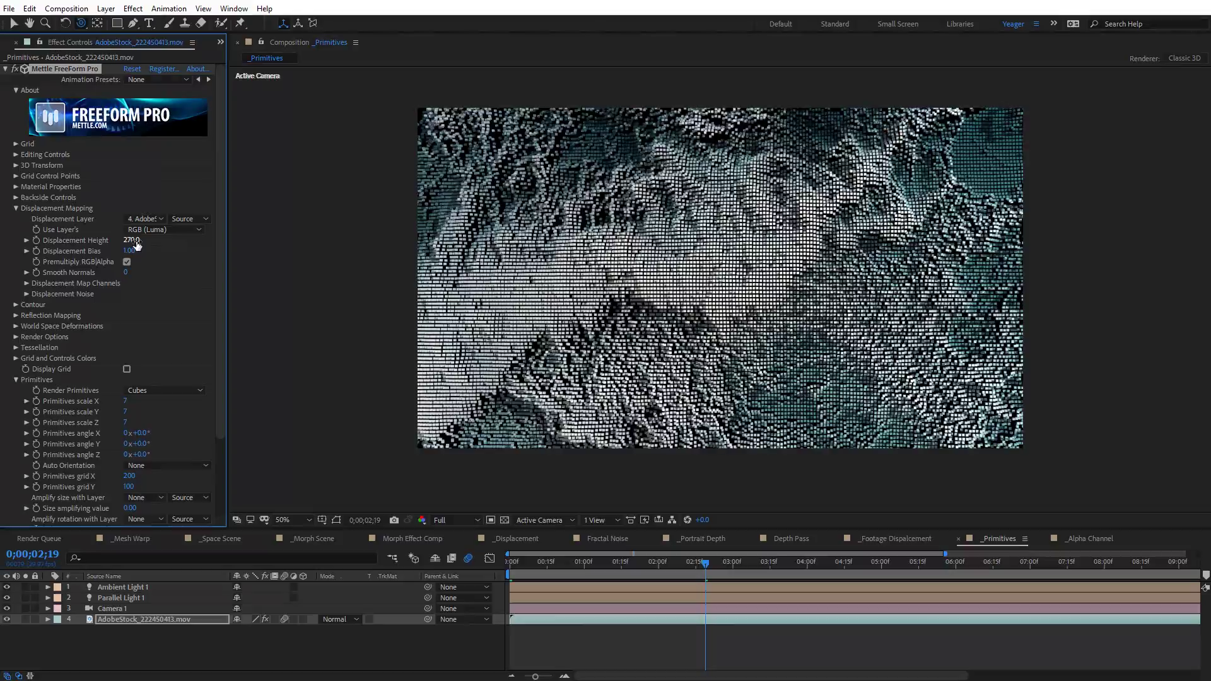
Step: Preview the displaced cubes in motion, and scrub to 0;00;01;20
key(space)
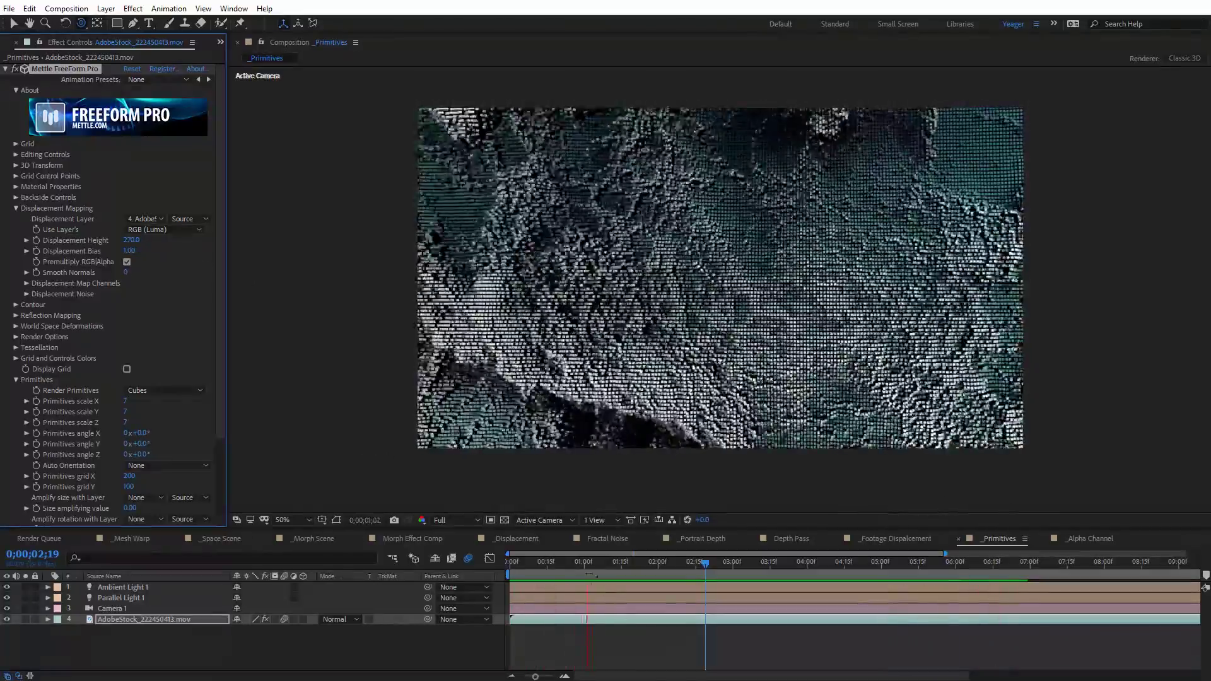
click(579, 563)
drag(579, 573, 634, 563)
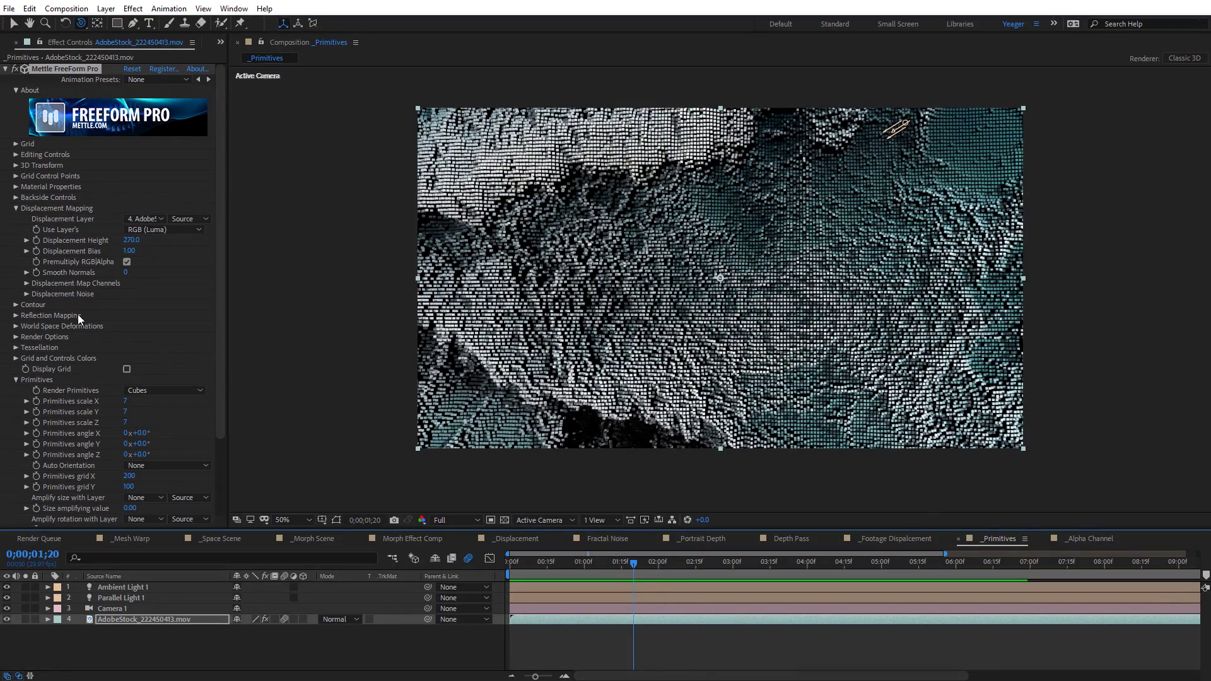
Step: In the Contour settings, set the Pre-blur Layer to Displacement Map with a Pre-blur Radius of 31, and preview the cubes in motion
click(16, 304)
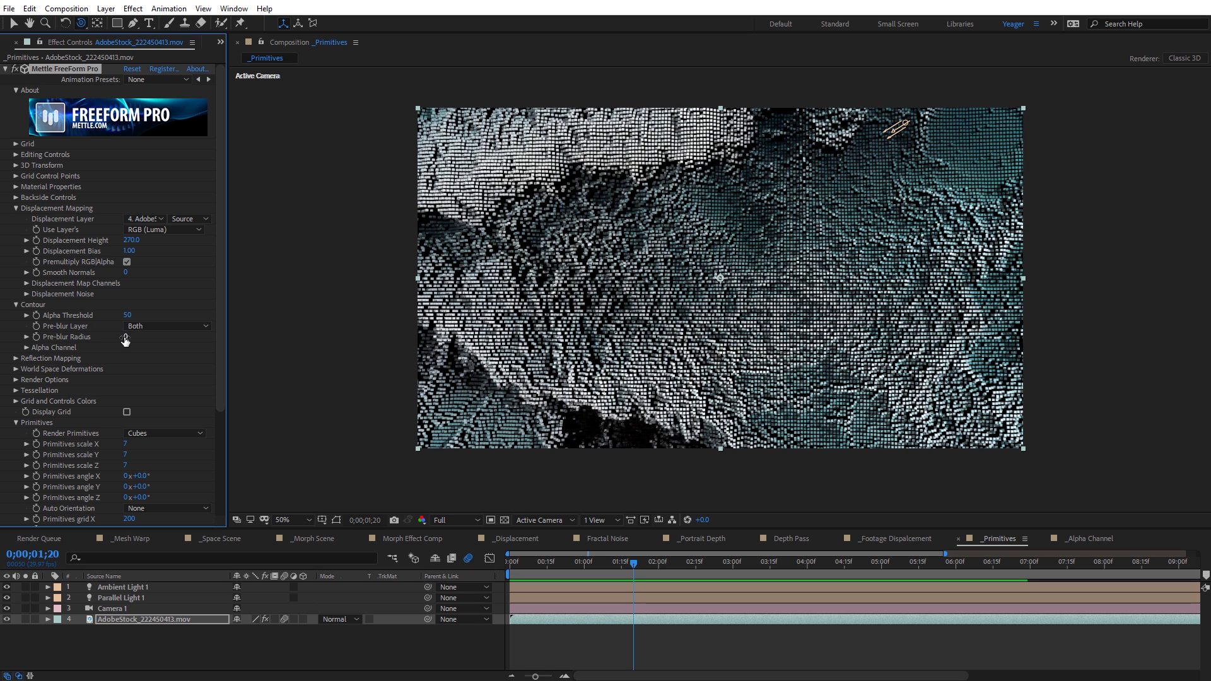
mouse_move(130, 337)
mouse_down()
mouse_move(143, 339)
mouse_move(114, 343)
mouse_up()
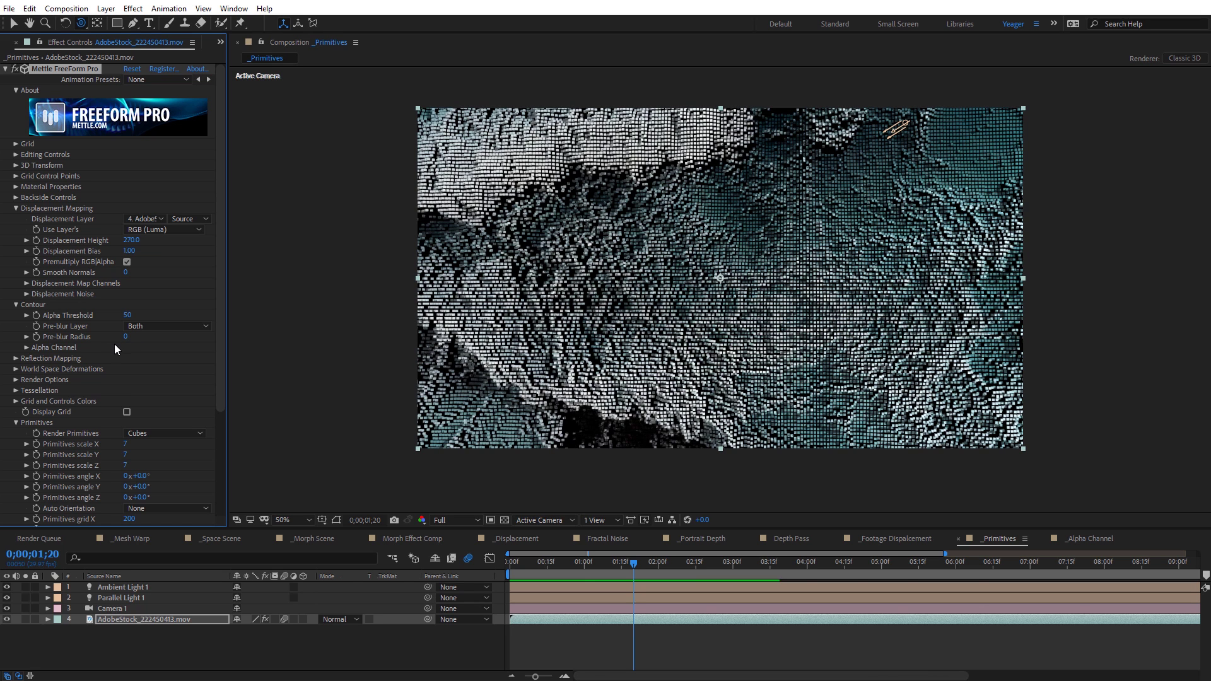
click(142, 326)
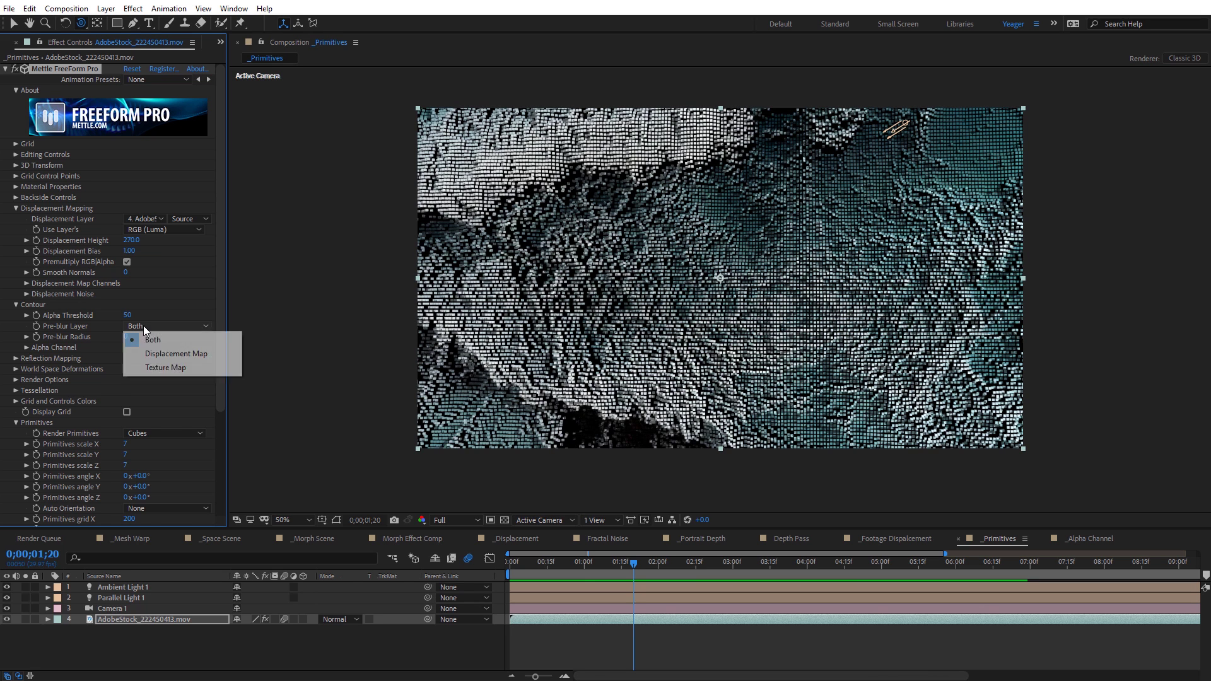
click(165, 355)
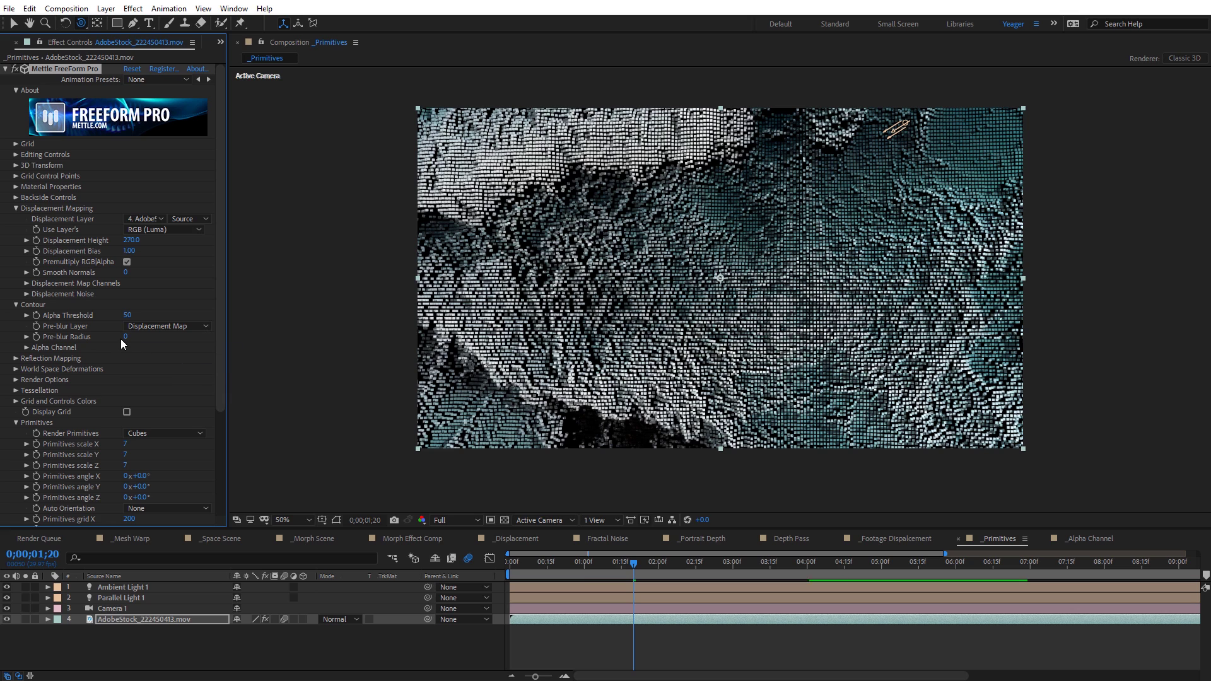
drag(129, 336, 145, 336)
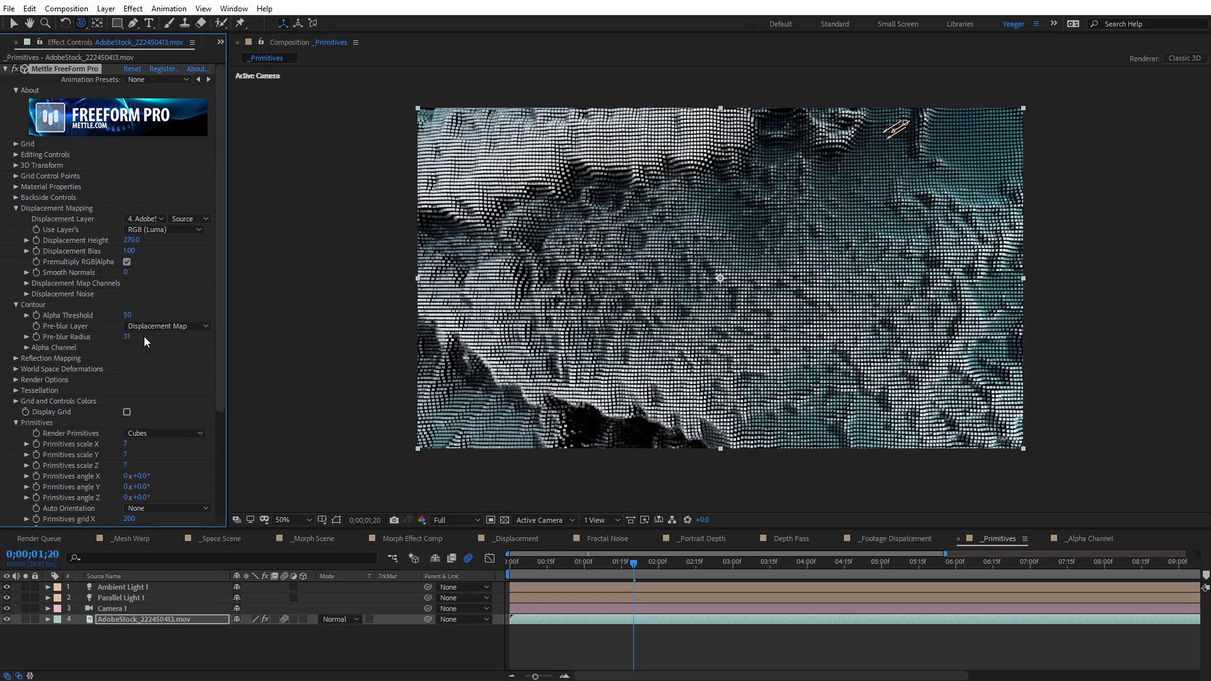
key(space)
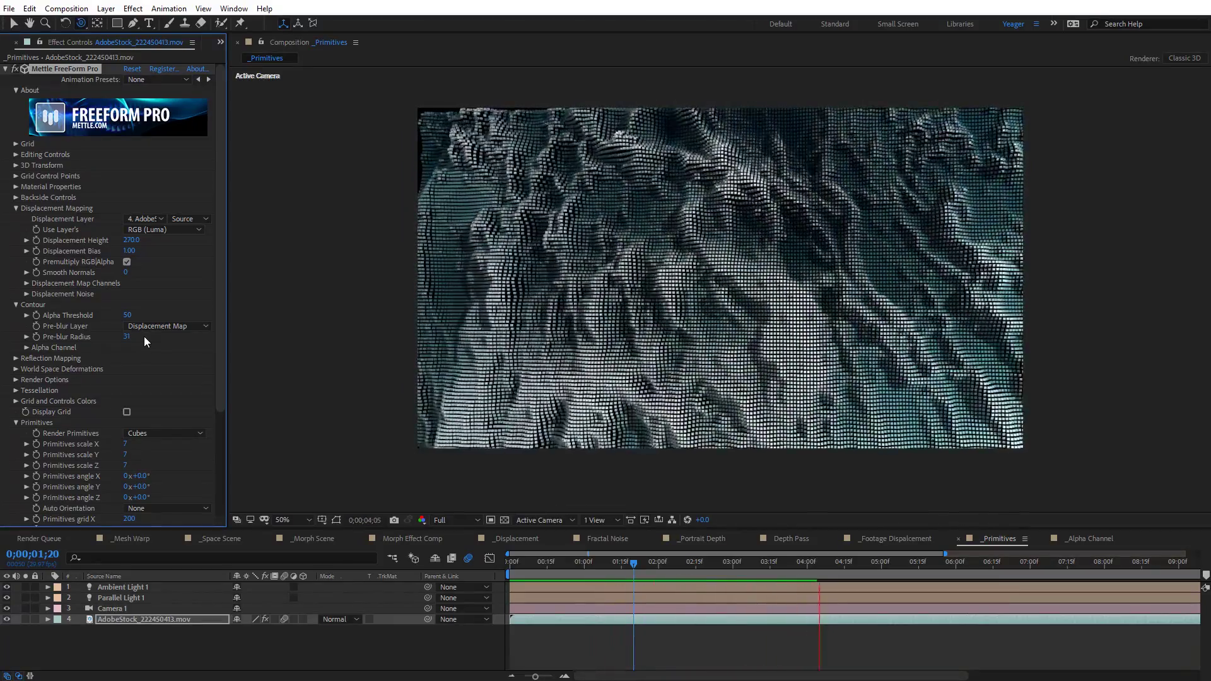
key(space)
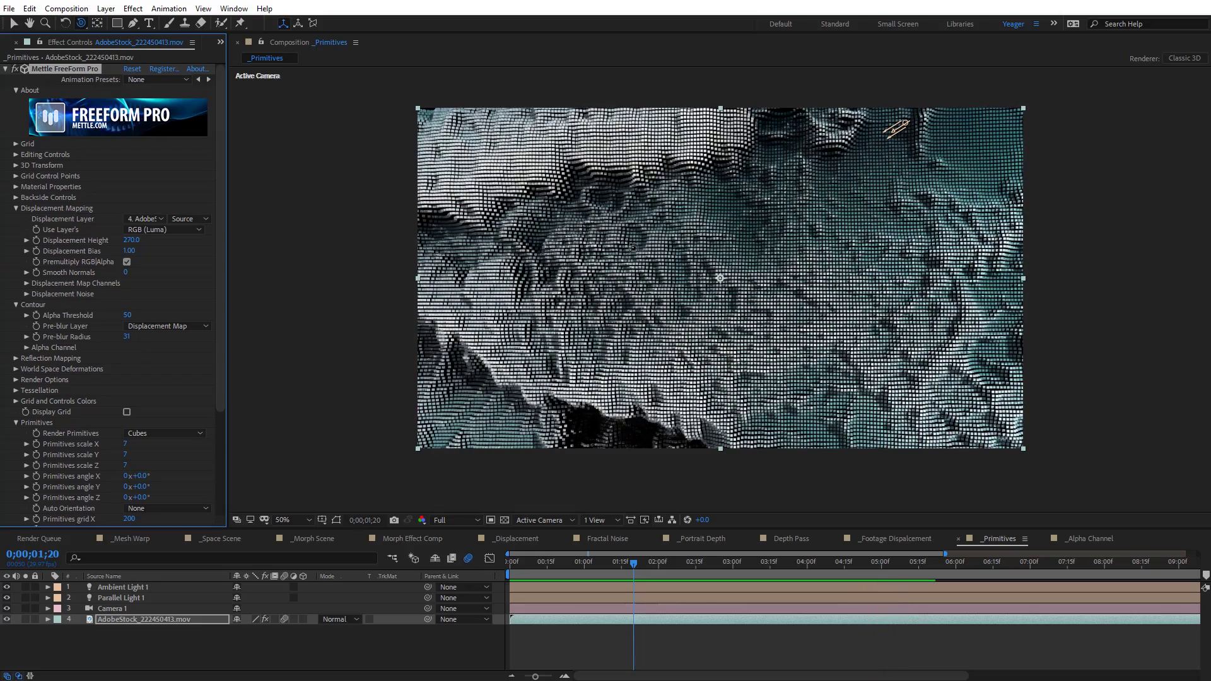
Step: Orbit the camera around the displaced cubes and raise the Displacement Height to 650
drag(896, 128, 412, 206)
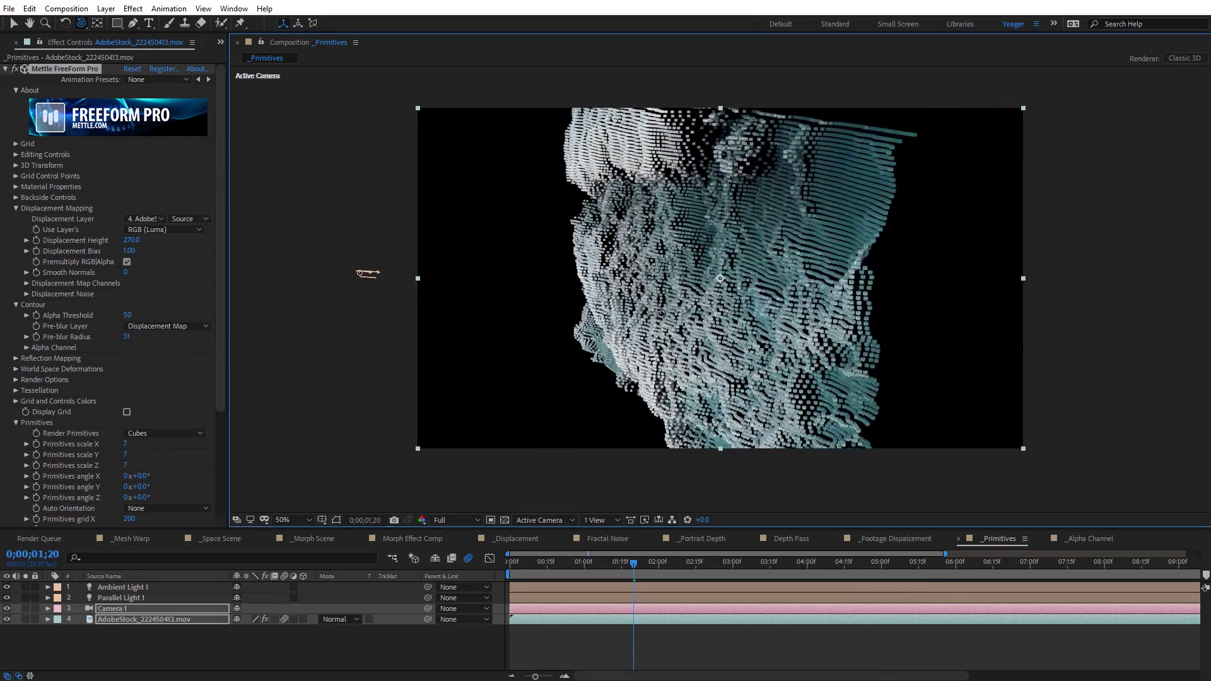
drag(480, 430, 1090, 183)
drag(133, 241, 479, 242)
drag(1090, 183, 769, 88)
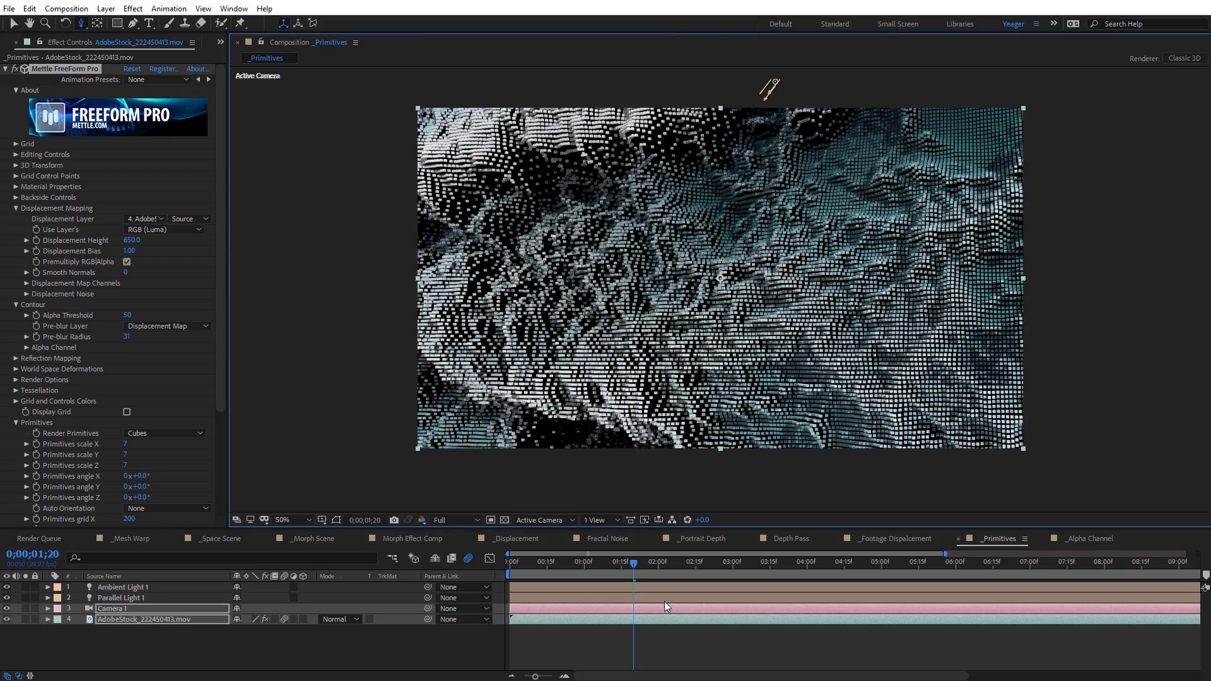
Step: In the primitives' Randomize Position settings, set the Displacement Axis to Z Only and try adjusting the Displacement Amplitude
drag(221, 376, 219, 497)
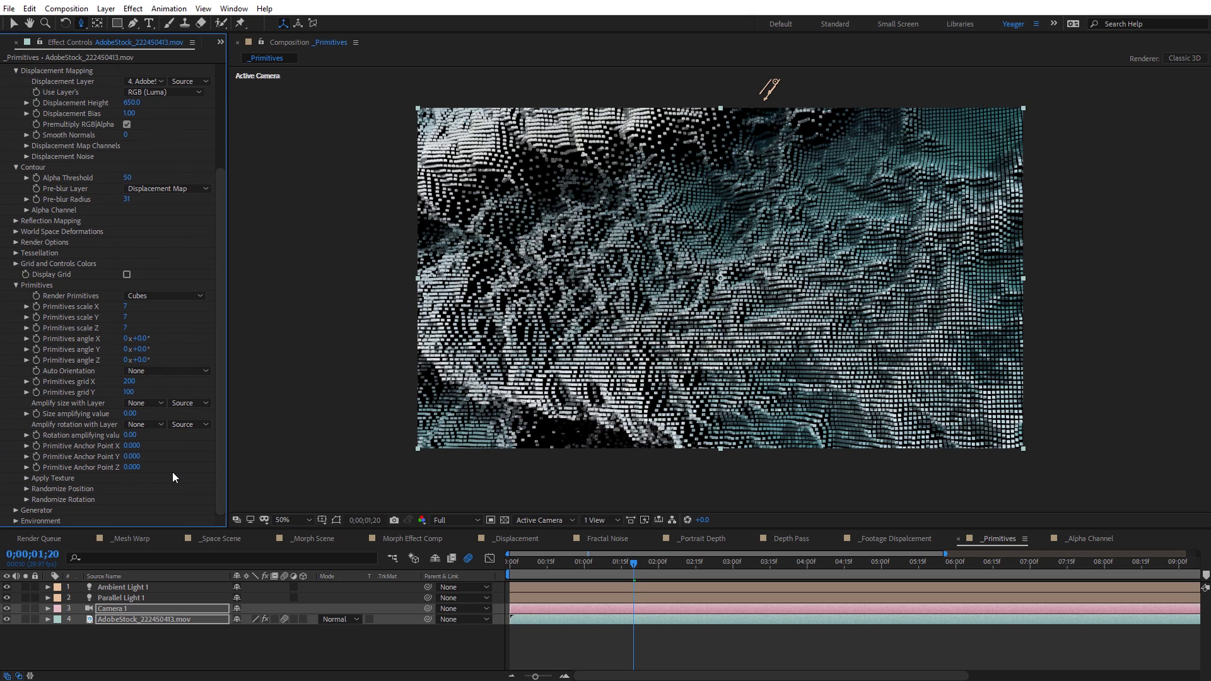
click(25, 489)
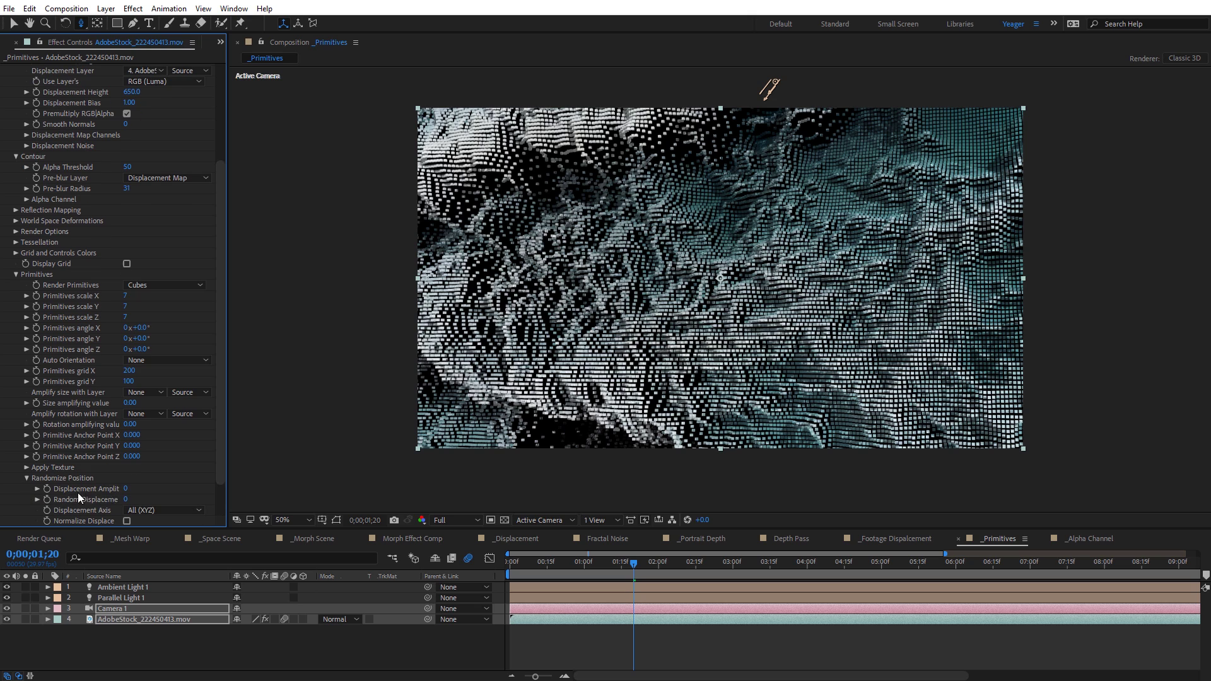
scroll(217, 445, down, 2)
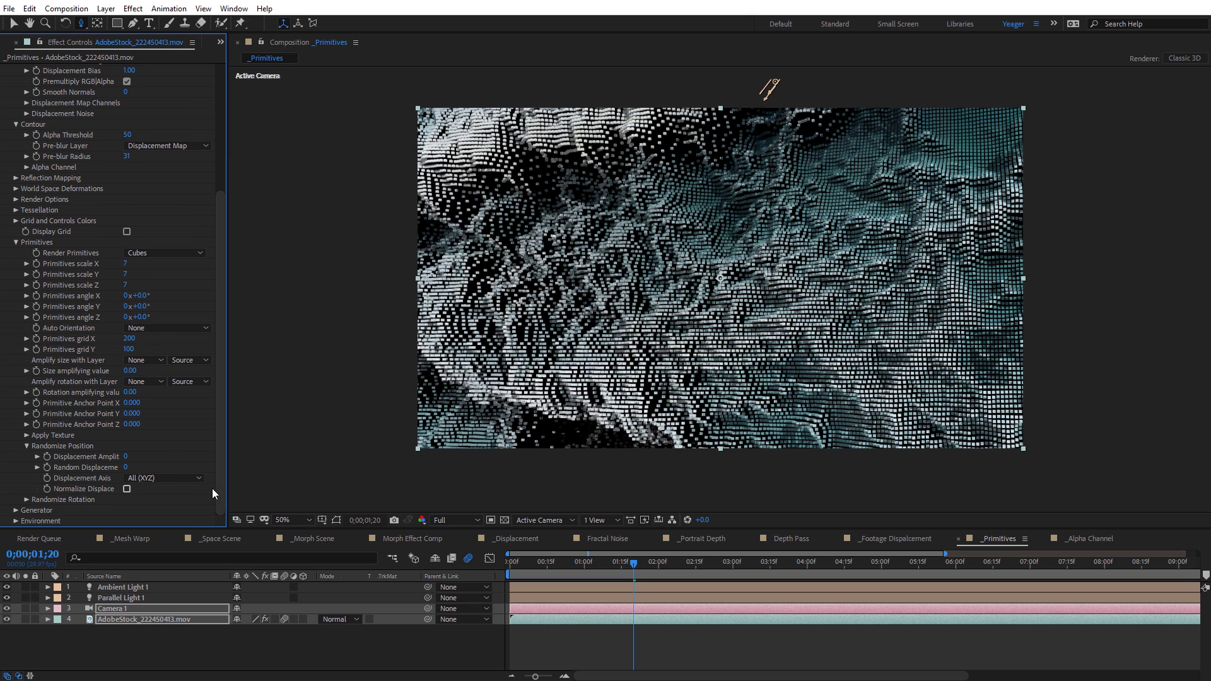
click(135, 478)
click(156, 533)
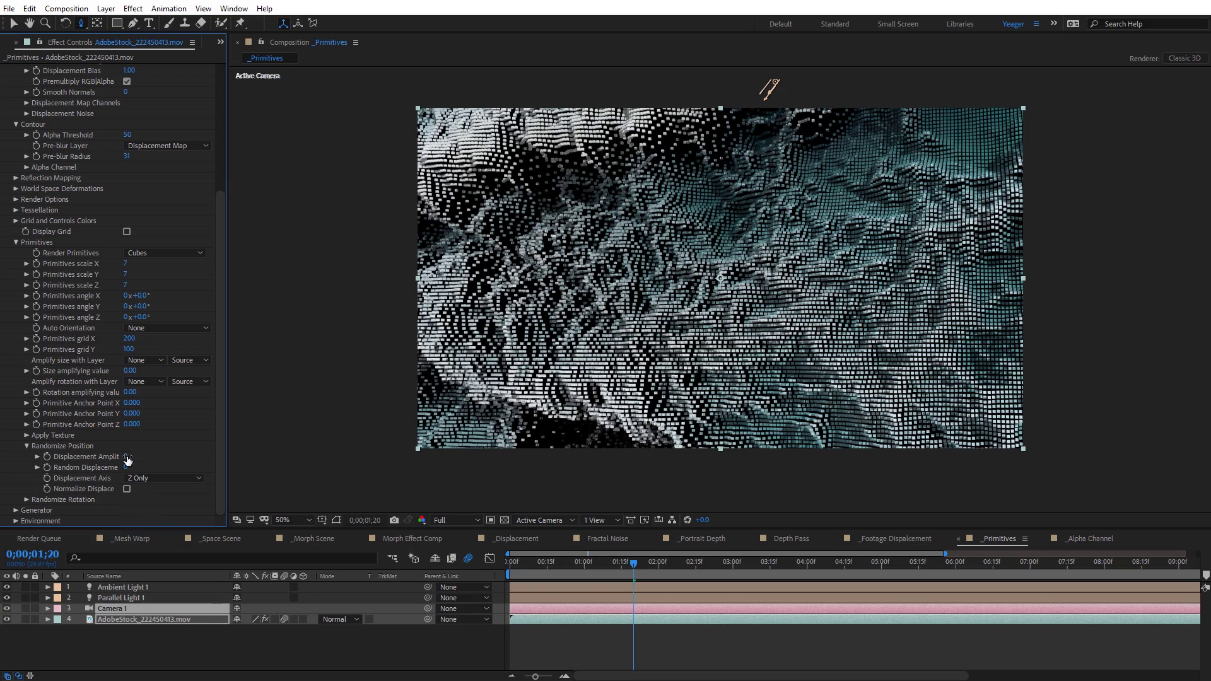
mouse_move(129, 456)
mouse_down()
mouse_move(204, 449)
mouse_move(120, 457)
mouse_move(144, 457)
mouse_move(124, 467)
mouse_up()
Step: Switch the rendered primitives to Tetrahedrons at 100% magnification, switch them to Octahedrons, and open the list of shapes again
click(158, 253)
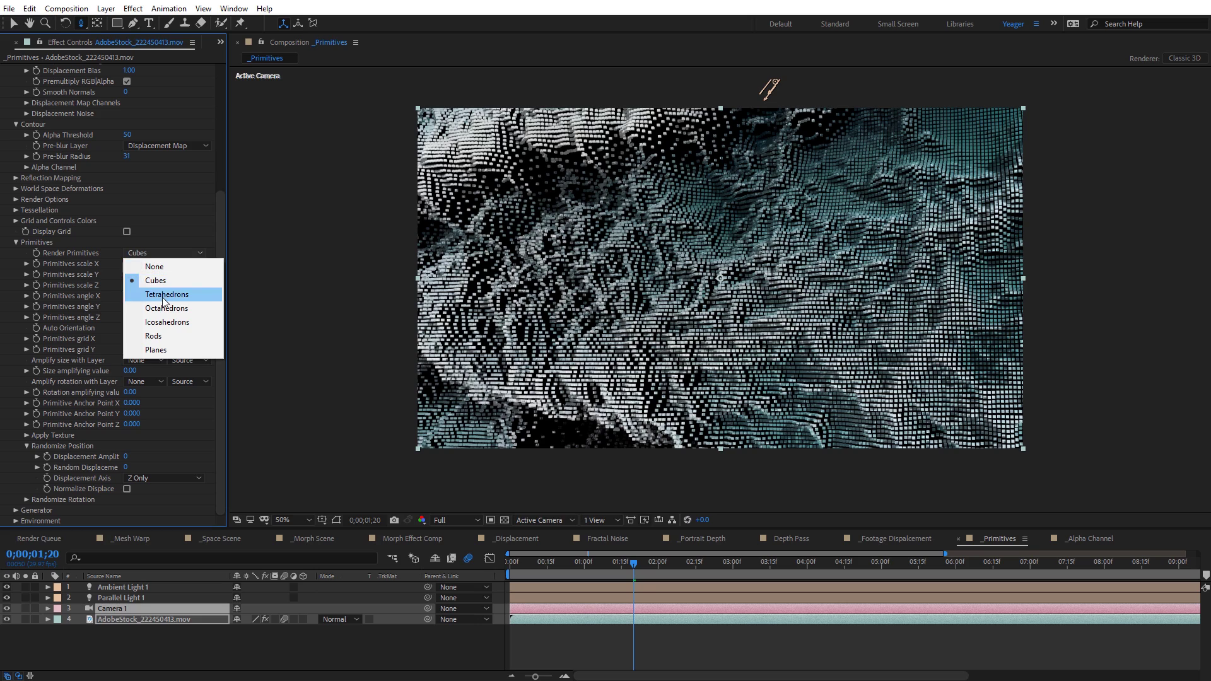
click(161, 294)
key(slash)
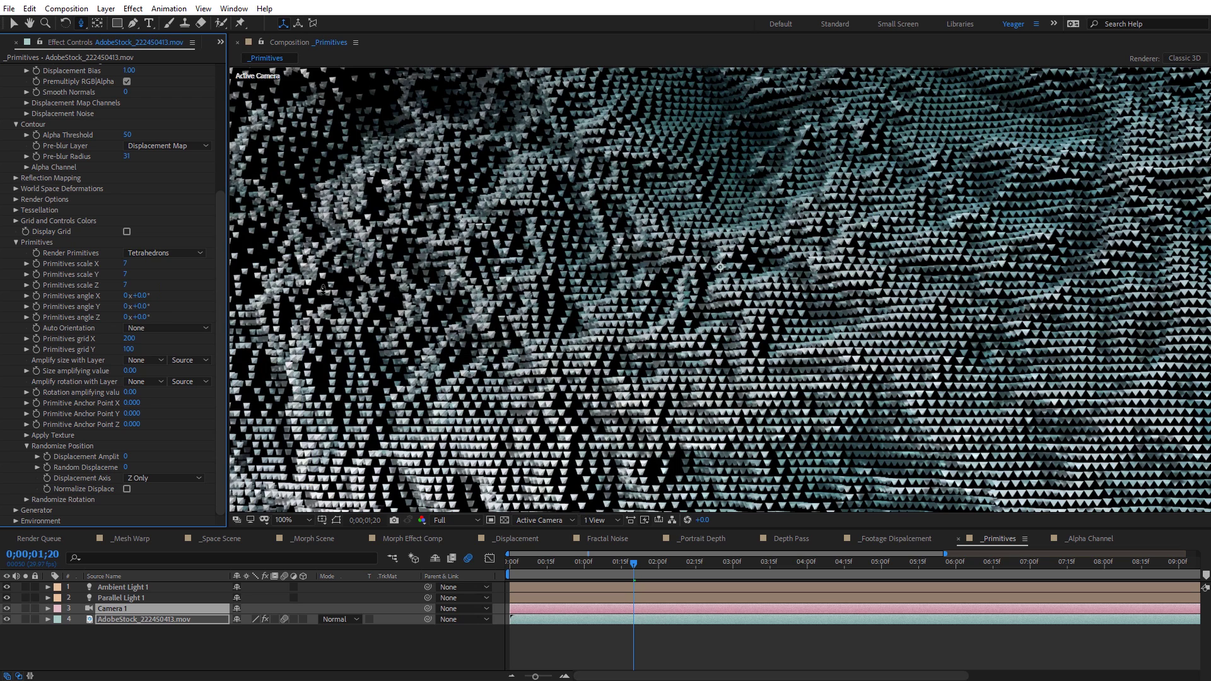
click(180, 255)
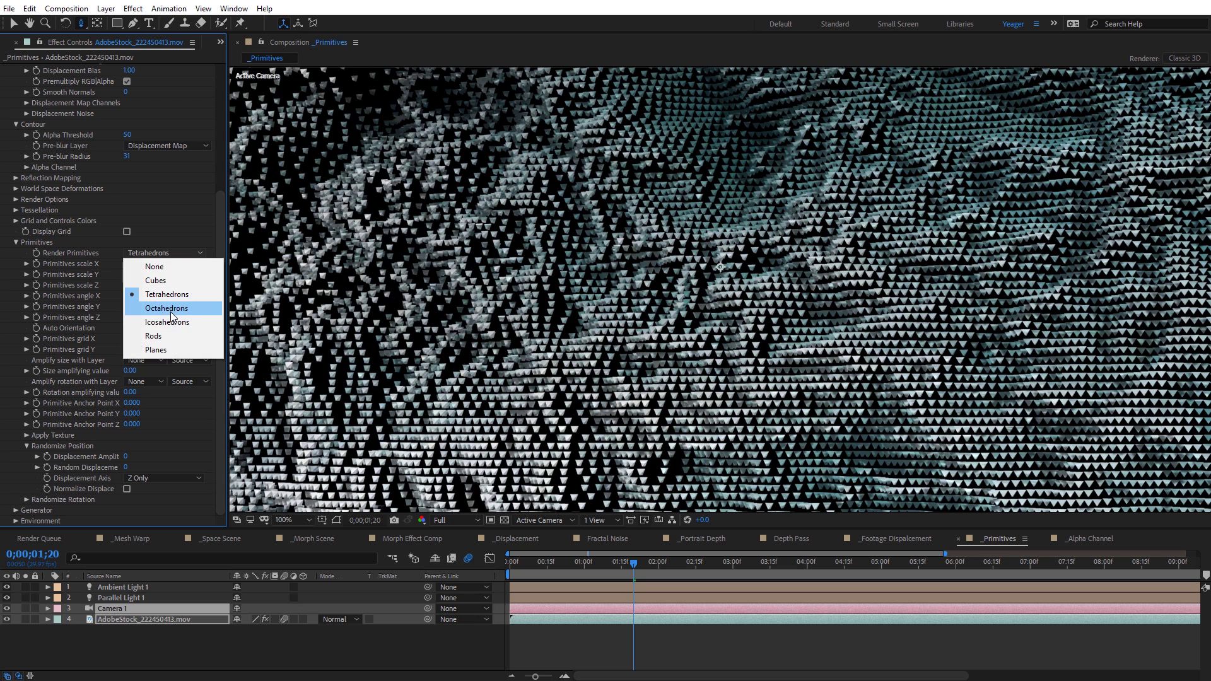
click(171, 309)
click(173, 252)
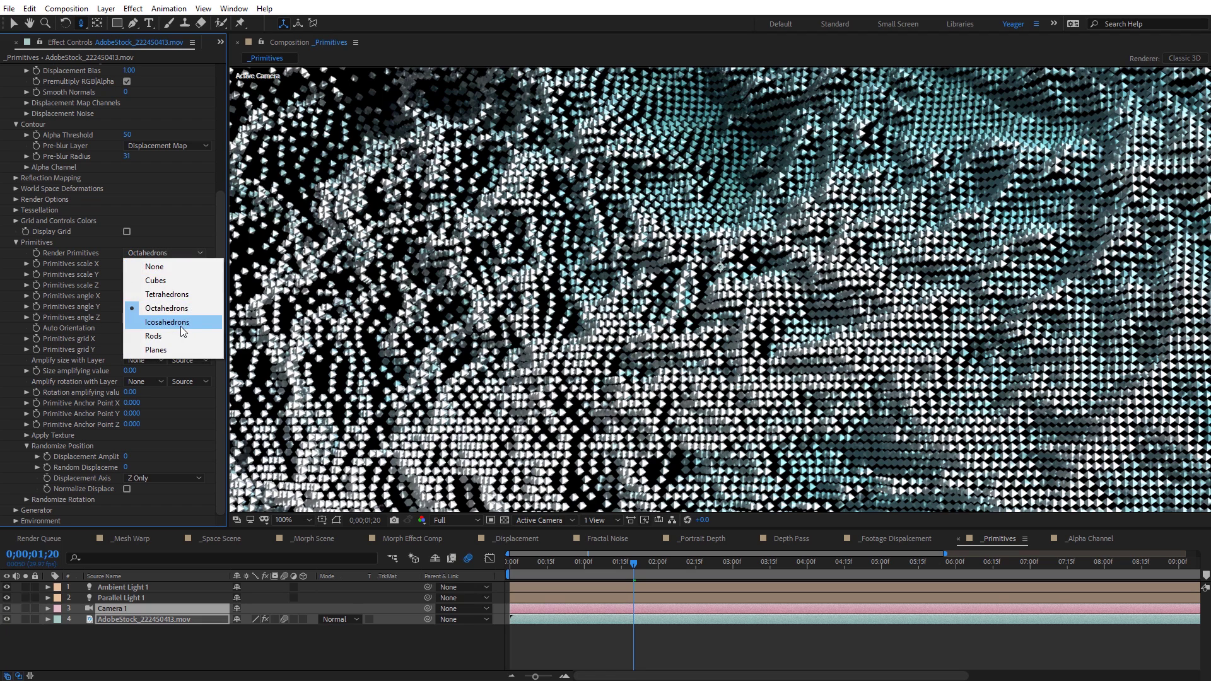
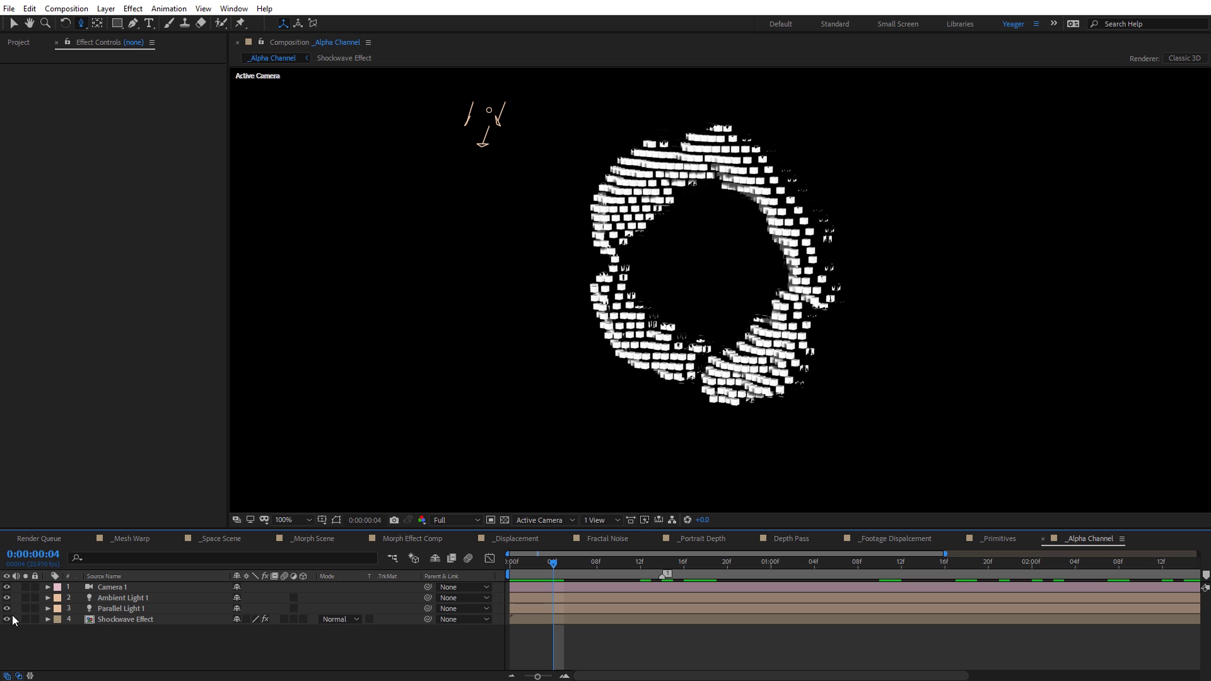
Step: Solo the Shockwave Effect layer with its effects disabled, view the source at 0:00:00:01, and restore the solo and effects switches
click(25, 620)
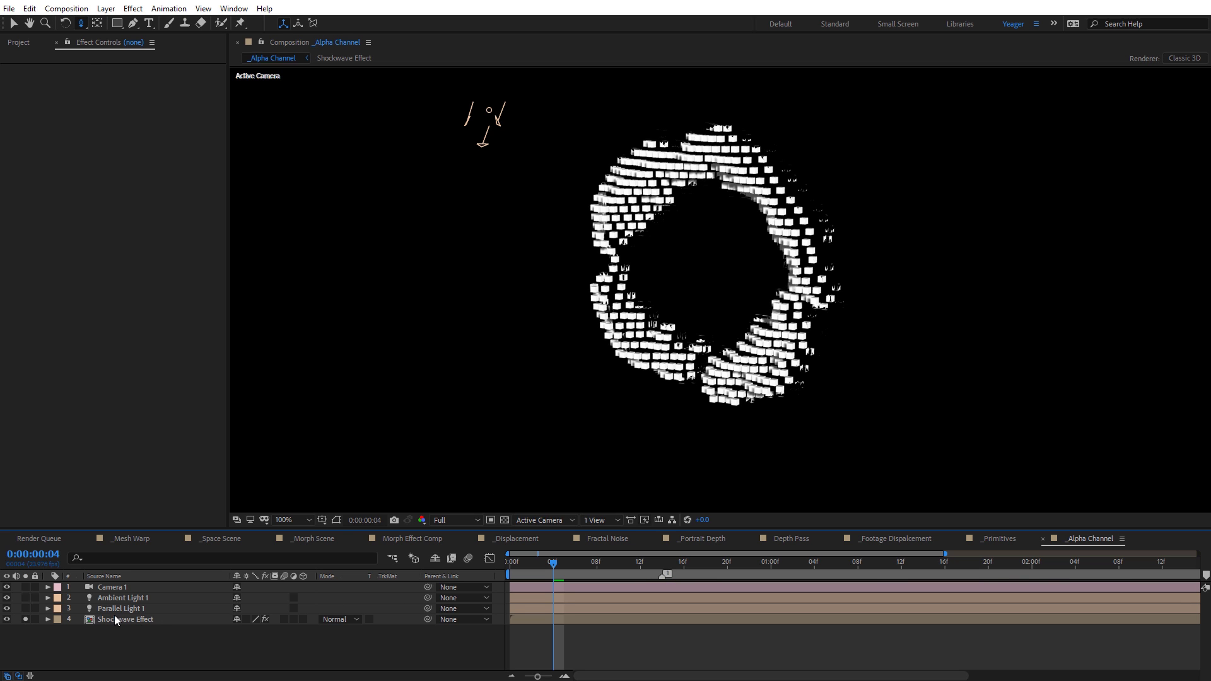
click(115, 619)
click(265, 619)
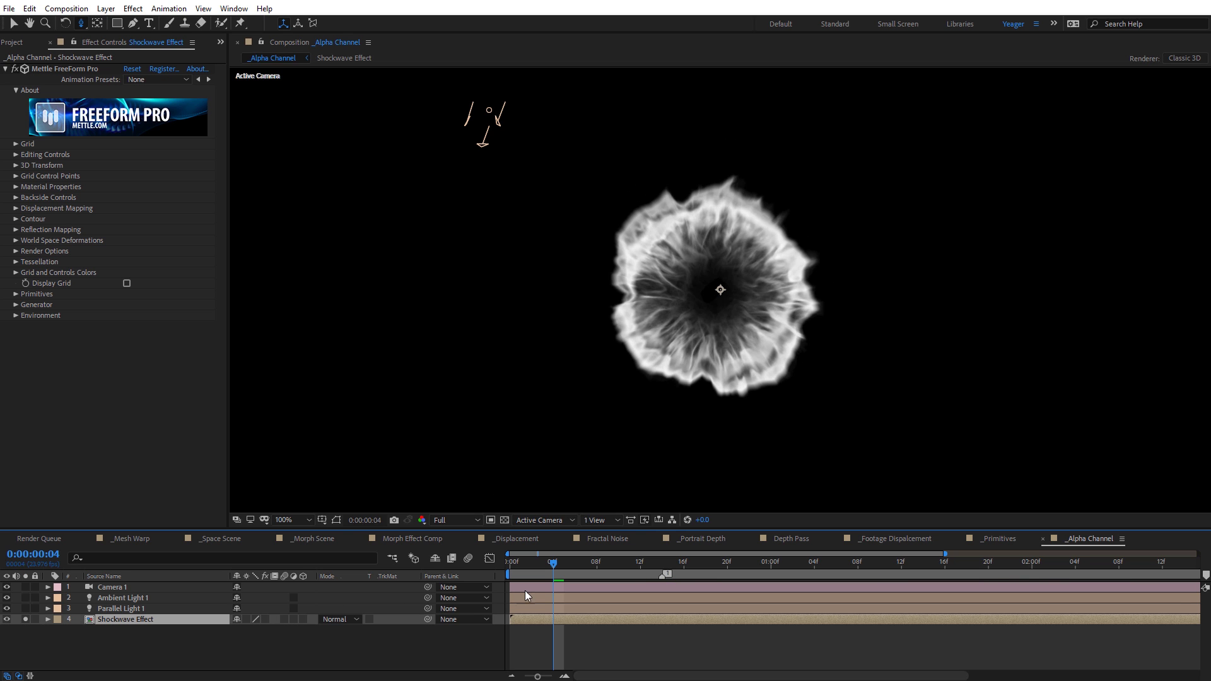
drag(546, 567, 521, 593)
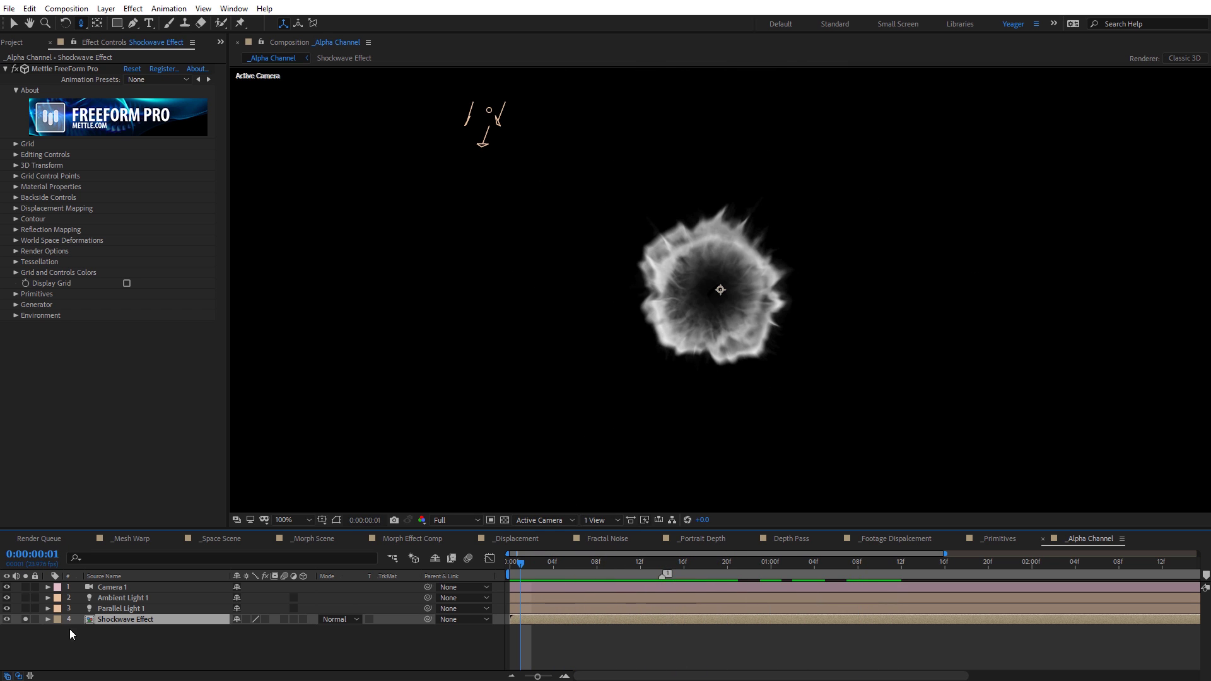
click(25, 619)
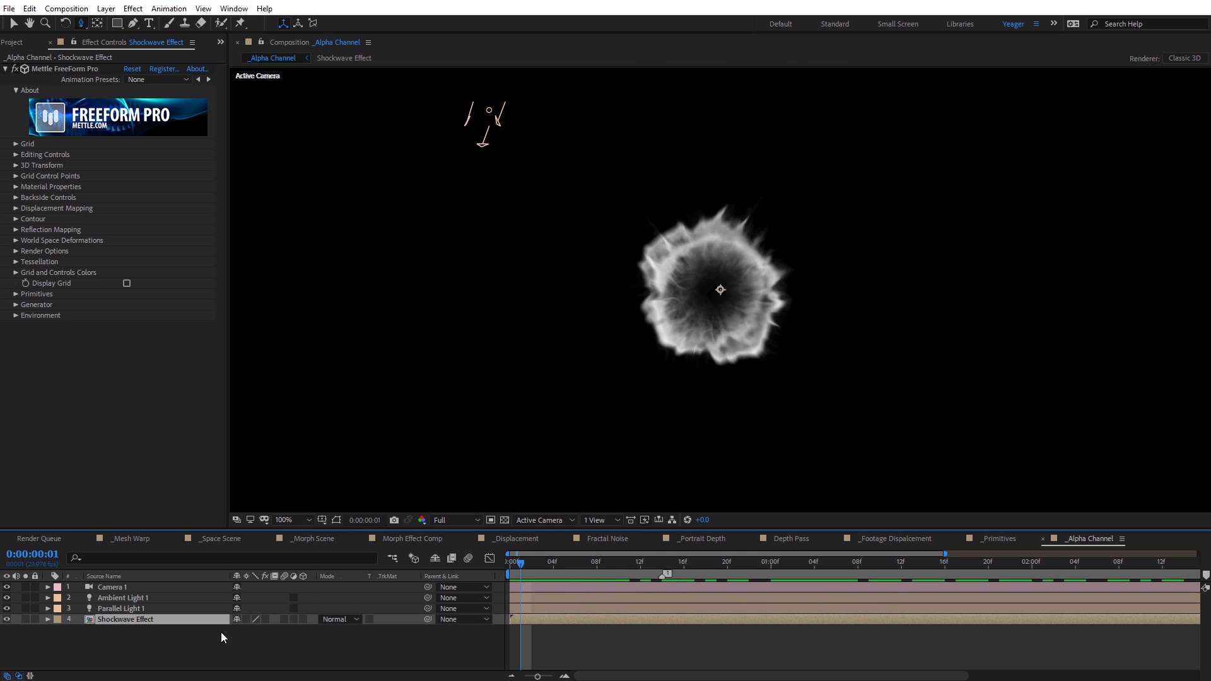
click(268, 620)
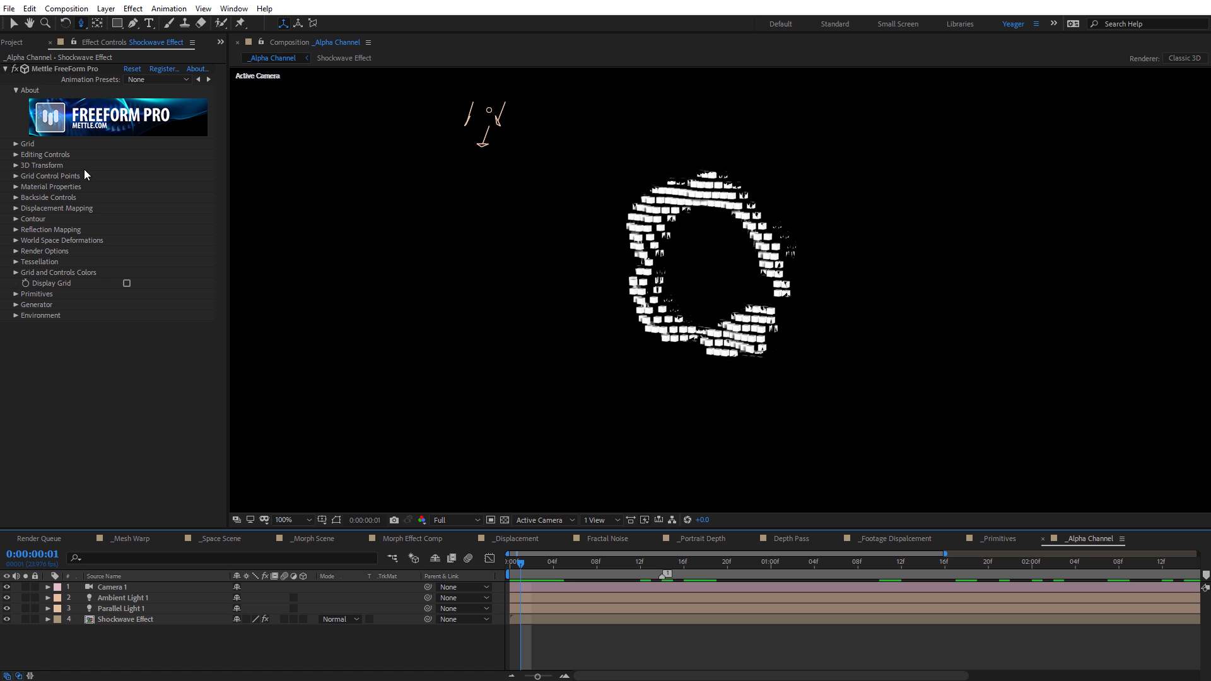
Step: Expand the shockwave's Primitives settings and preview the animated cube ring, returning to 0:00:00:03
click(15, 294)
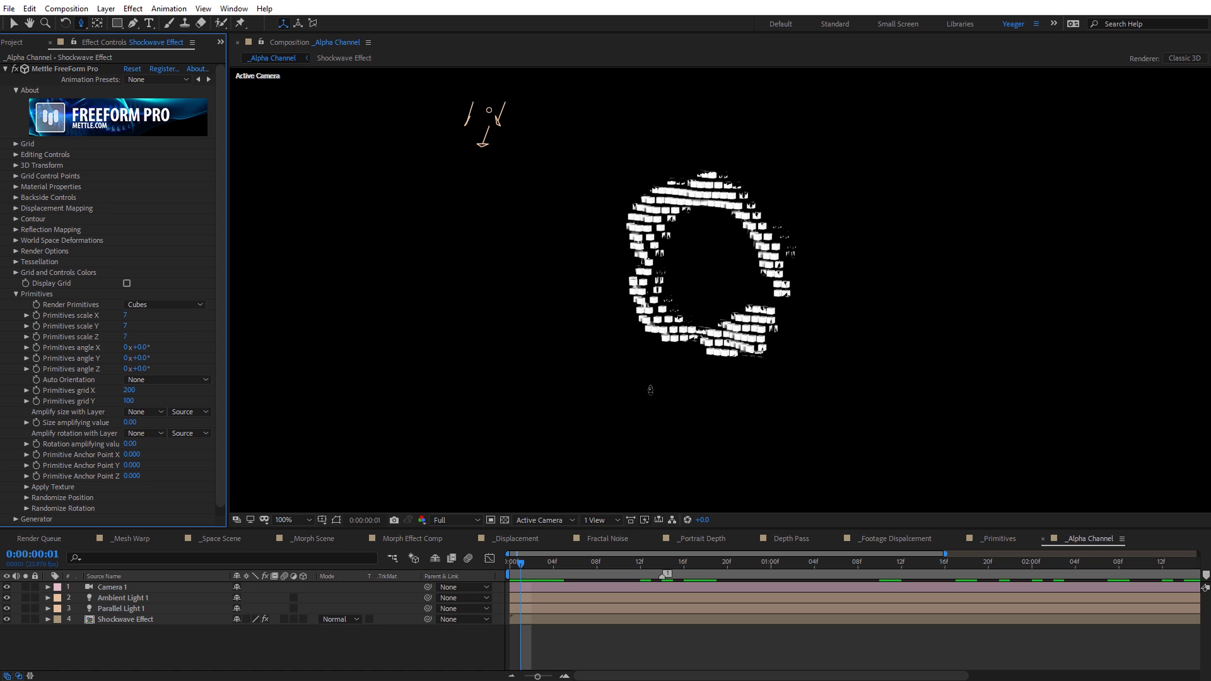
click(548, 562)
key(space)
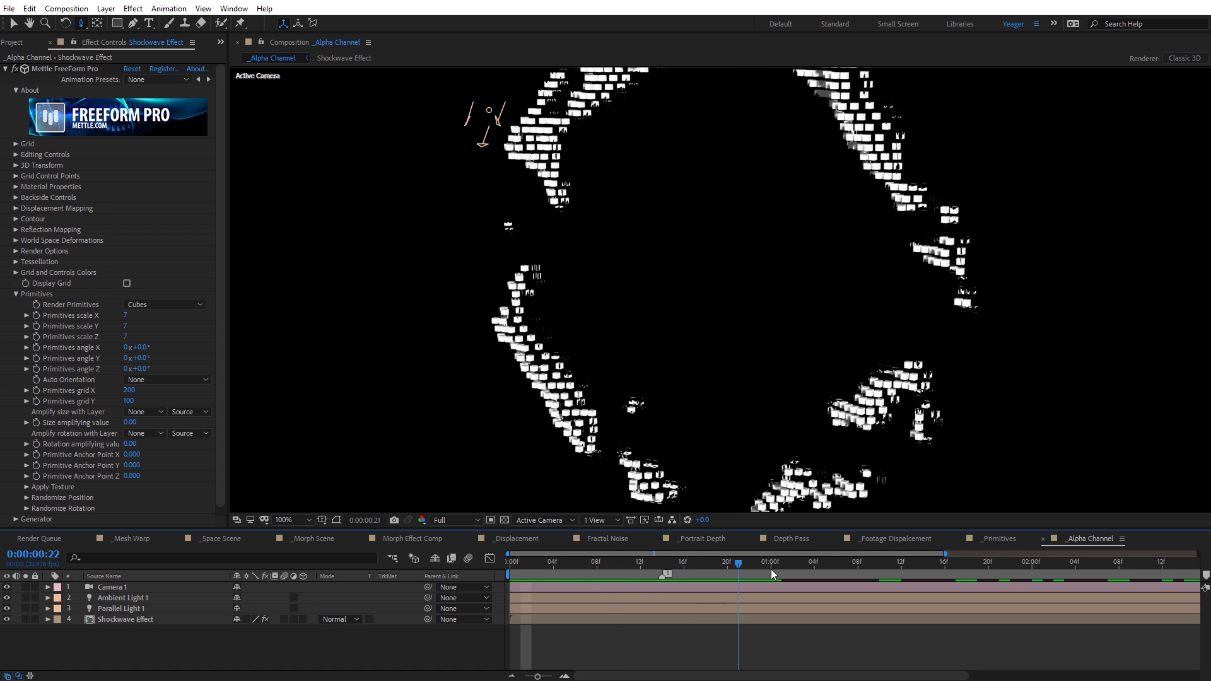
key(space)
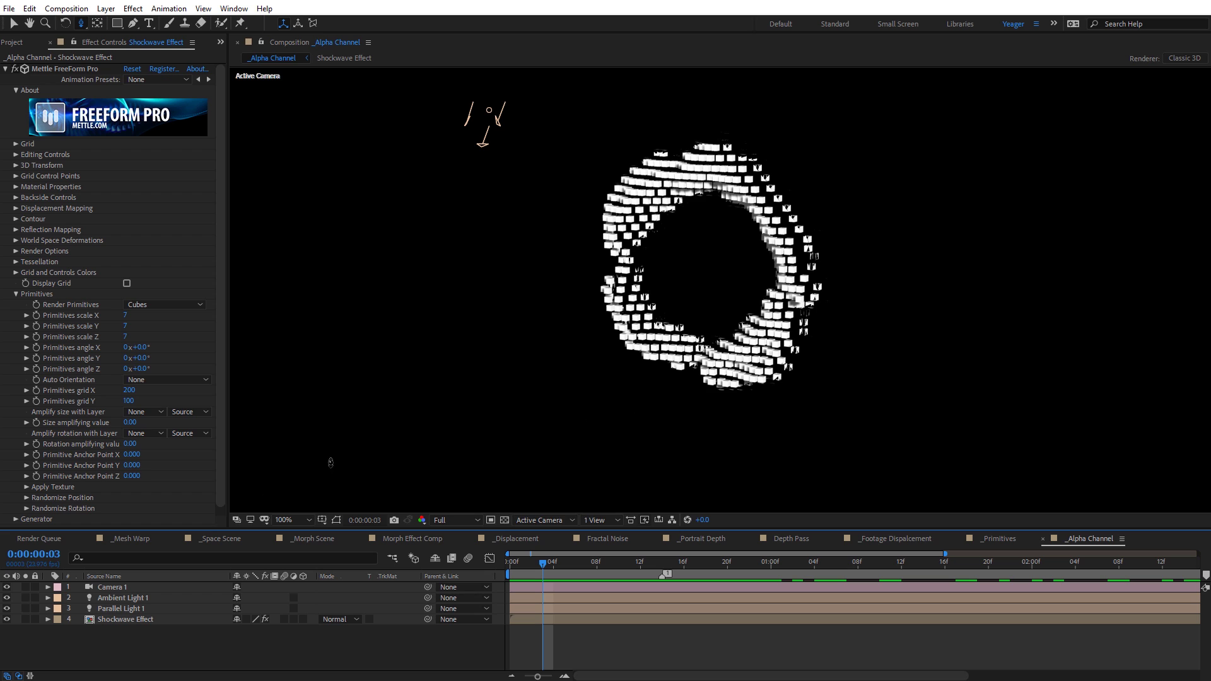
Step: In the Generator settings, set Grid Size Z to 4 and Grid Offset Z to 240, viewing the shockwave at 0:00:00:02
scroll(217, 441, down, 1)
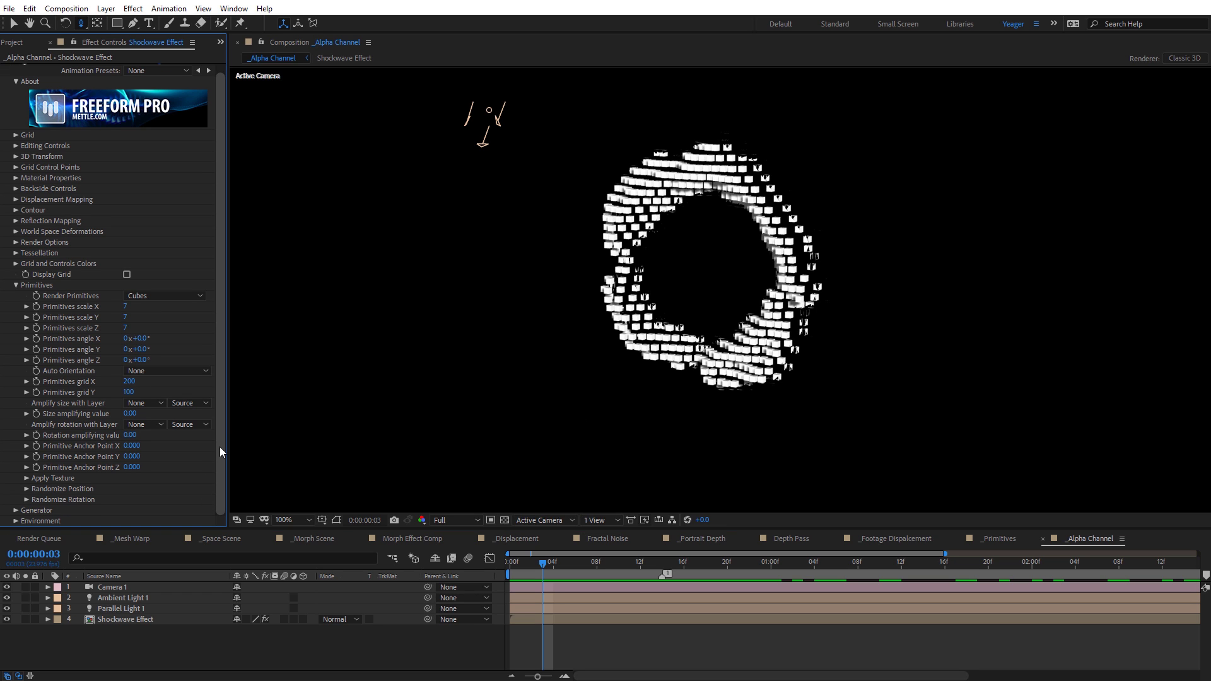
click(15, 513)
scroll(208, 441, down, 5)
scroll(223, 369, down, 1)
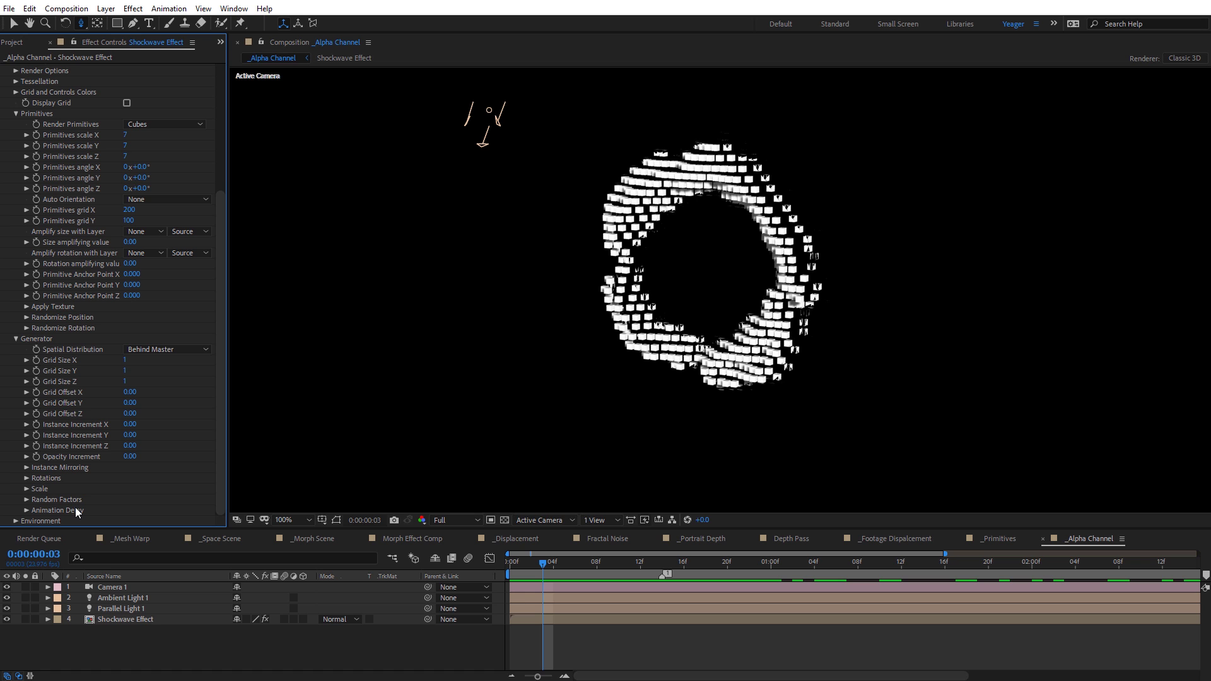
drag(547, 555, 535, 581)
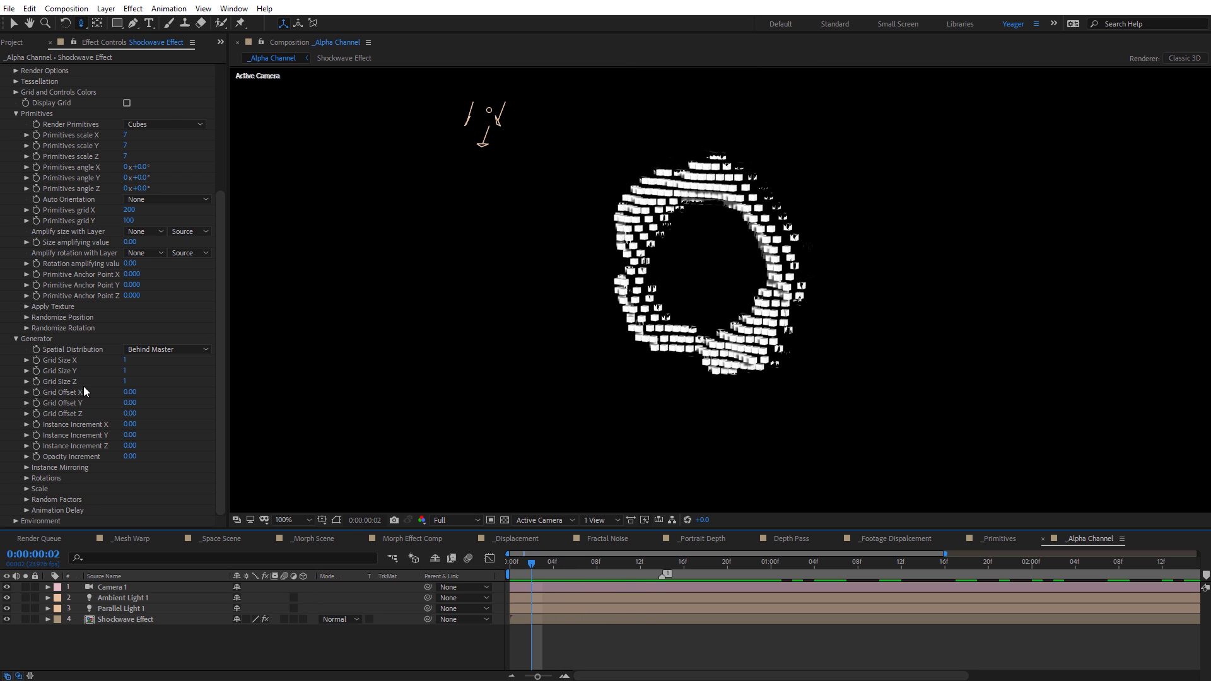
click(125, 381)
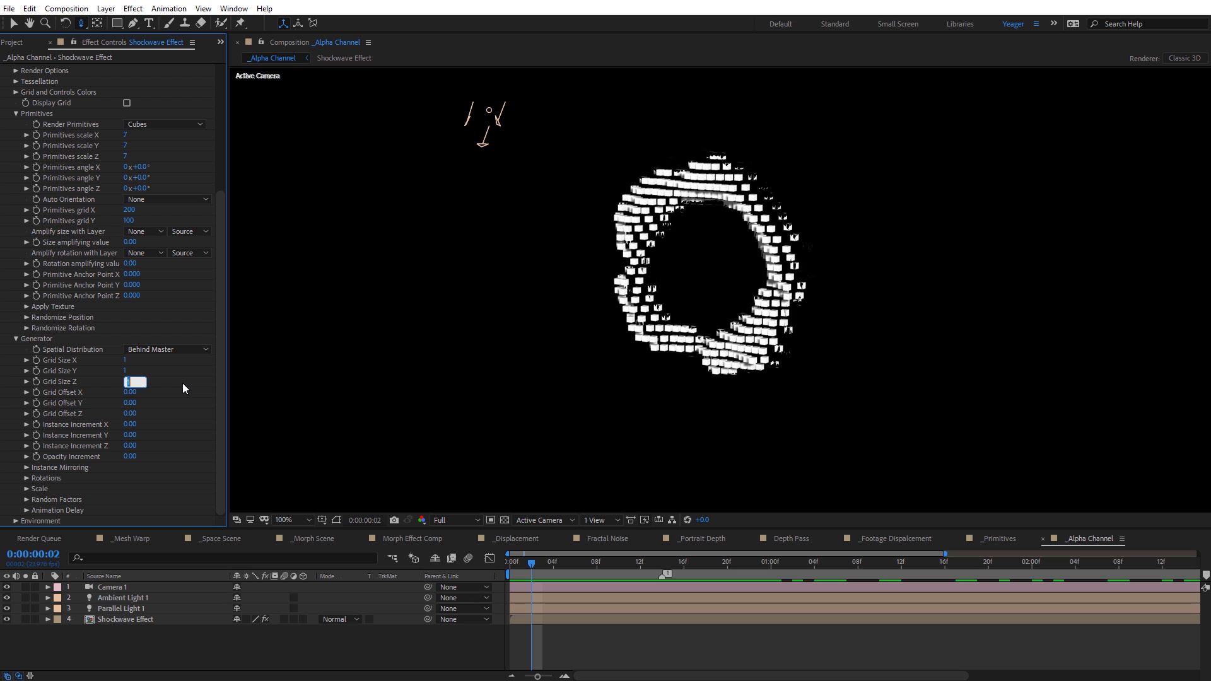
text(4)
key(Return)
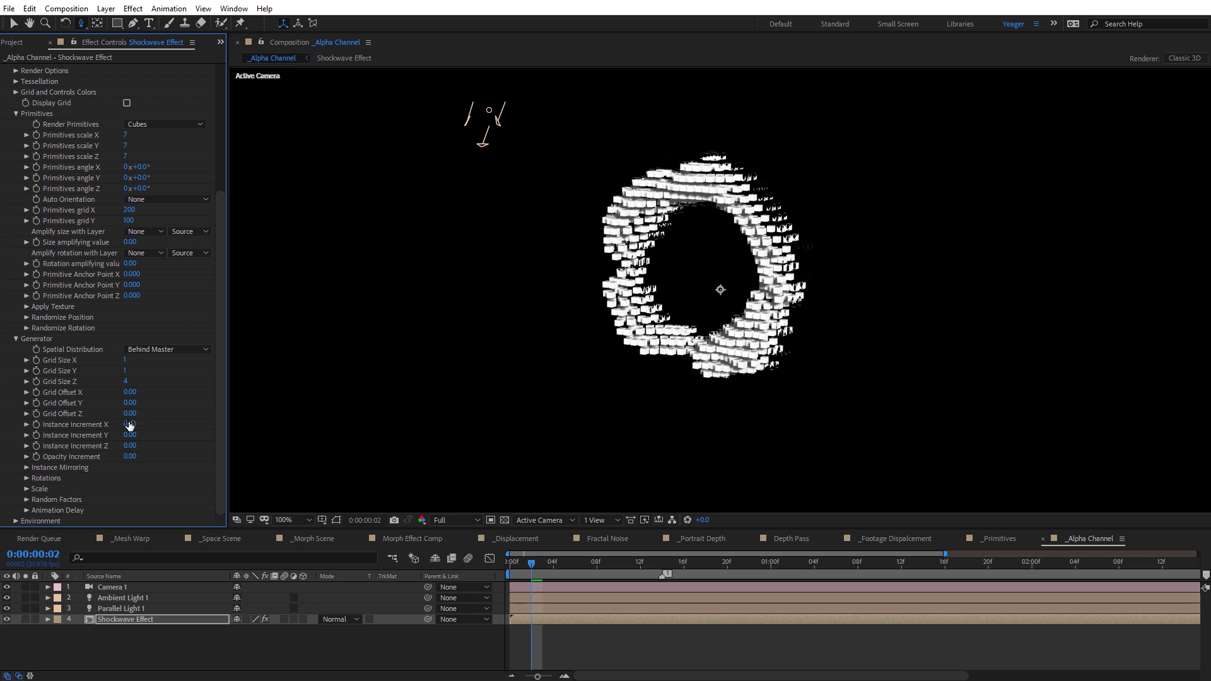
drag(130, 414, 142, 413)
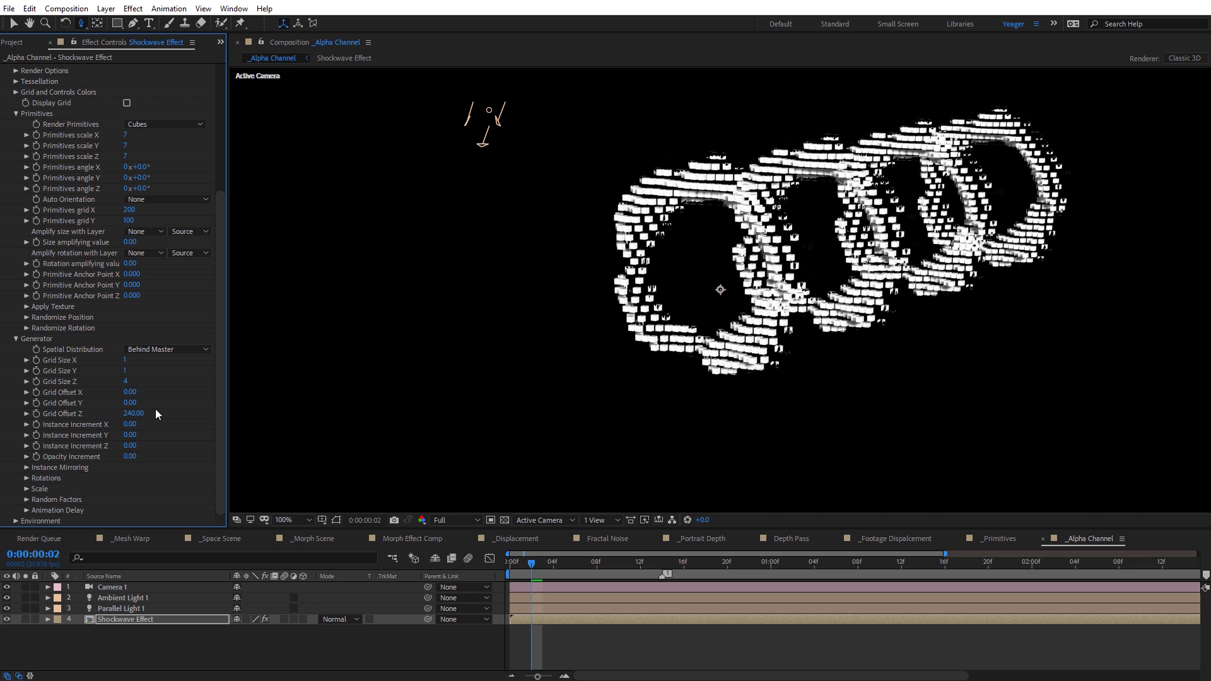
Step: Preview the animation of the repeated shockwave cubes at 50% magnification and move to 0:00:00:07
key(space)
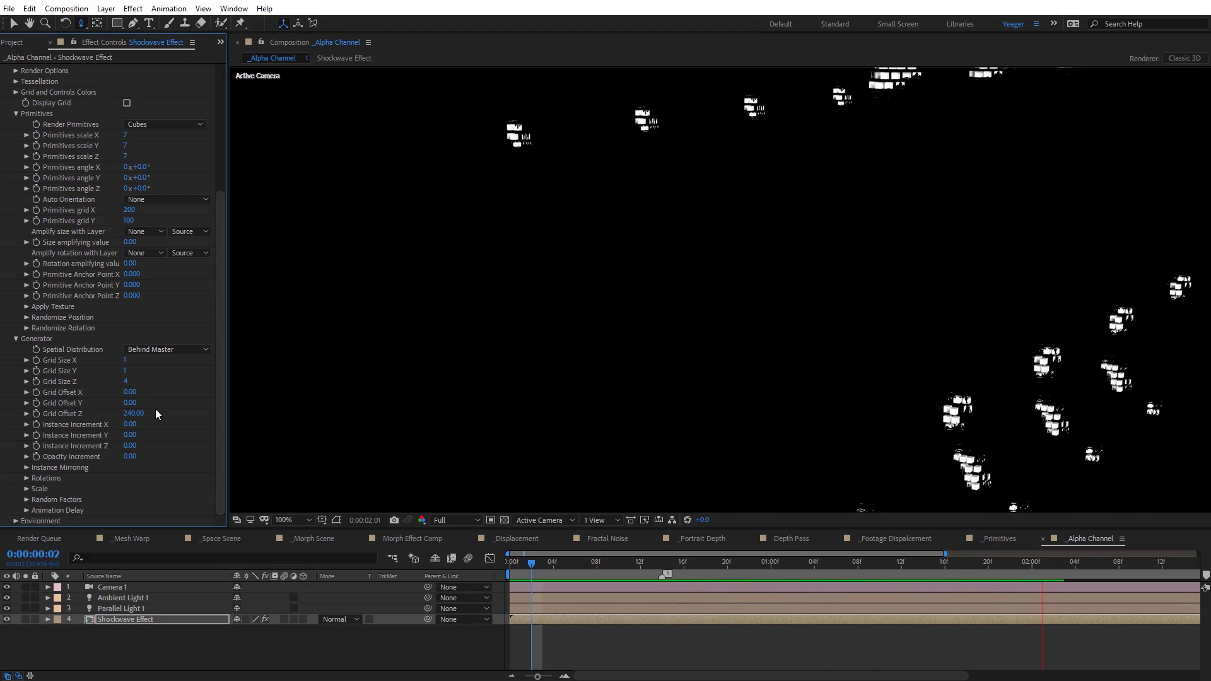
scroll(696, 301, down, 2)
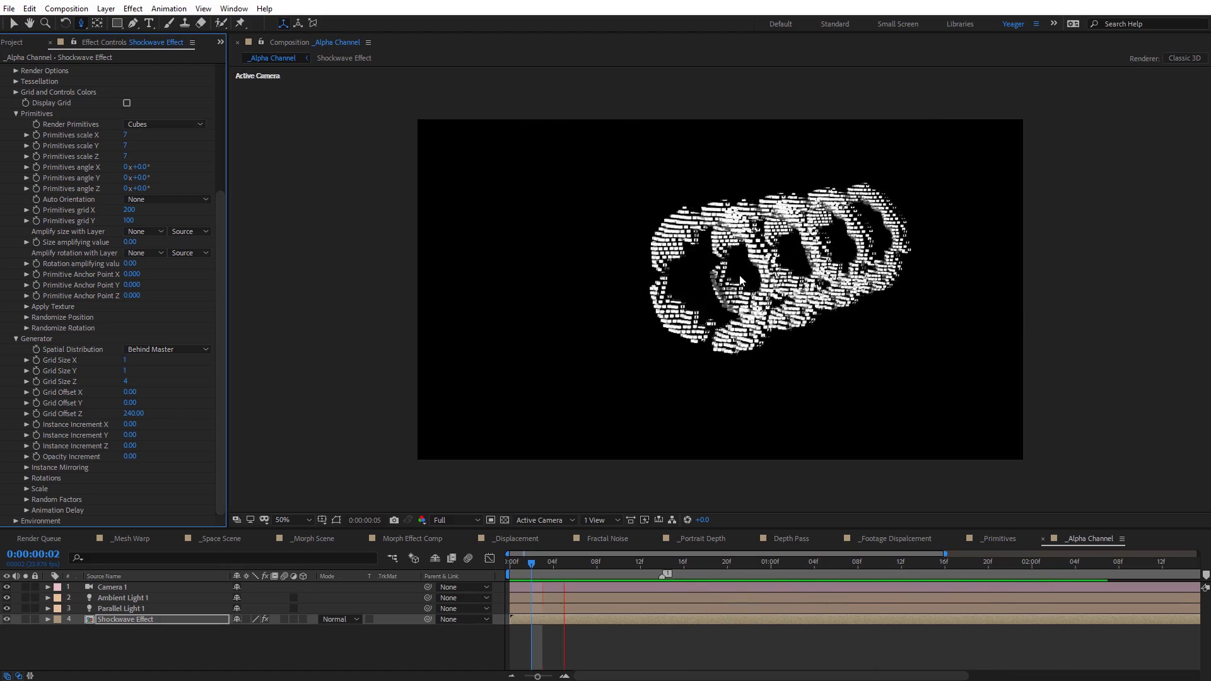
click(591, 561)
Step: Orbit Camera 1 around the repeated shockwave rings so the row recedes diagonally upward
key(c)
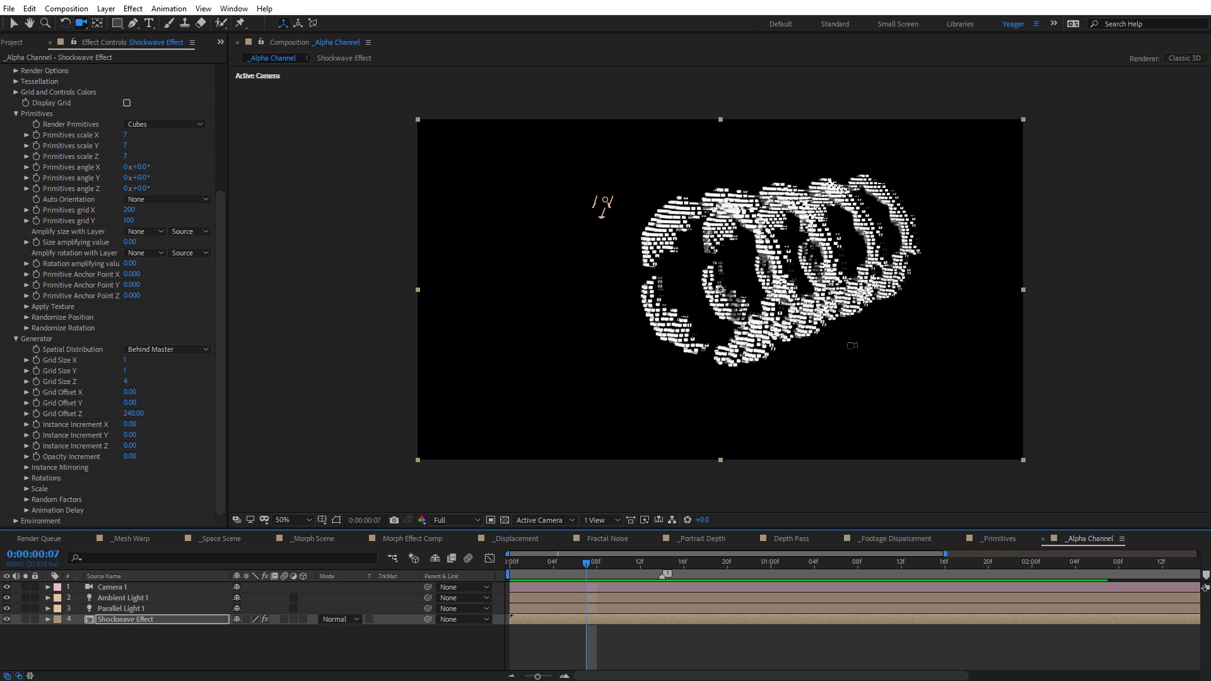
key(c)
drag(602, 205, 670, 416)
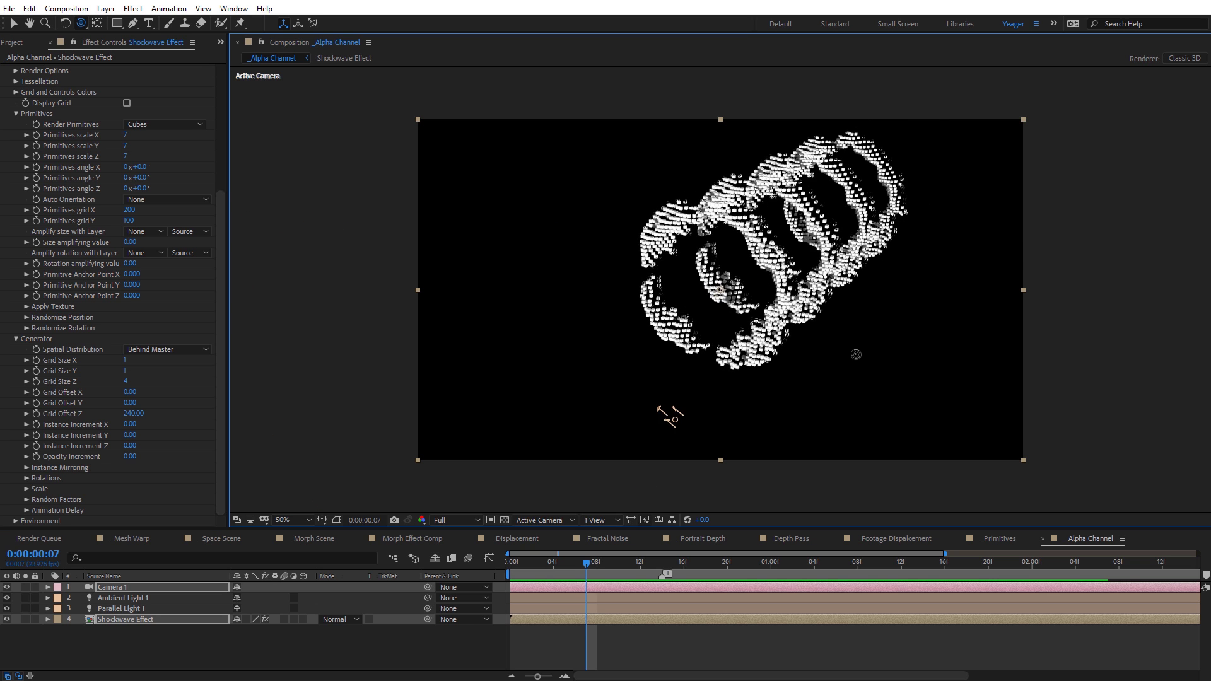
drag(856, 354, 734, 320)
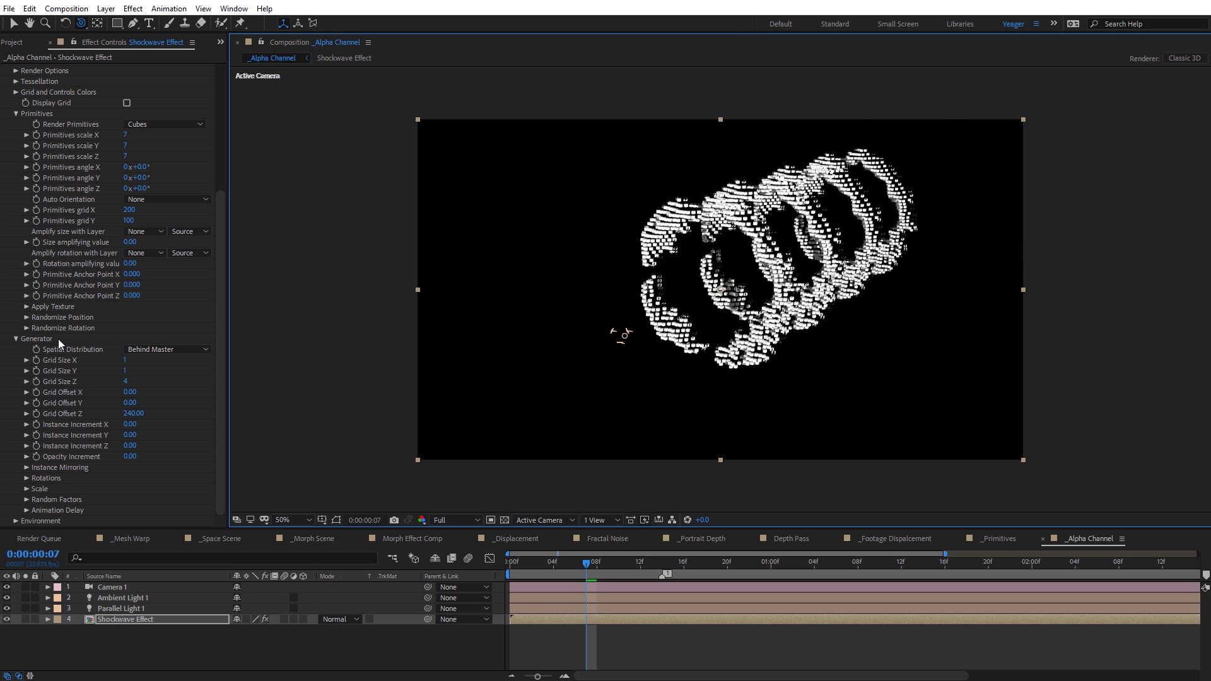
Step: Expand the Generator's Rotations settings and set Spiral Rotation Z to 103°
click(222, 368)
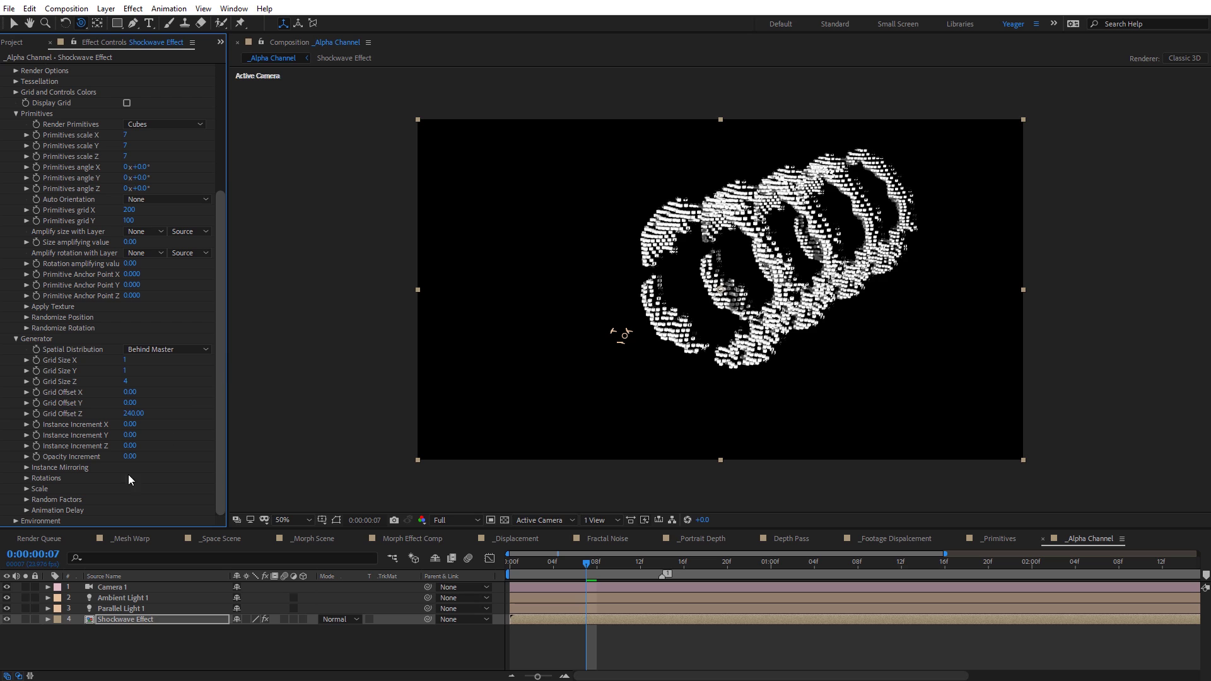
click(27, 479)
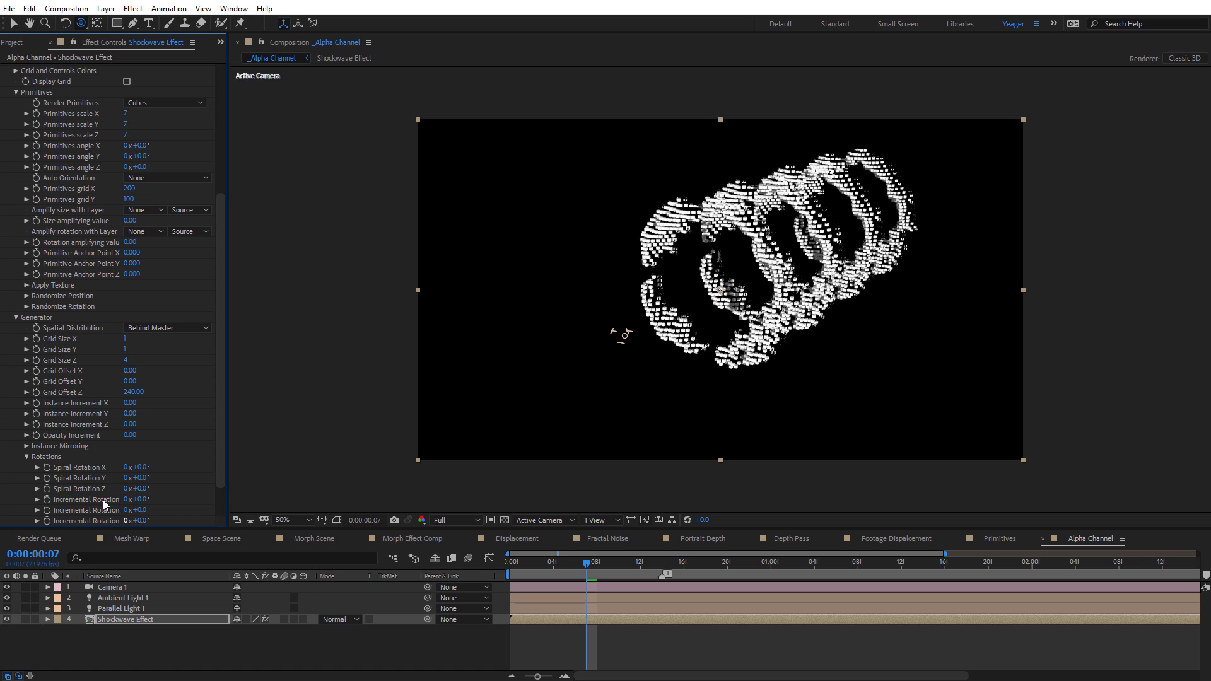
drag(145, 494, 212, 497)
mouse_move(587, 560)
mouse_down()
mouse_move(689, 544)
mouse_move(543, 562)
mouse_move(710, 552)
mouse_move(587, 559)
mouse_up()
drag(219, 385, 218, 414)
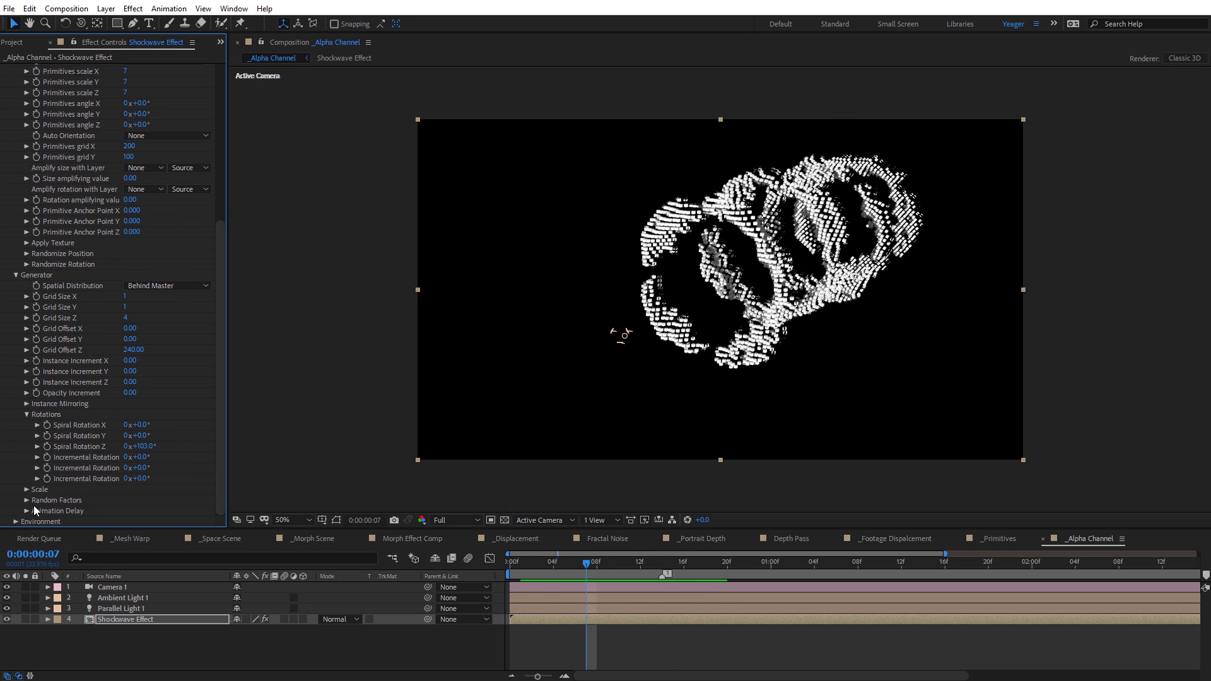
Step: Expand the Environment's Fog settings and set Fog Type to Linear
click(16, 521)
scroll(199, 418, down, 1)
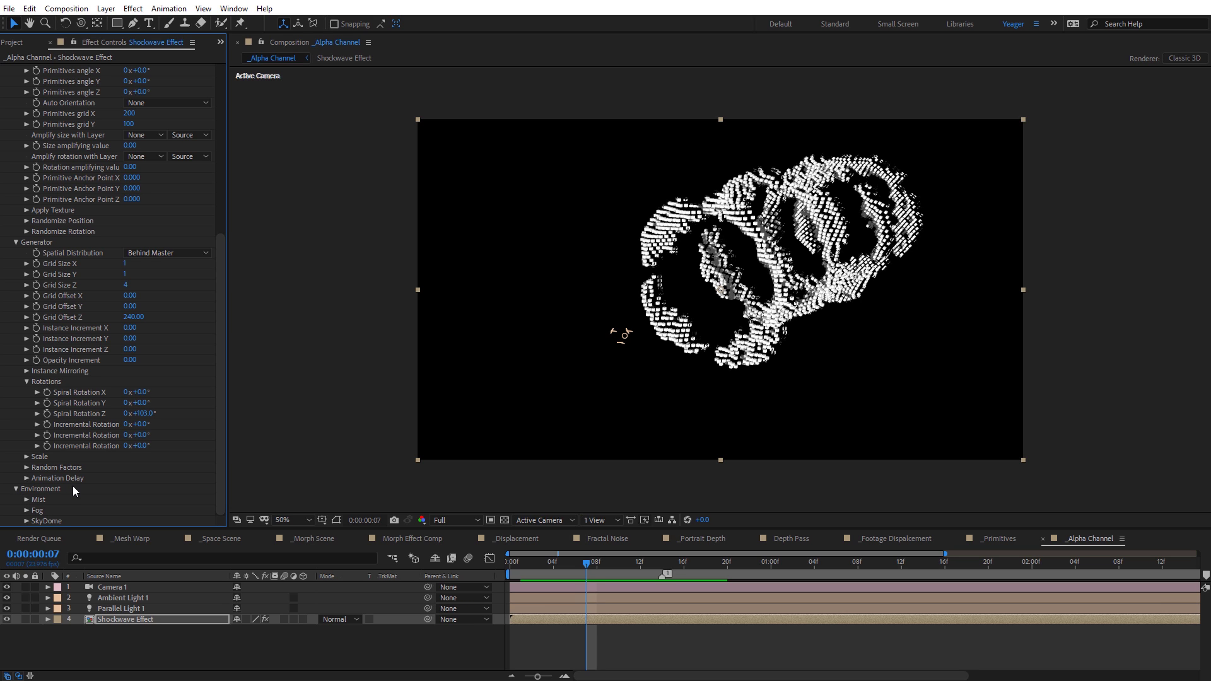
click(28, 510)
scroll(218, 432, down, 3)
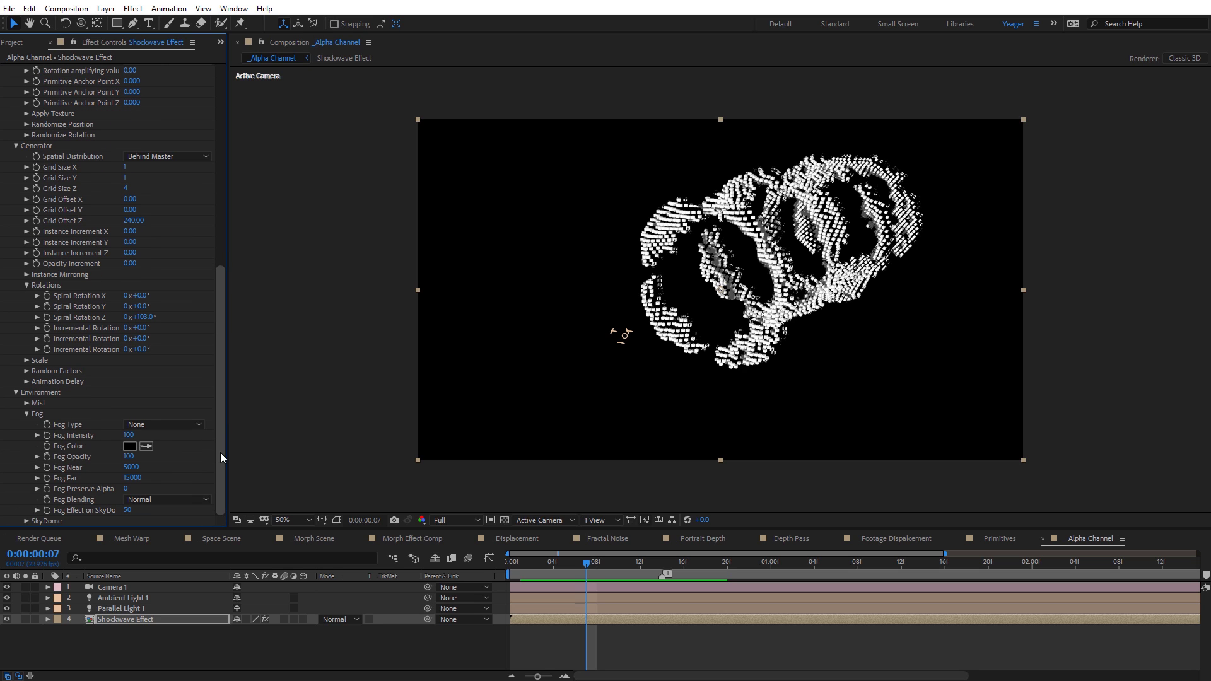
click(156, 421)
click(170, 453)
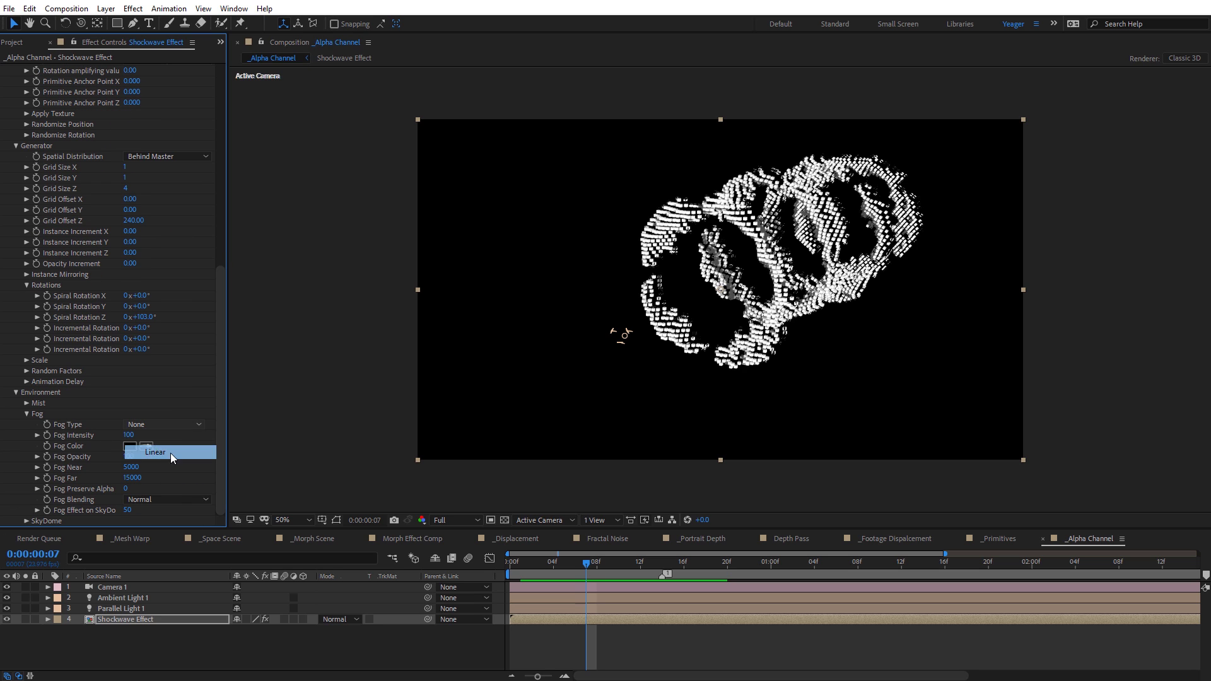
Step: Adjust the fog distances on the shockwave, setting Fog Far to 4390 and Fog Near to 2900
click(133, 477)
text(14000)
key(Return)
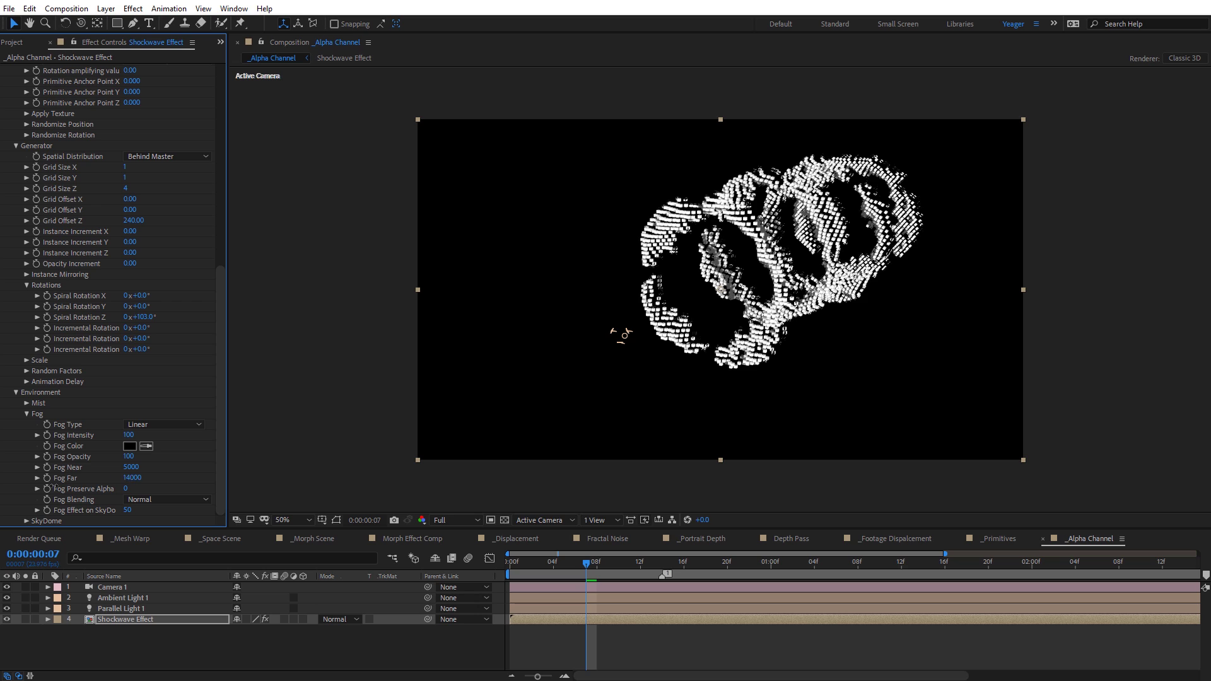
drag(130, 478, 6, 488)
drag(131, 478, 118, 478)
key(ctrl+z)
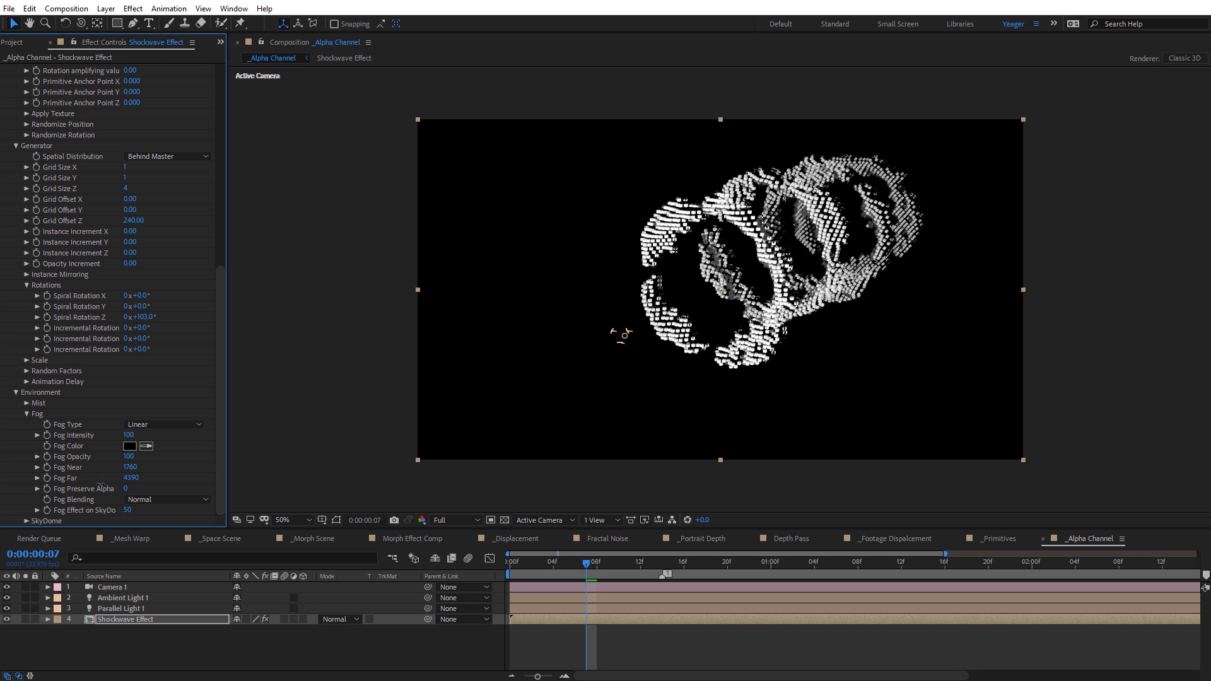
key(ctrl+z)
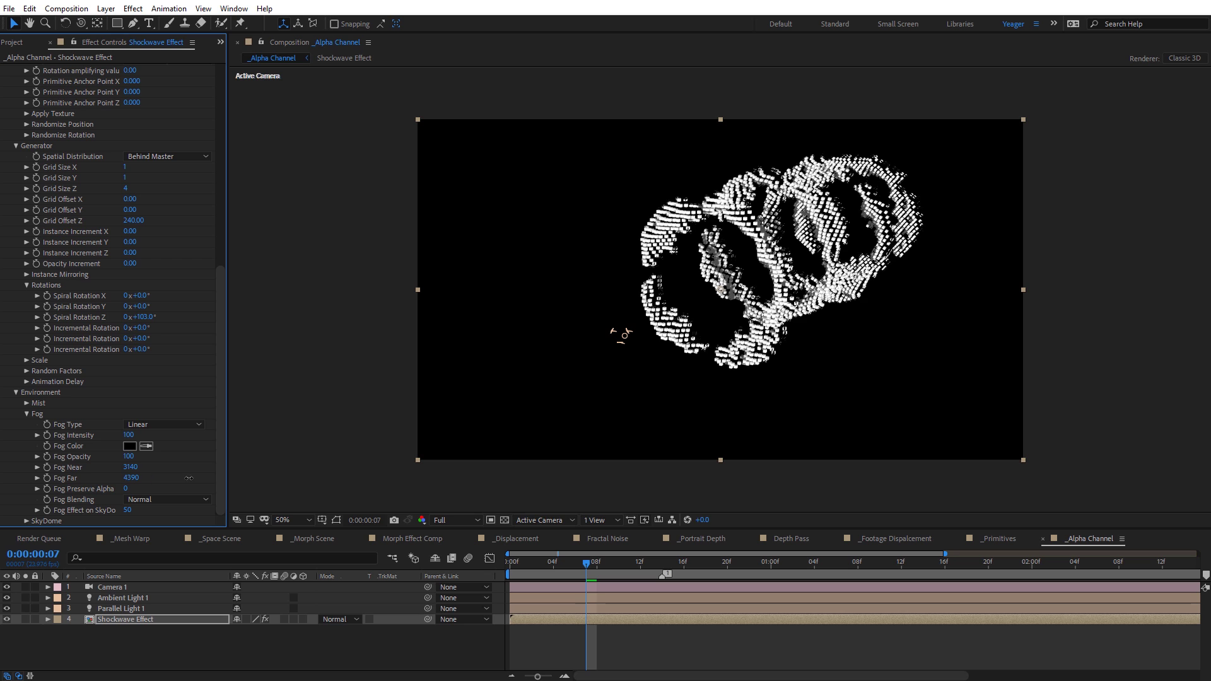
drag(132, 467, 170, 481)
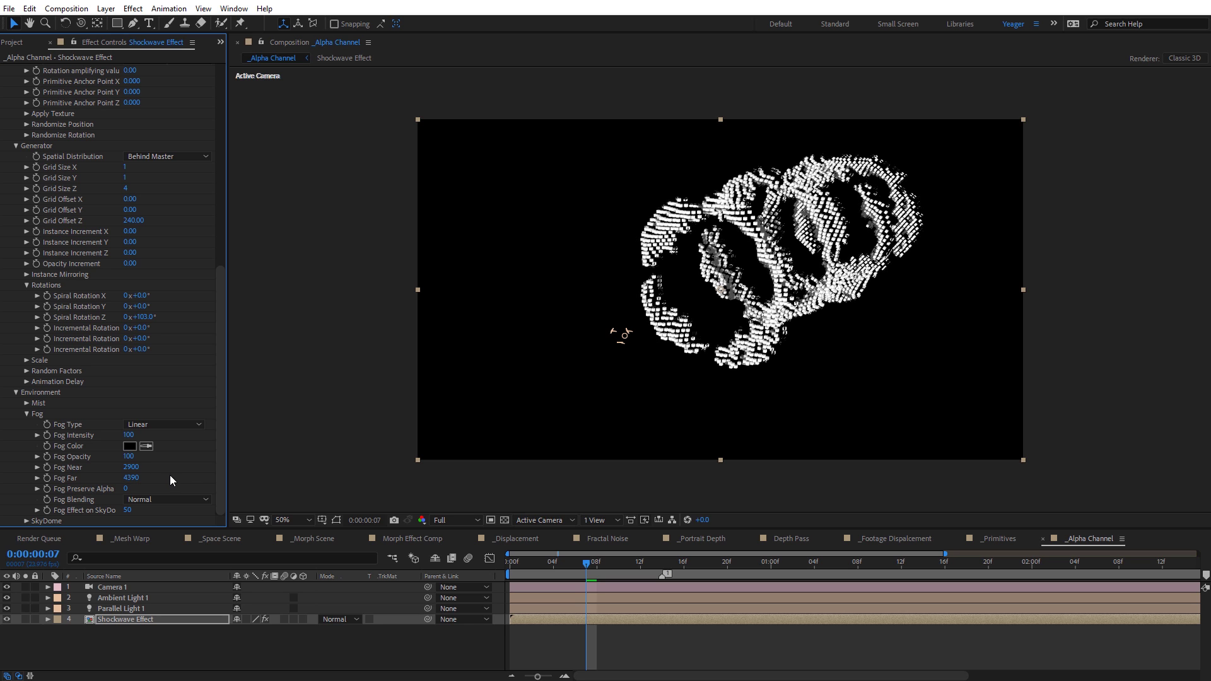
Step: Change Fog Color to a bright green with a hue of 150° and set Fog Near to 1980
click(130, 446)
click(1000, 433)
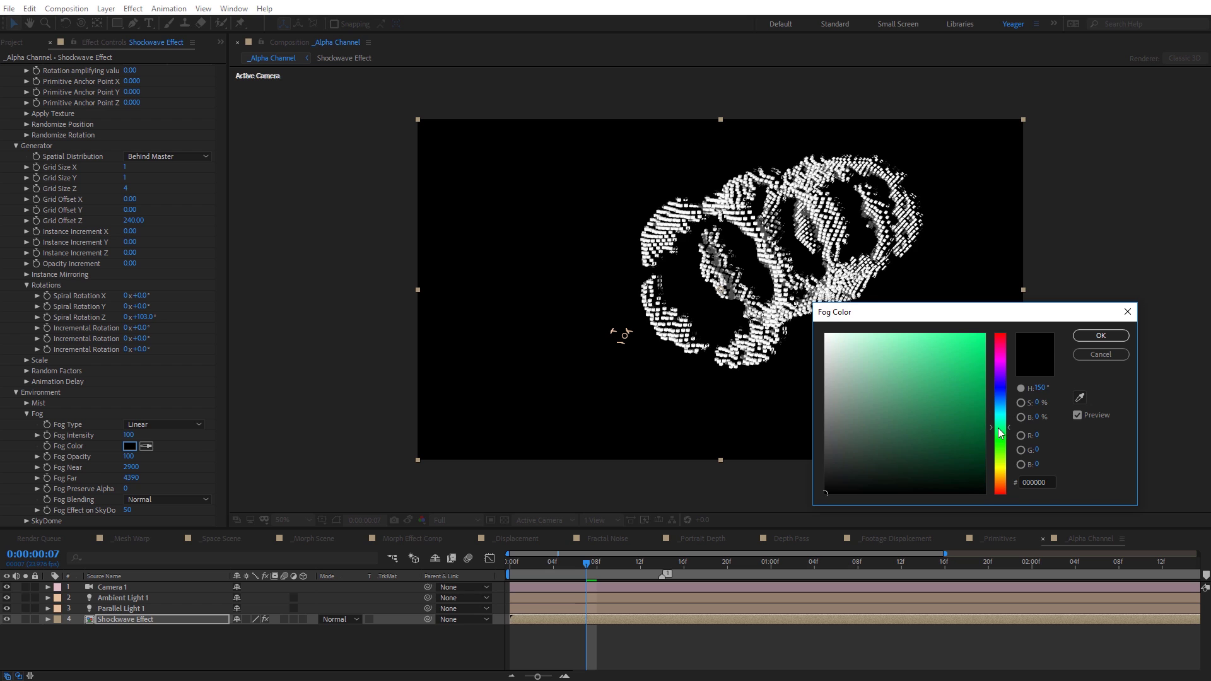
click(981, 339)
click(1101, 335)
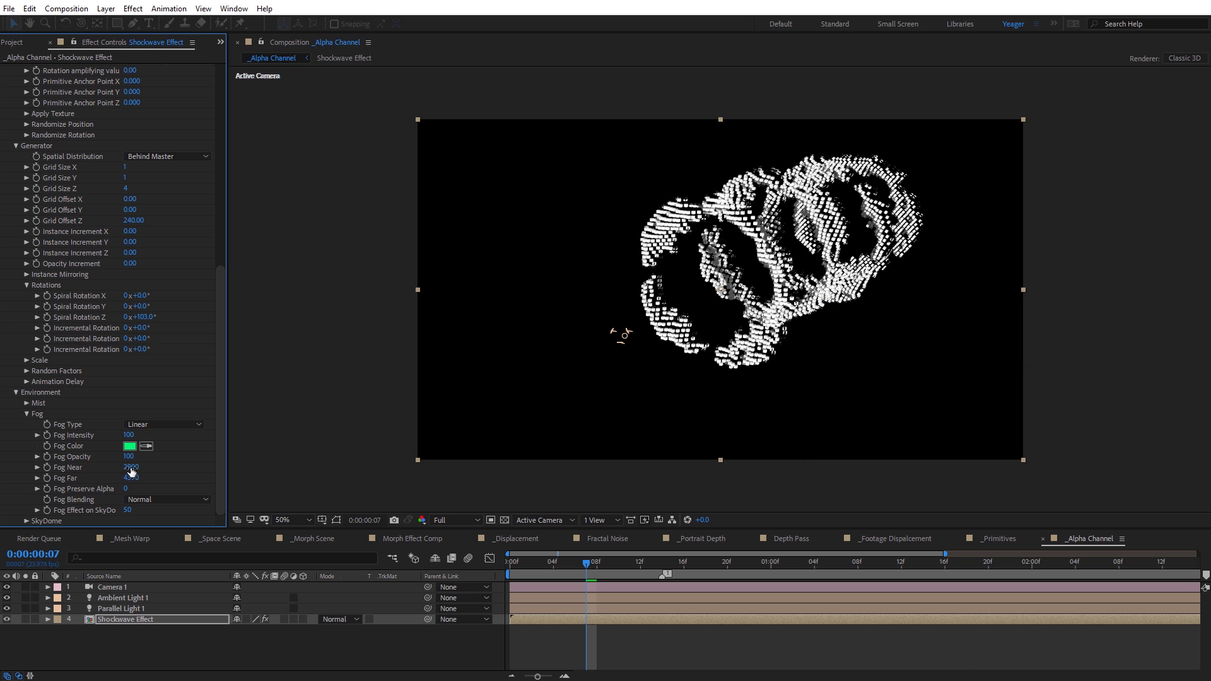
drag(131, 467, 77, 472)
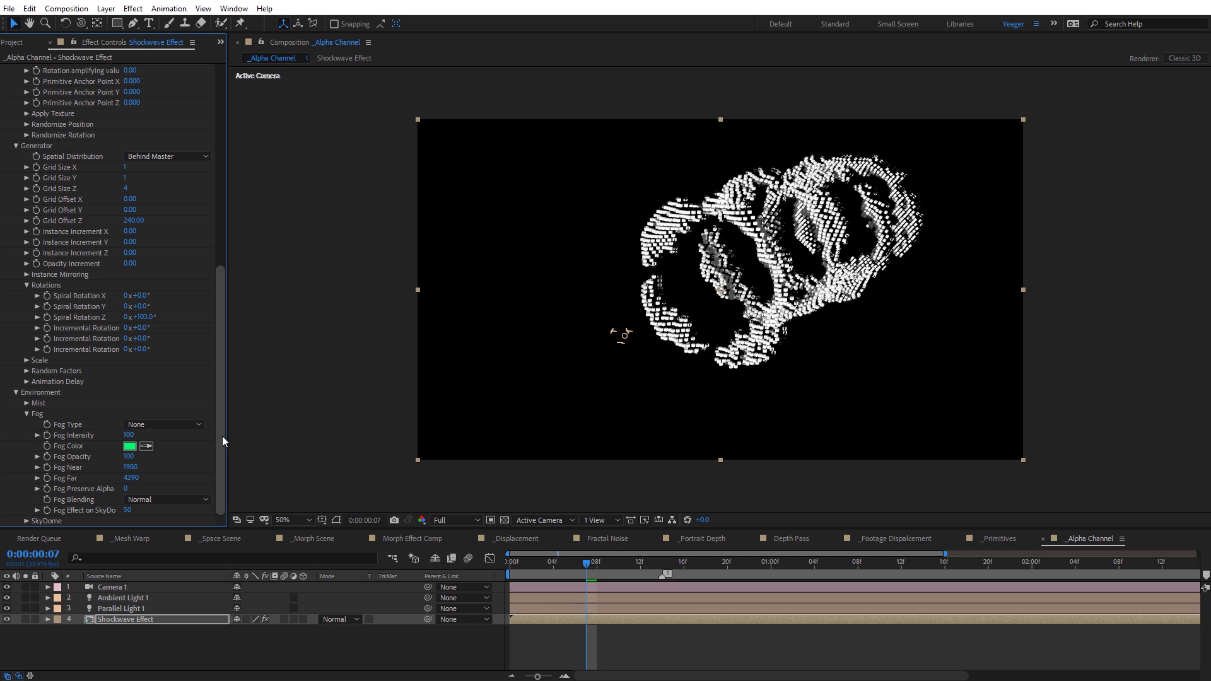
Step: Open the VR Comp Editor script and add a blank 3D edit, 1920 wide at 16:9, with 3D plugin use enabled
click(240, 8)
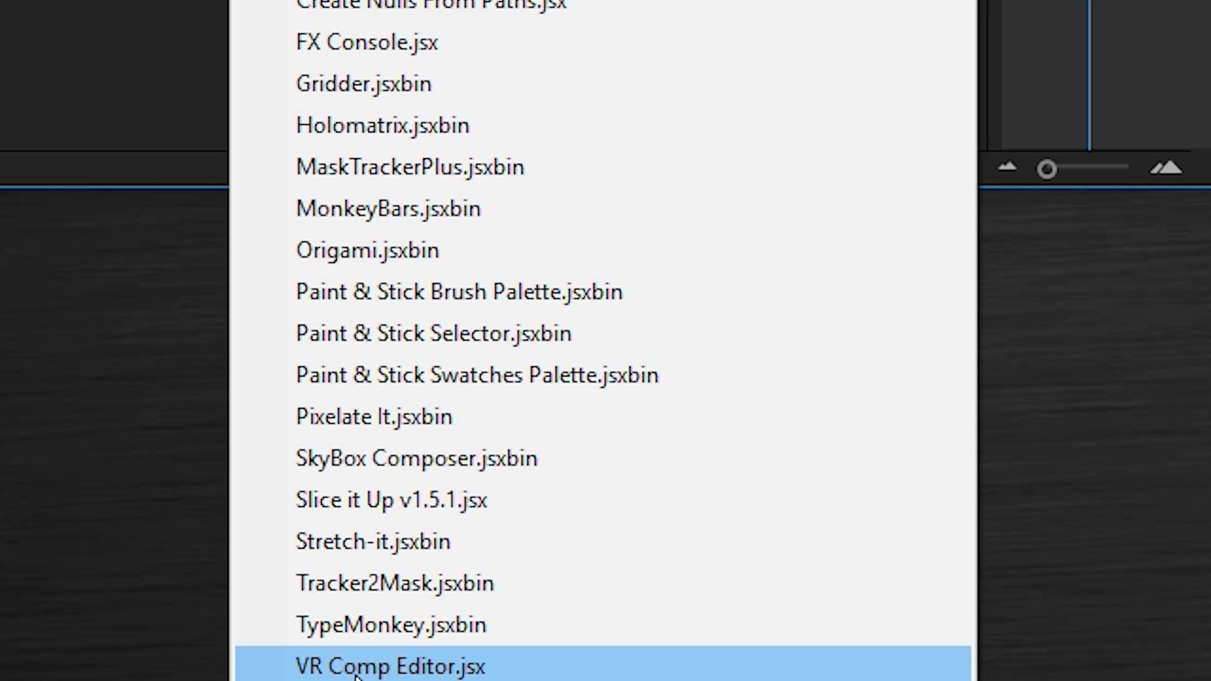
click(356, 669)
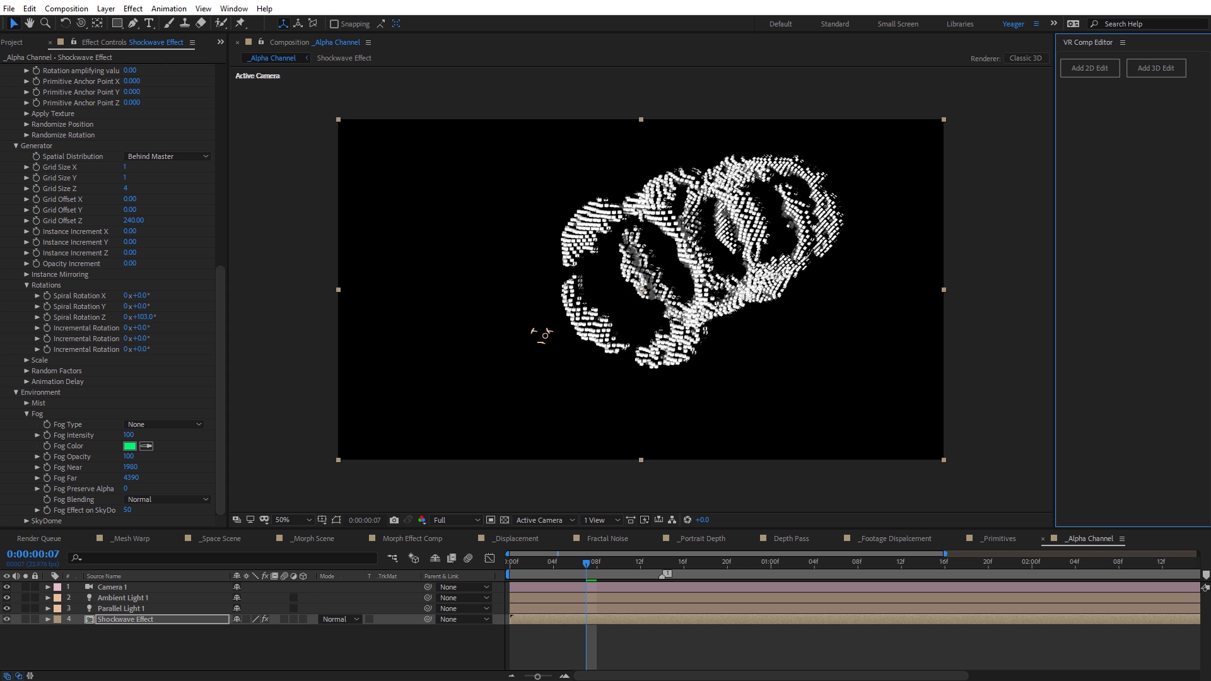
click(1171, 73)
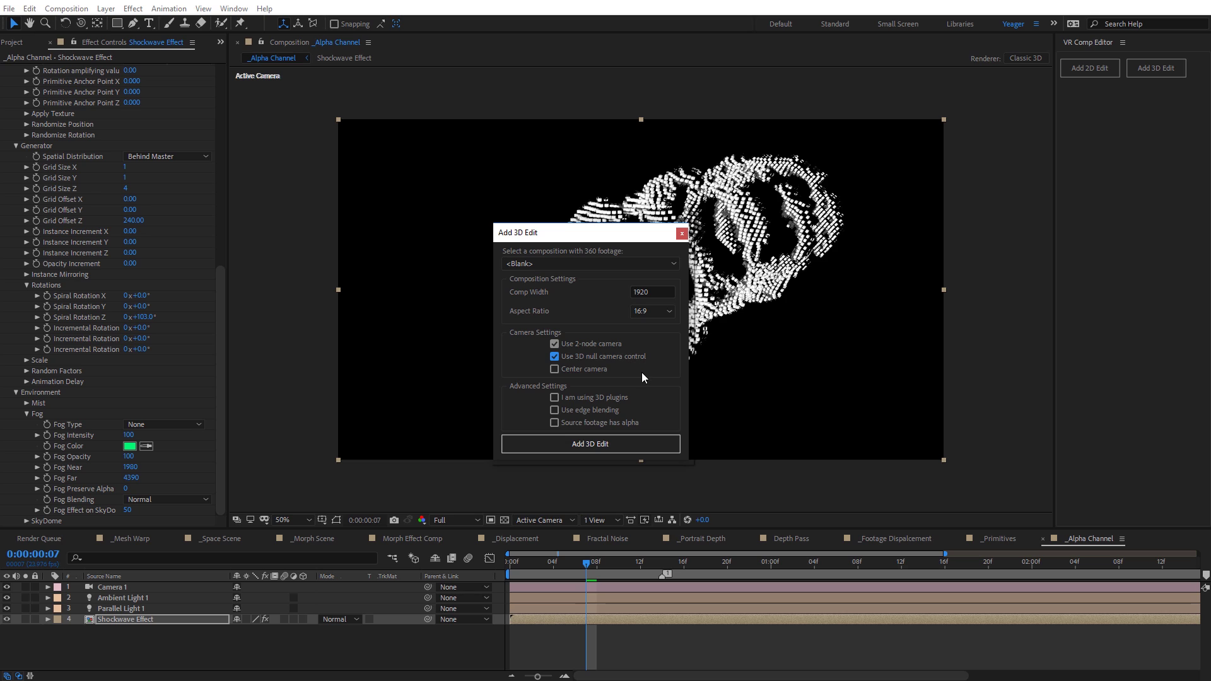
click(555, 398)
click(609, 442)
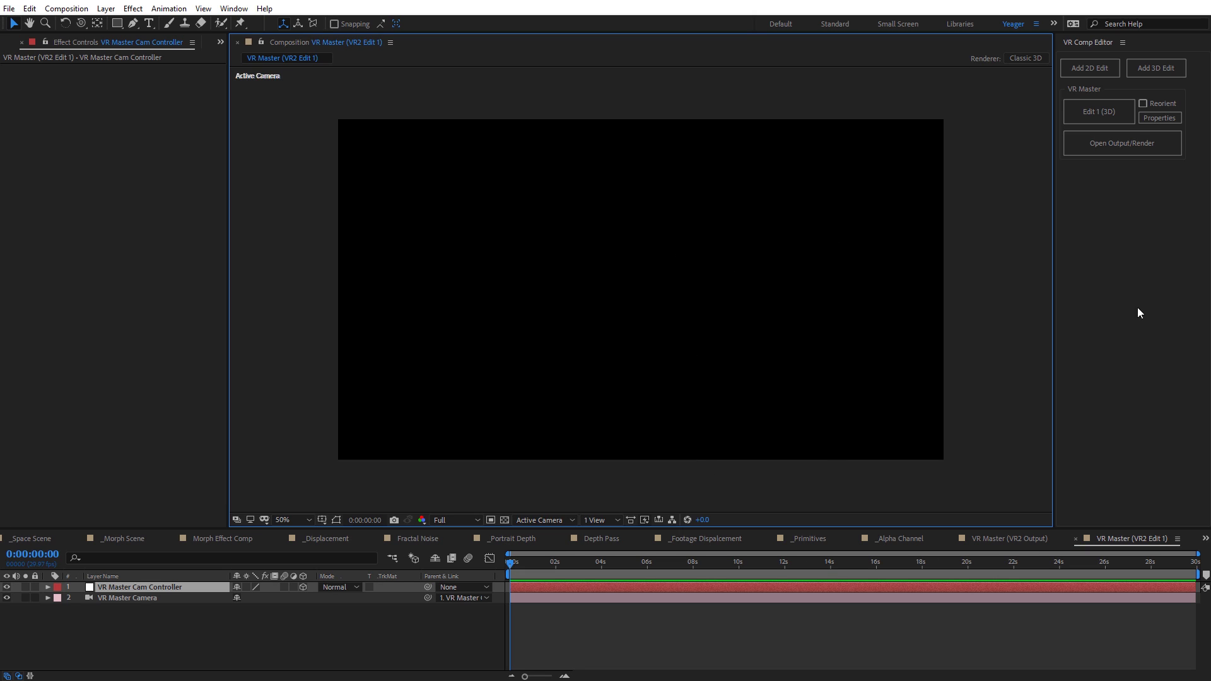
Step: Import the _Alpha Channel 3D composition into Edit 1 (3D) through its properties
click(1150, 119)
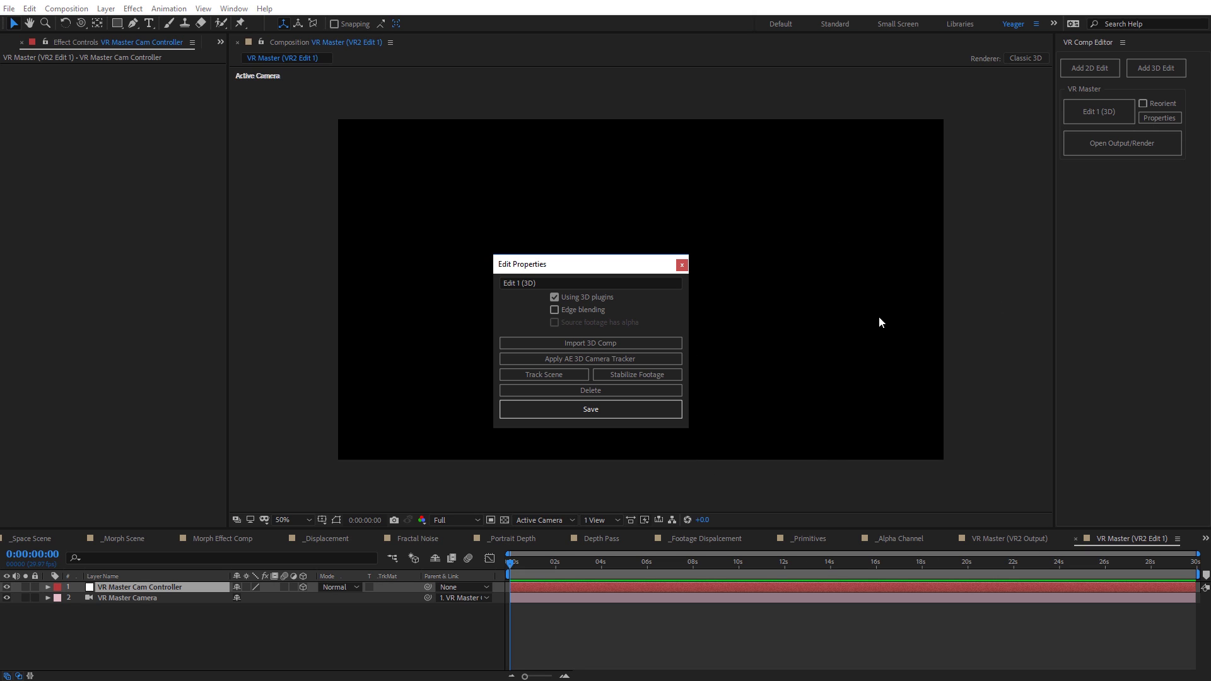
click(599, 343)
click(551, 338)
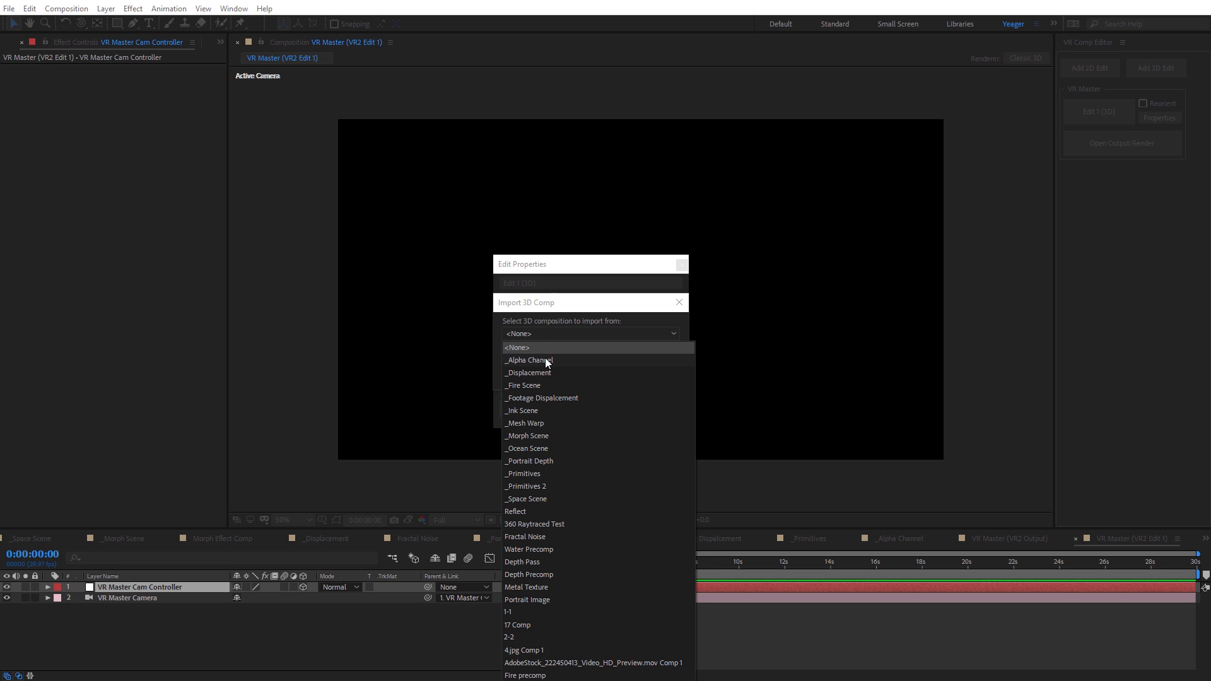
click(545, 360)
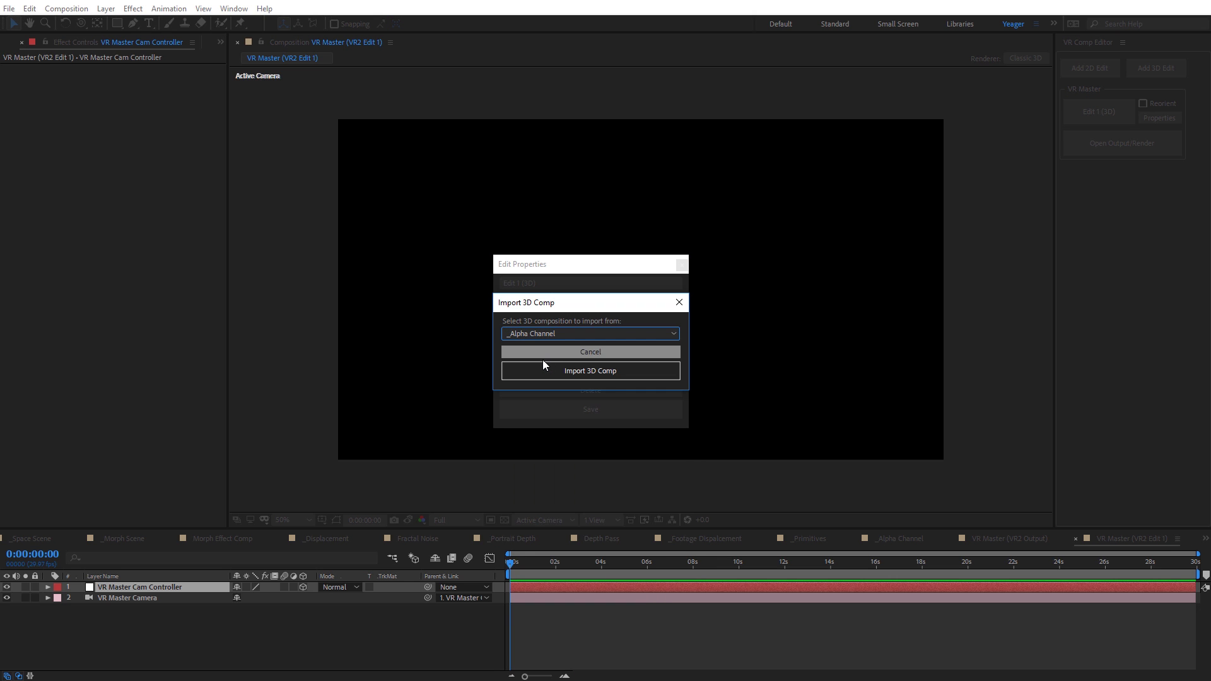
click(594, 372)
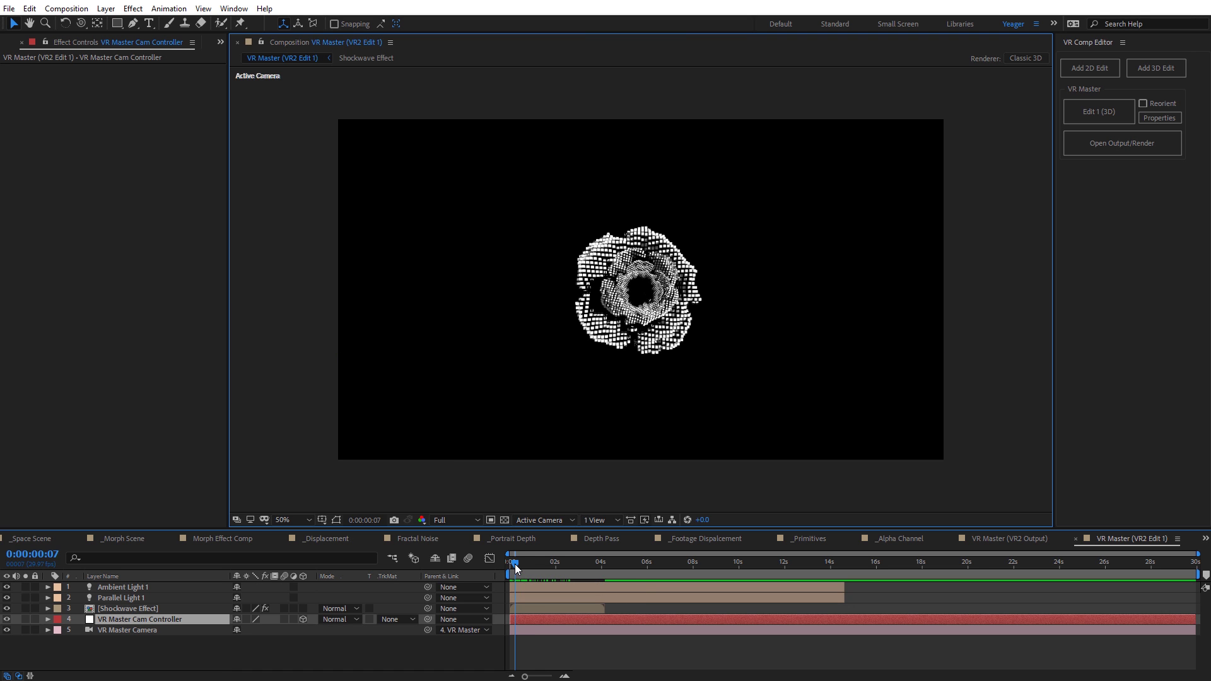
Step: At 0:00:00:12, set the Z position of VR Master Cam Controller to -115 to move the camera closer
mouse_move(515, 564)
mouse_down()
mouse_move(528, 565)
mouse_move(519, 569)
mouse_up()
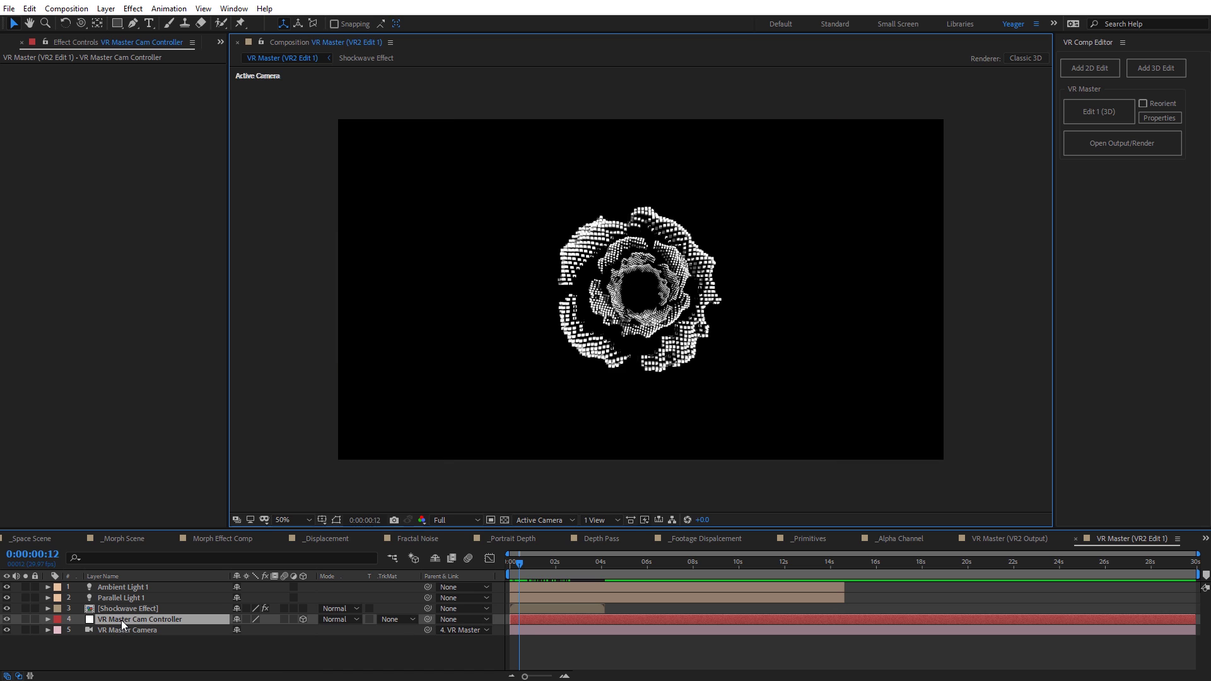
key(p)
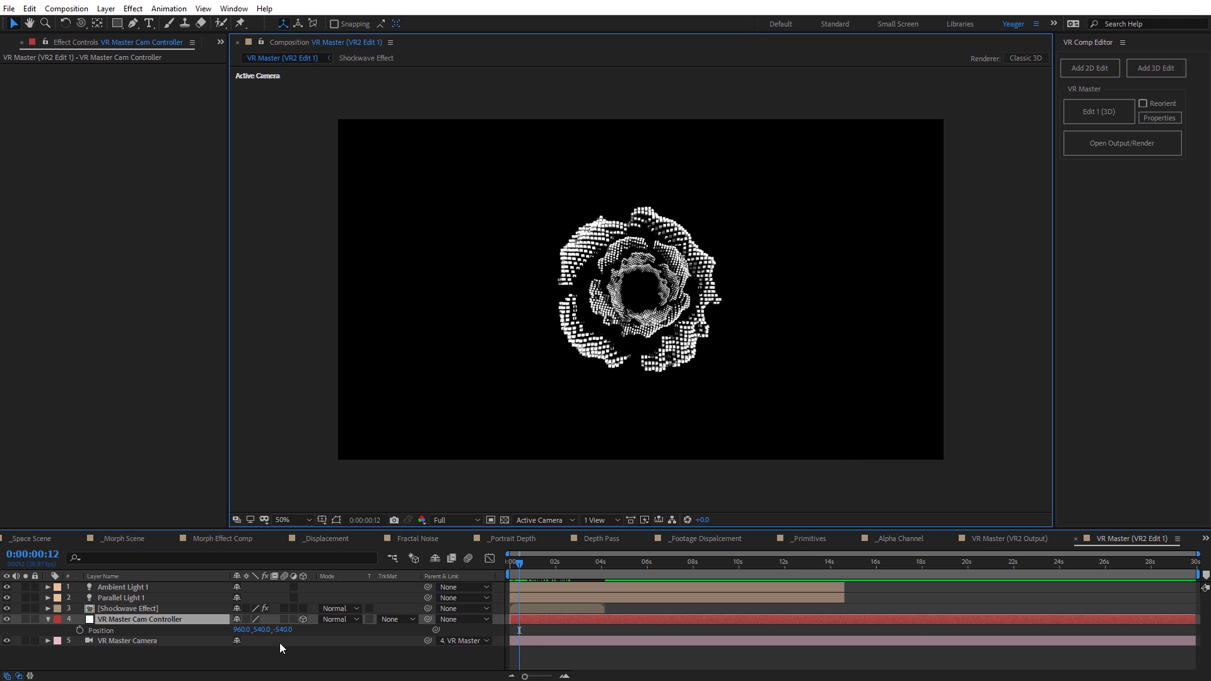
drag(290, 631, 512, 587)
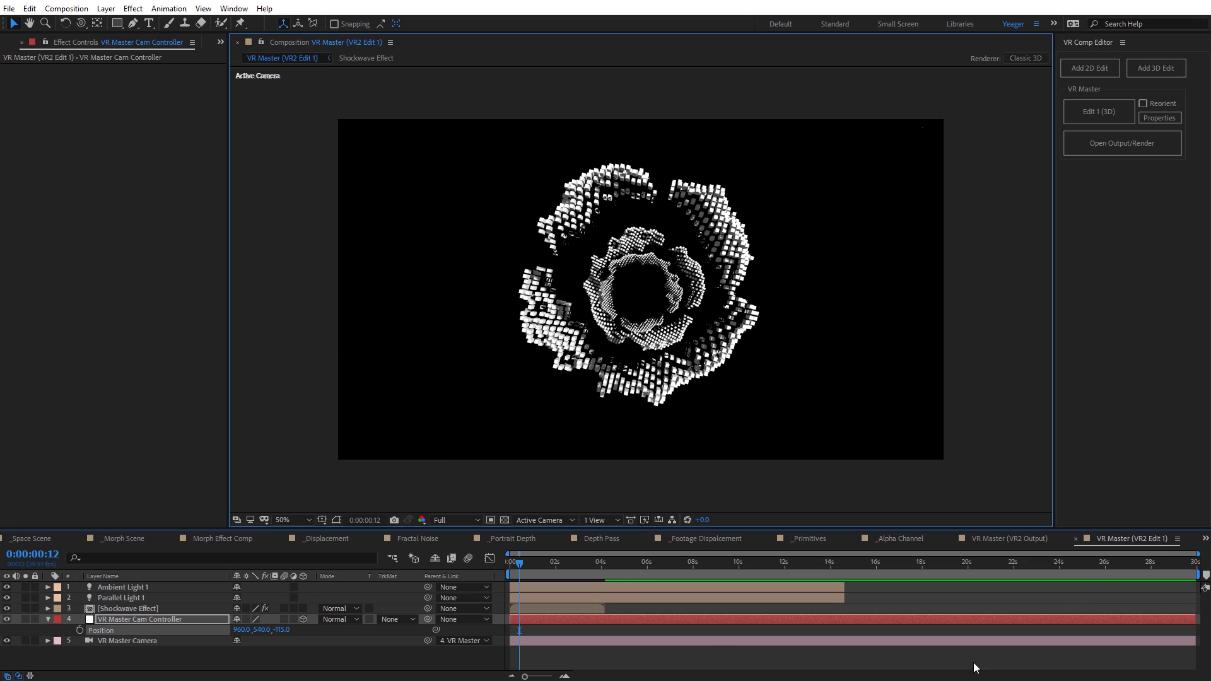
Step: Open the VR Master output composition and view the 360 result at 0:00:01:08
click(1128, 148)
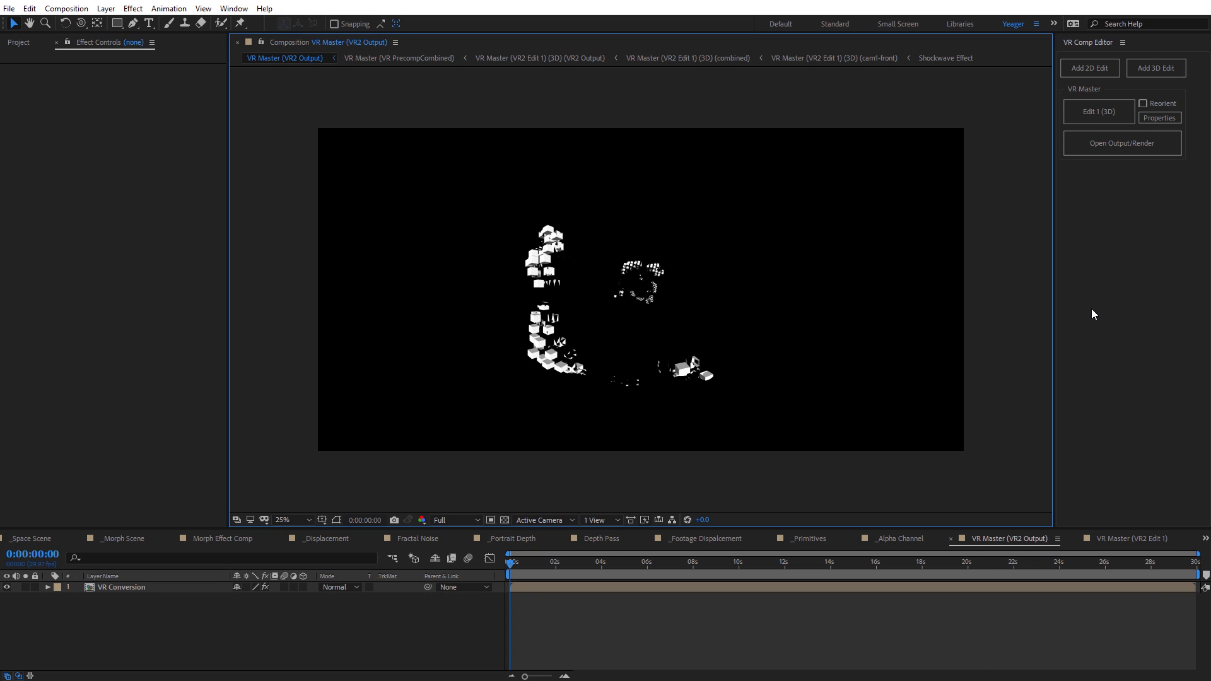
drag(512, 562, 542, 561)
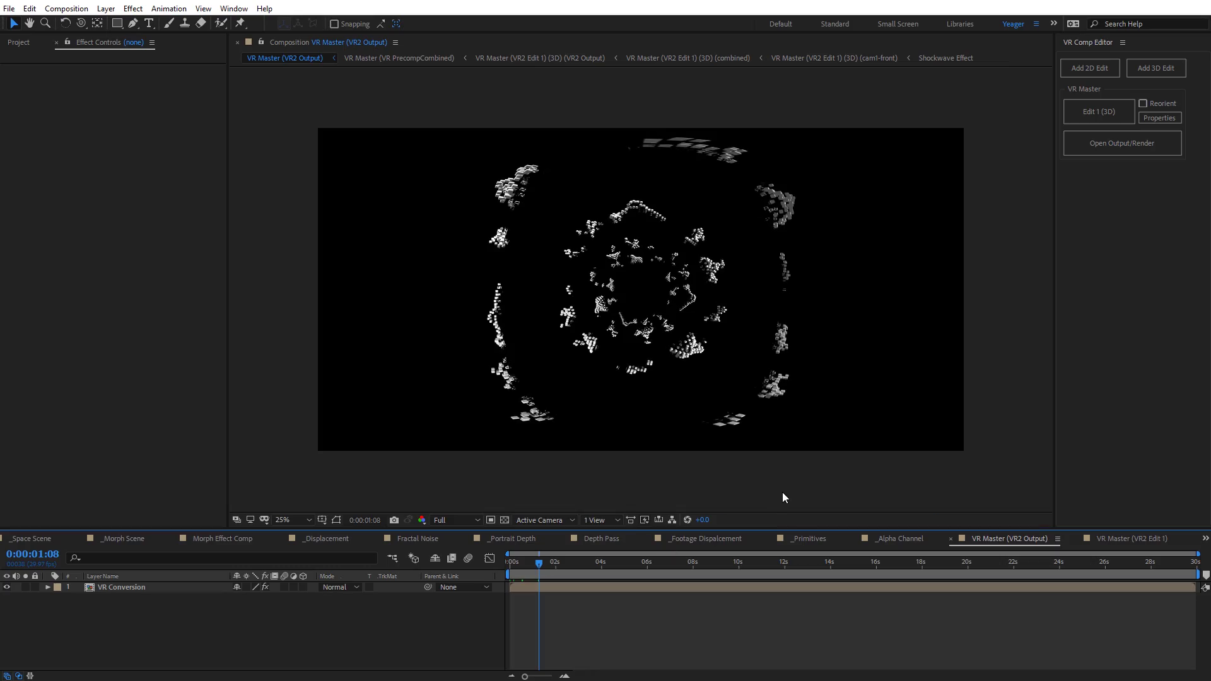